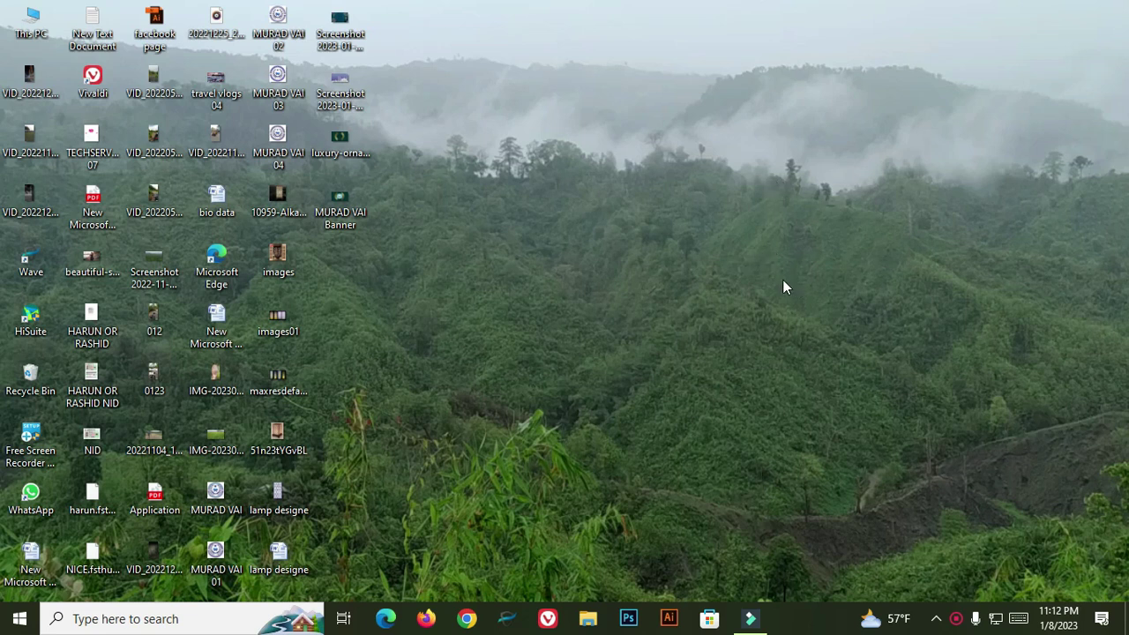
Create a new Microsoft Office Excel Worksheet on the desktop under its default name and open it
right_click(528, 152)
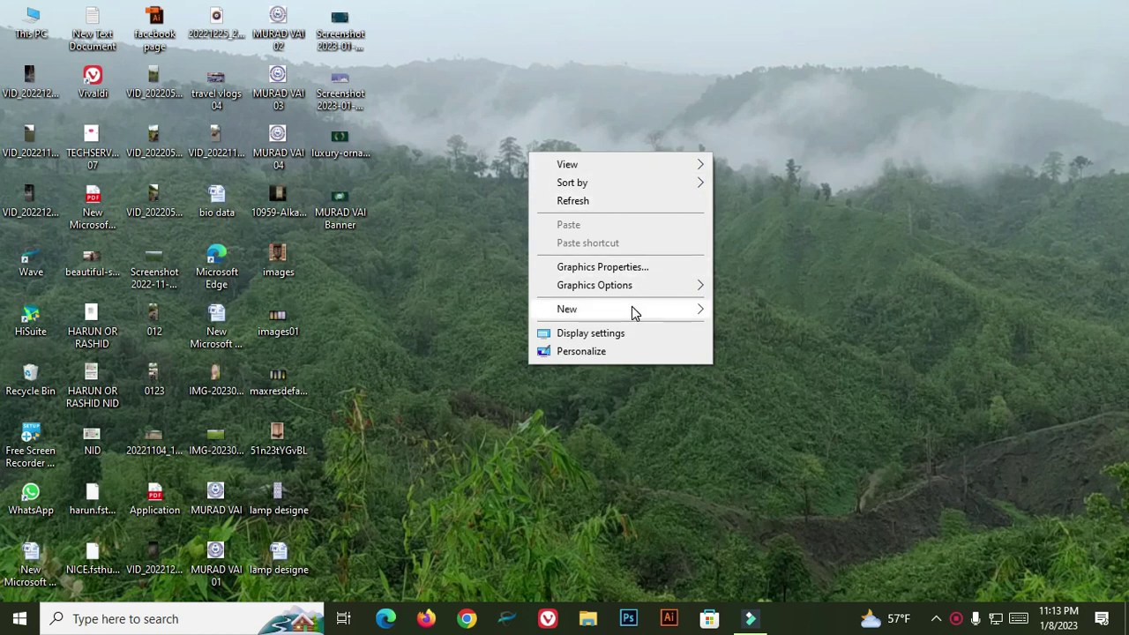
mouse_move(631, 305)
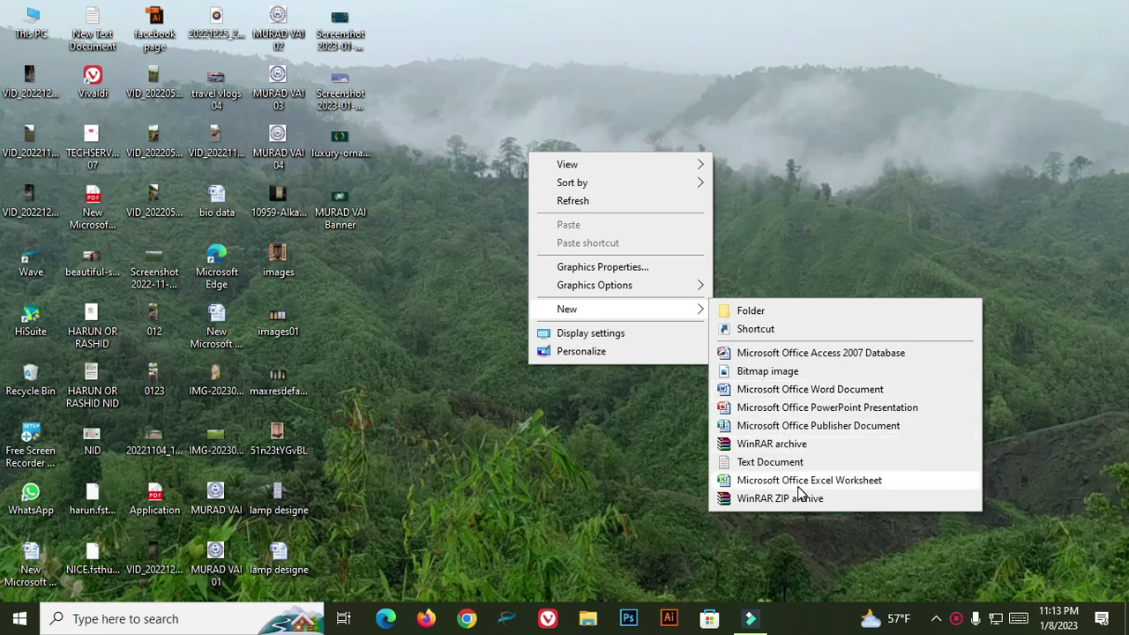
click(834, 484)
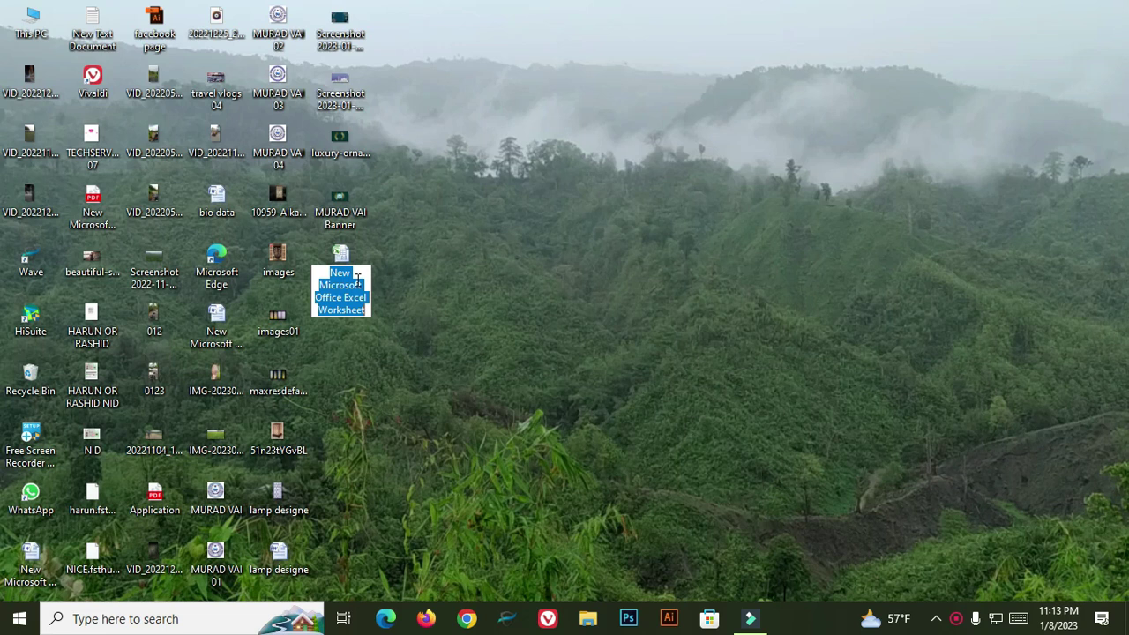
right_click(681, 71)
click(713, 117)
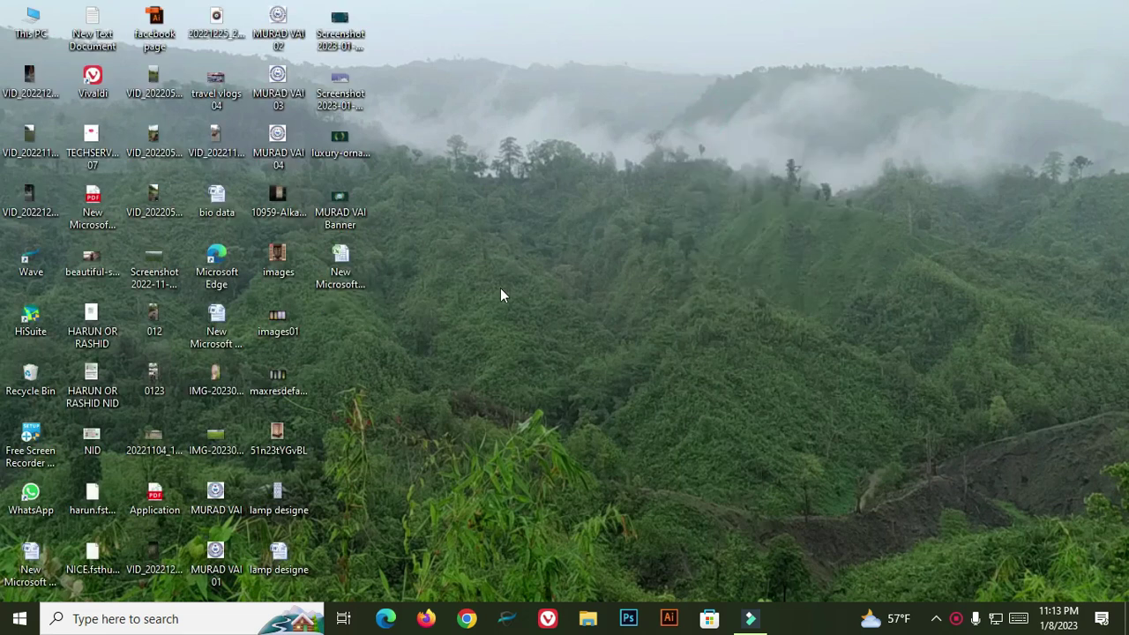
double_click(346, 258)
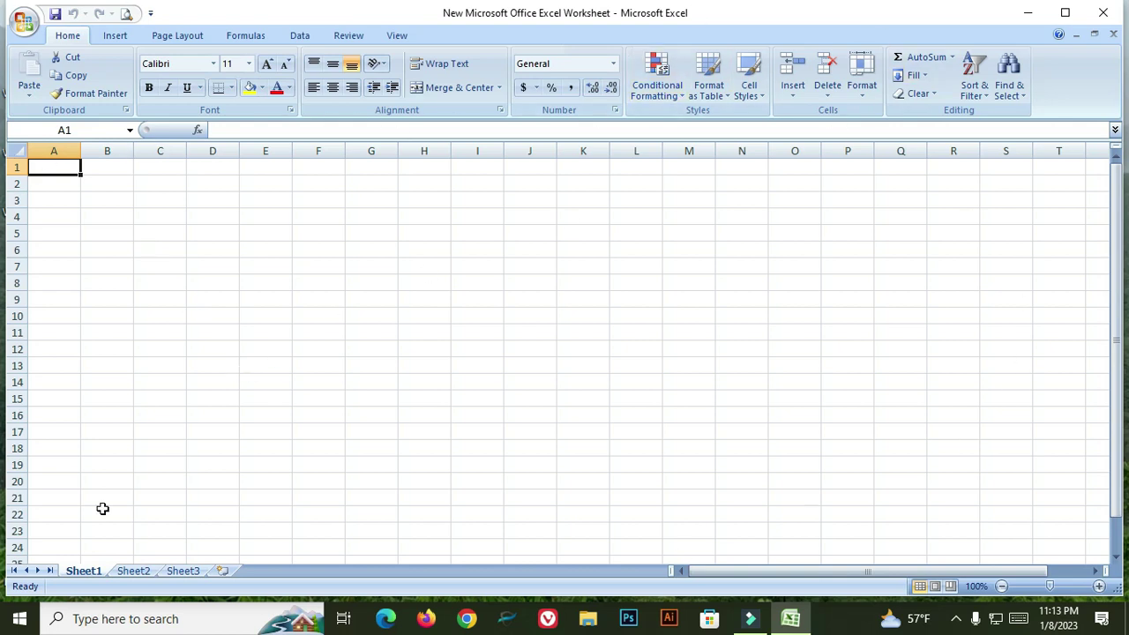
drag(422, 596, 400, 605)
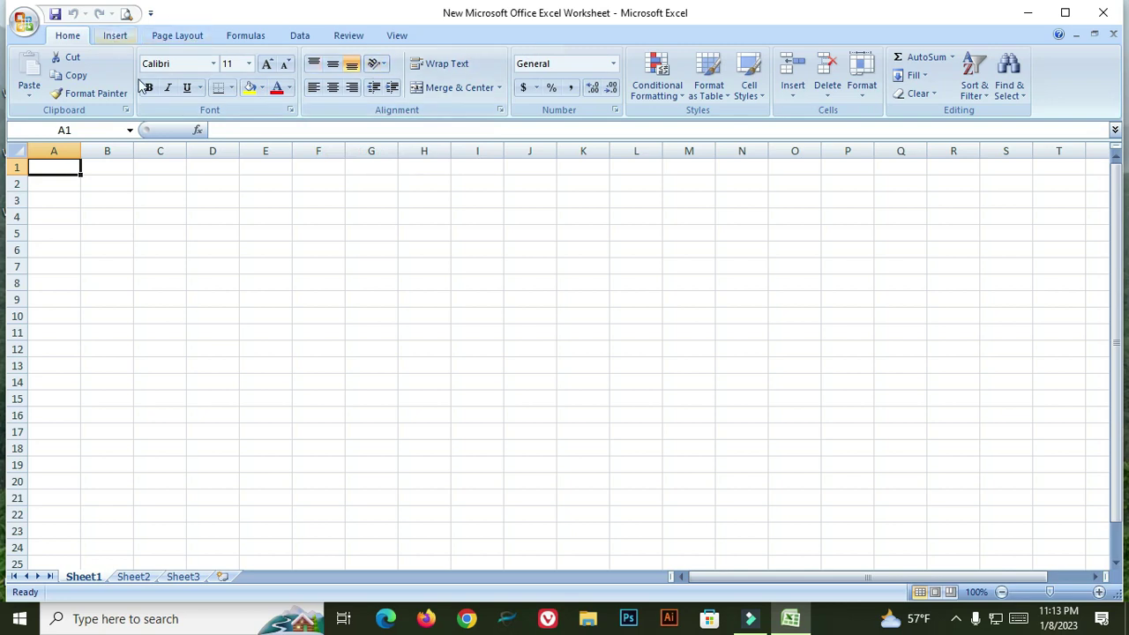
Look through Excel's ribbon command groups for Home, Insert, Page Layout, Formulas, Data, Review and View, ending back at Home
click(71, 39)
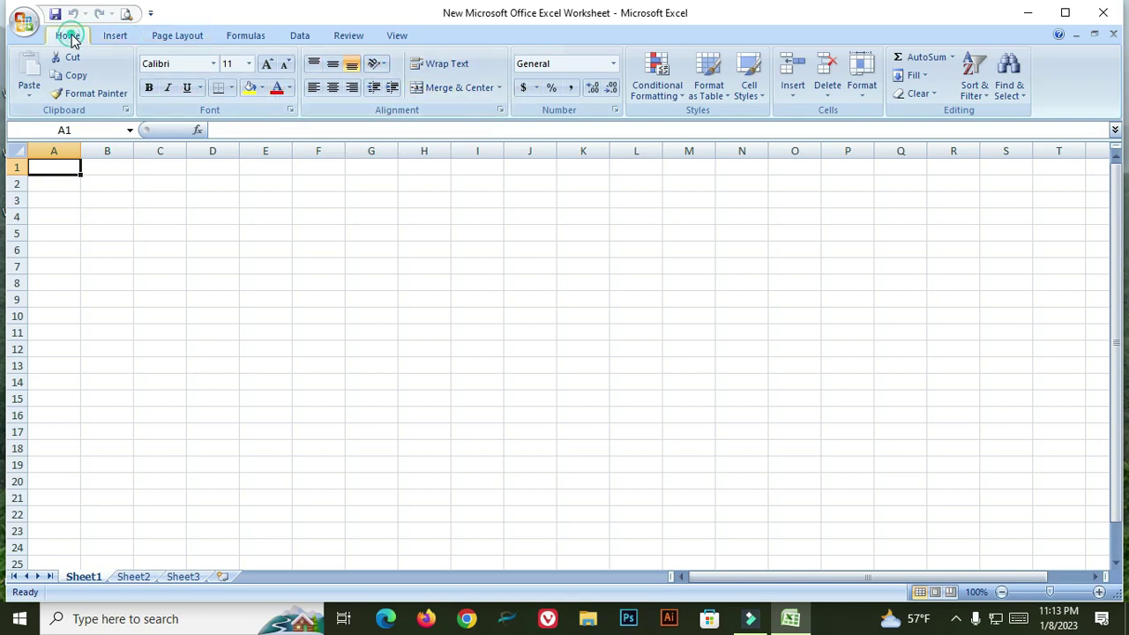
click(114, 35)
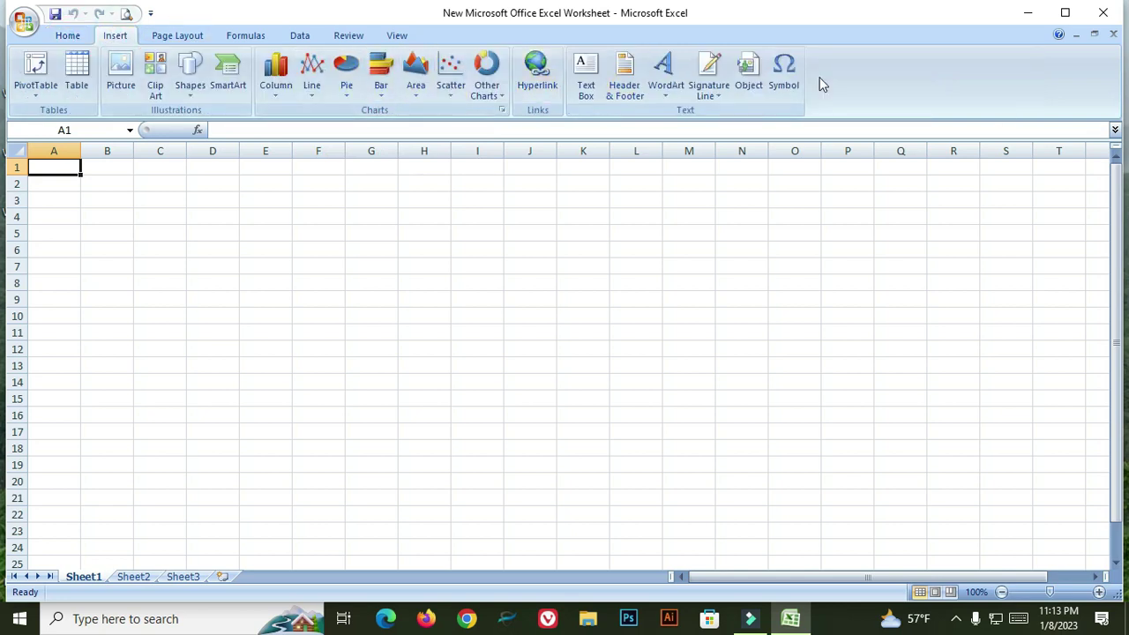
click(168, 35)
click(263, 35)
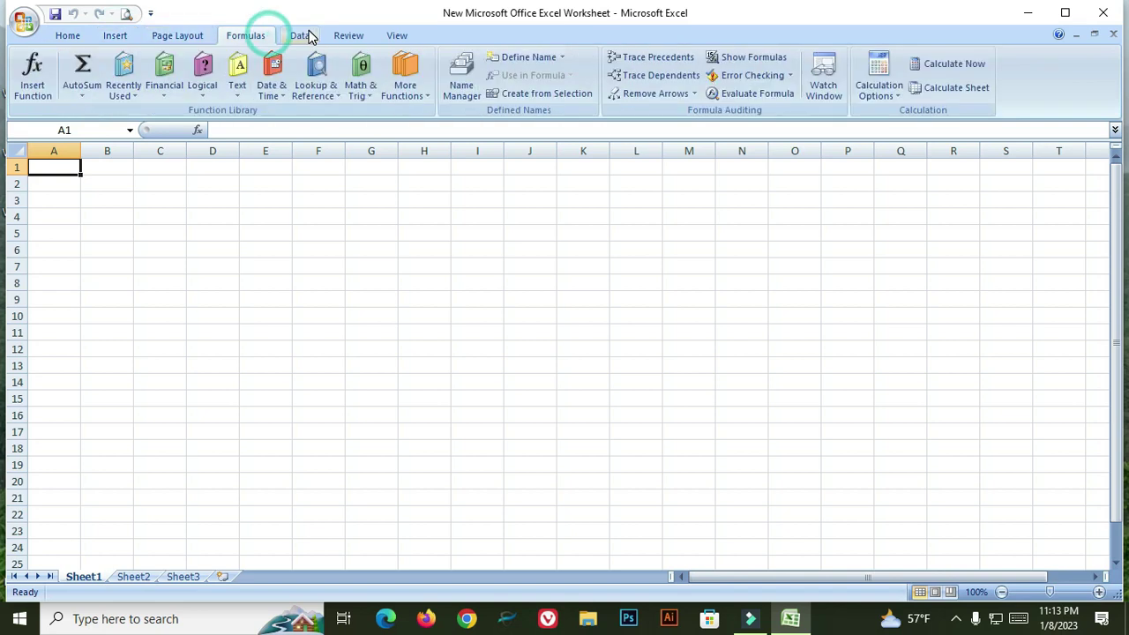
click(303, 35)
click(349, 35)
click(397, 36)
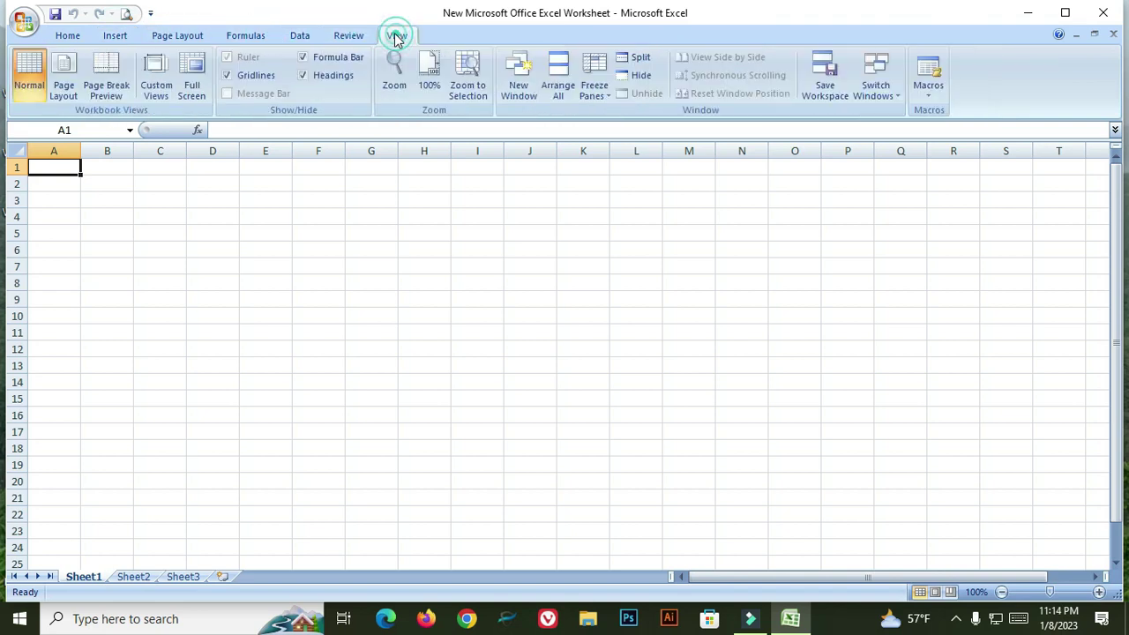
click(70, 39)
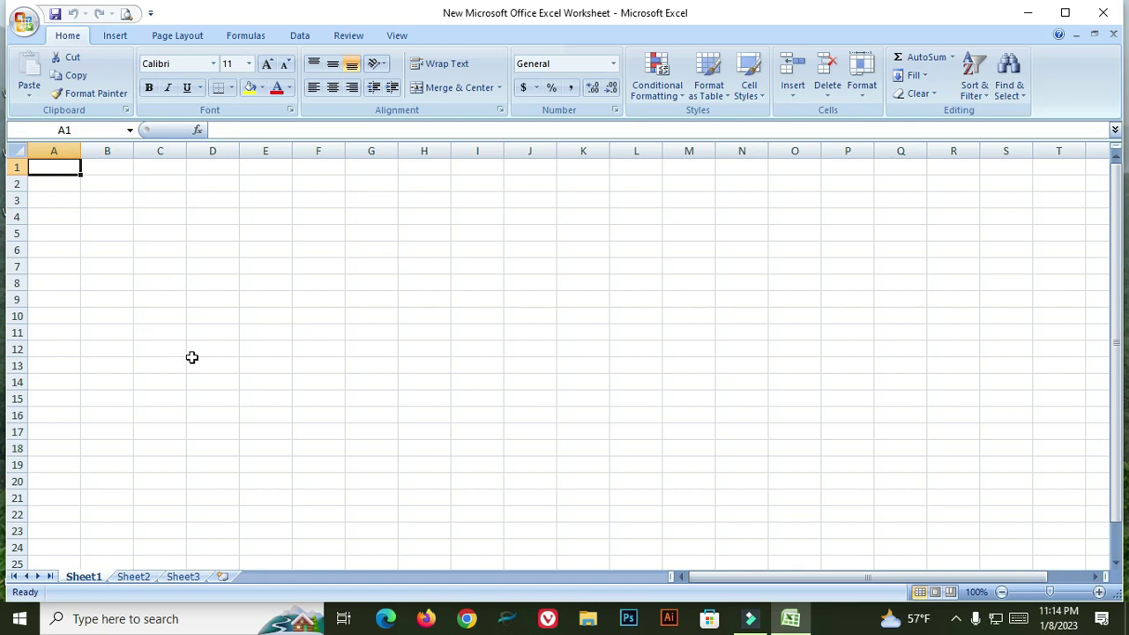
Select the single cells A3 and F4, and select the range A3:G3
click(65, 195)
click(310, 214)
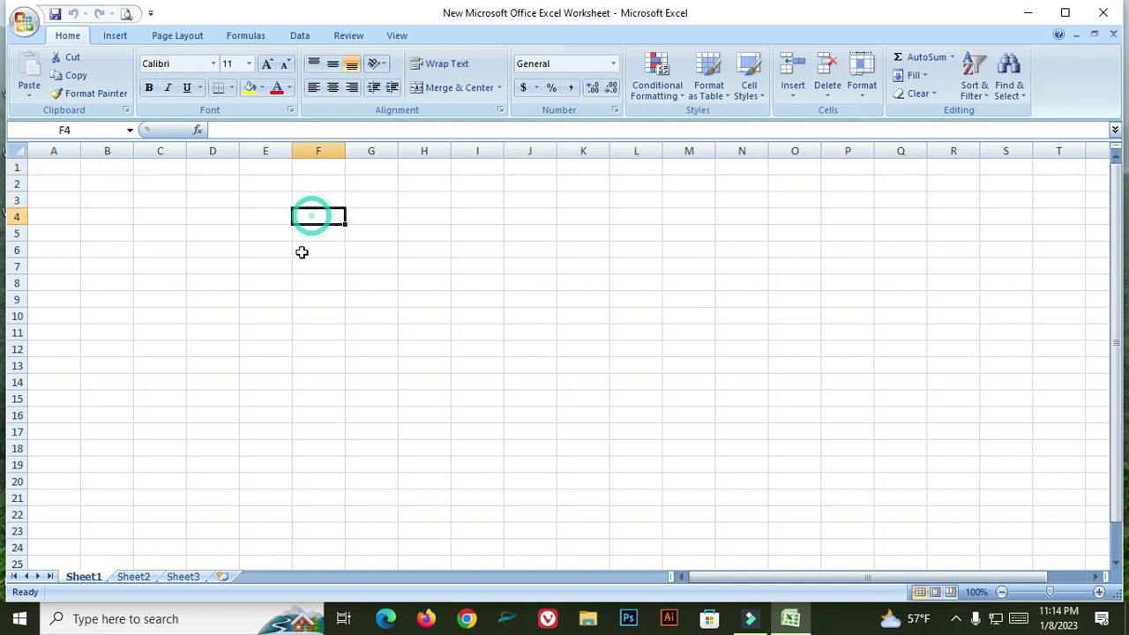
drag(60, 207, 373, 202)
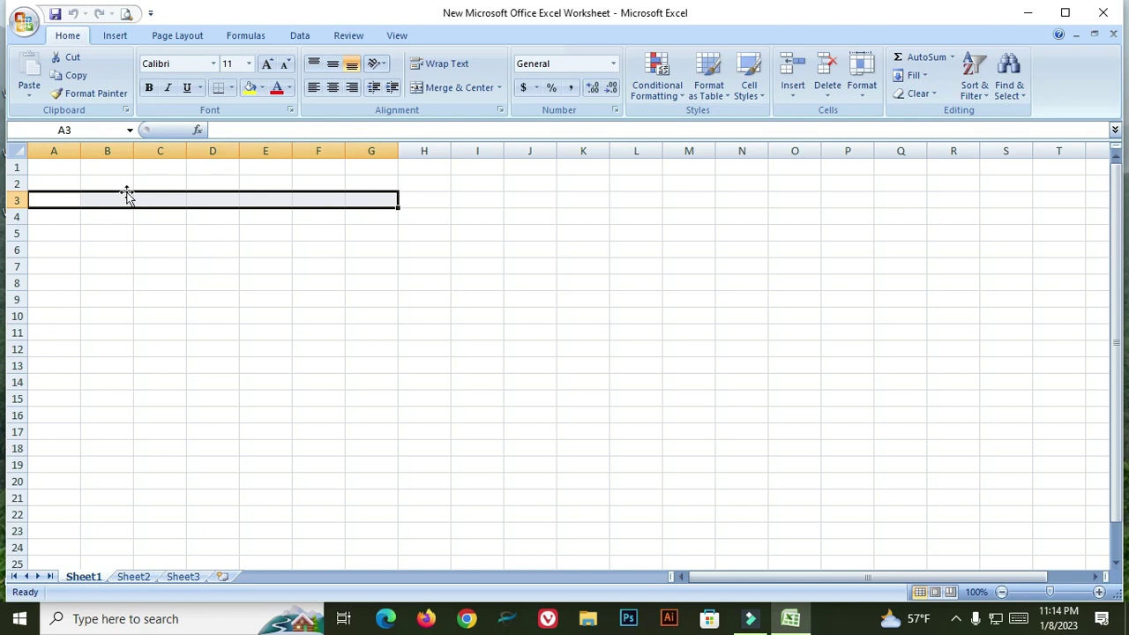
Enter the month names January in cell A1 and February in cell A2
click(61, 167)
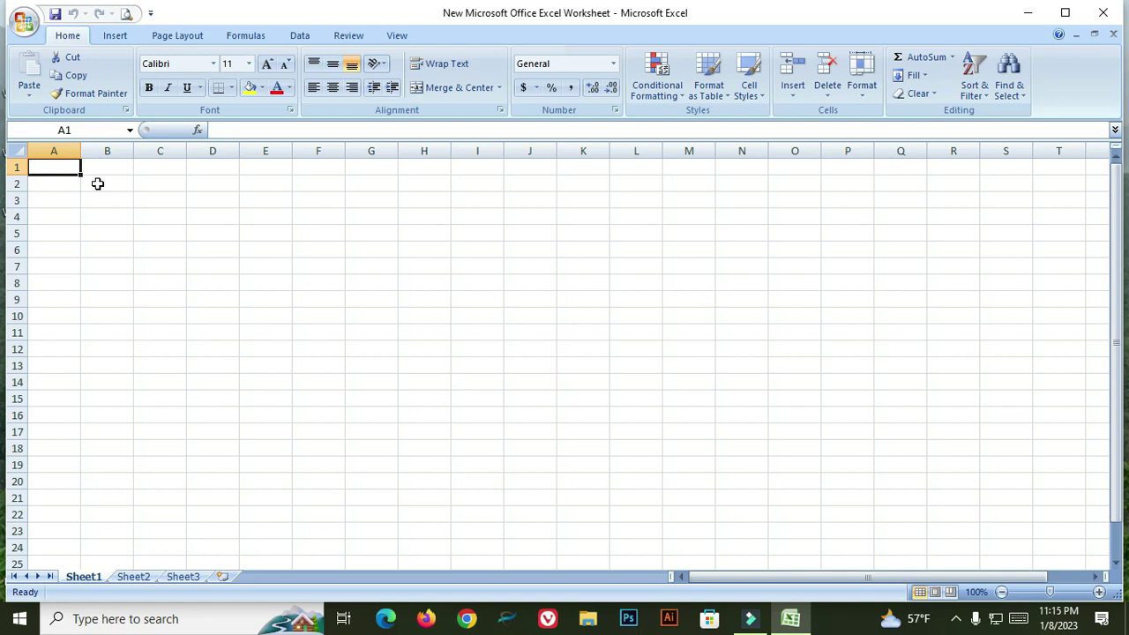
click(243, 129)
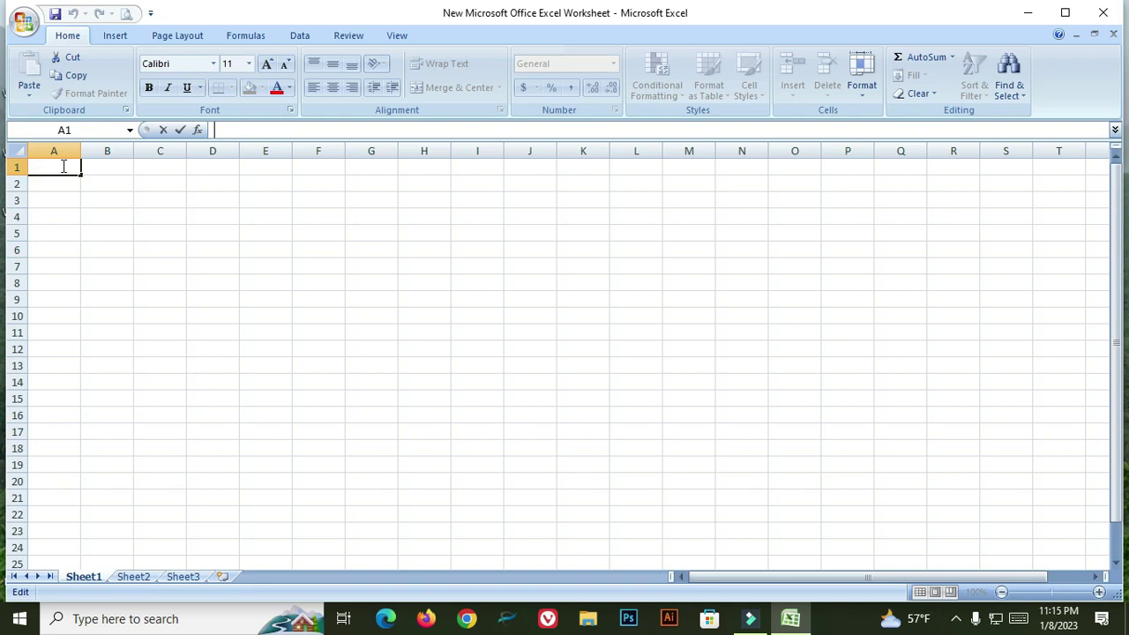
click(63, 165)
text(January)
click(57, 179)
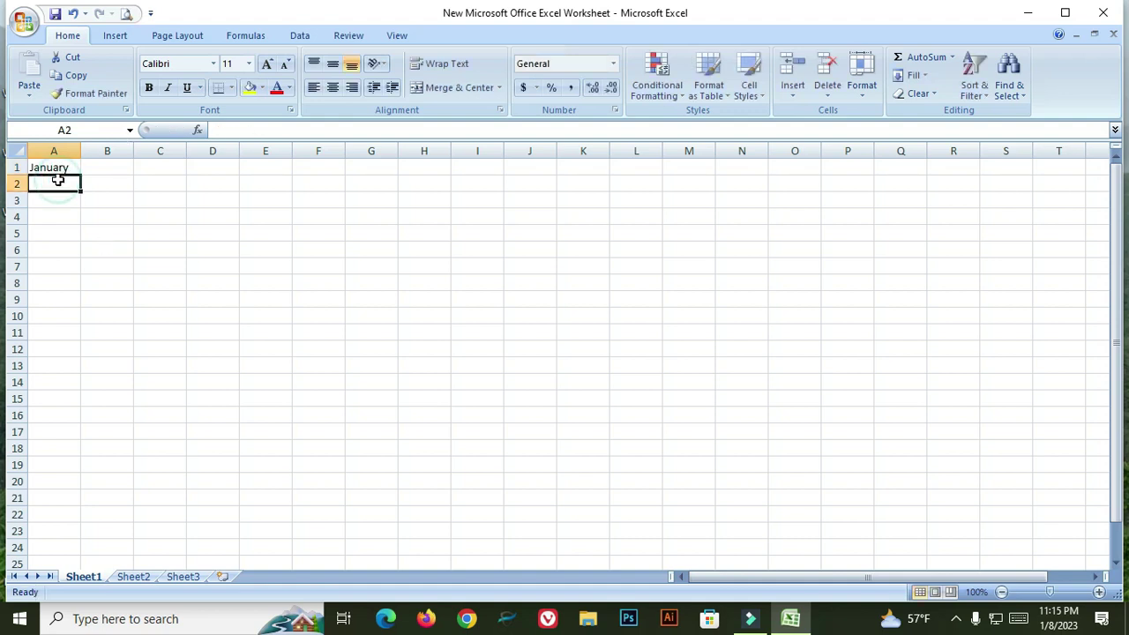
text(Feb)
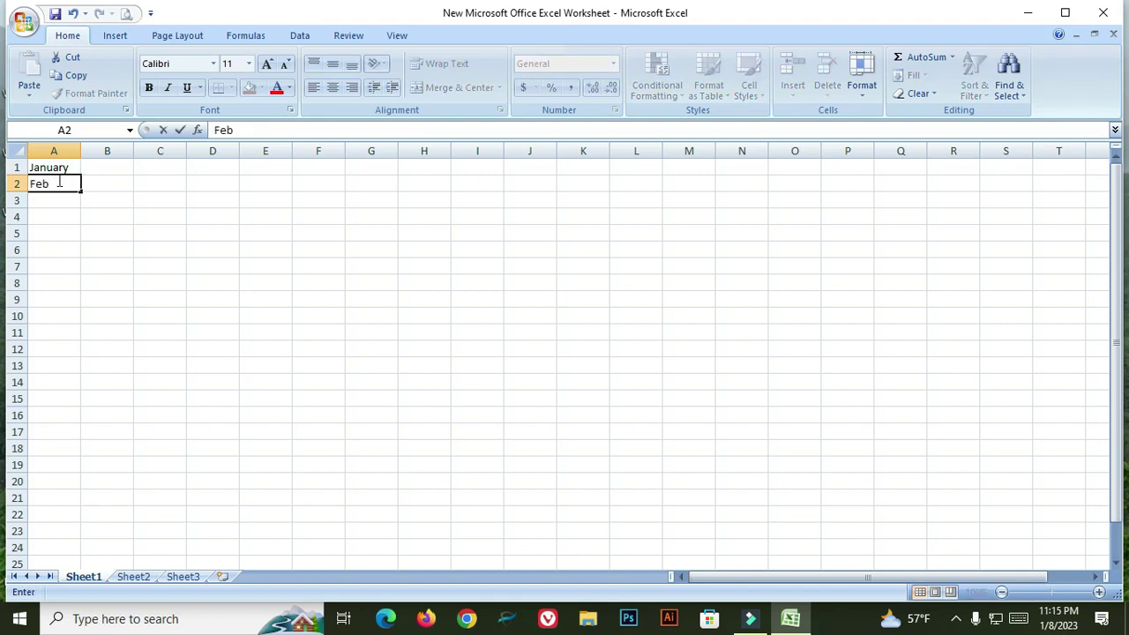
text(ruary)
Enter the value 90 for January in B1 and 50 for February in B2
click(101, 170)
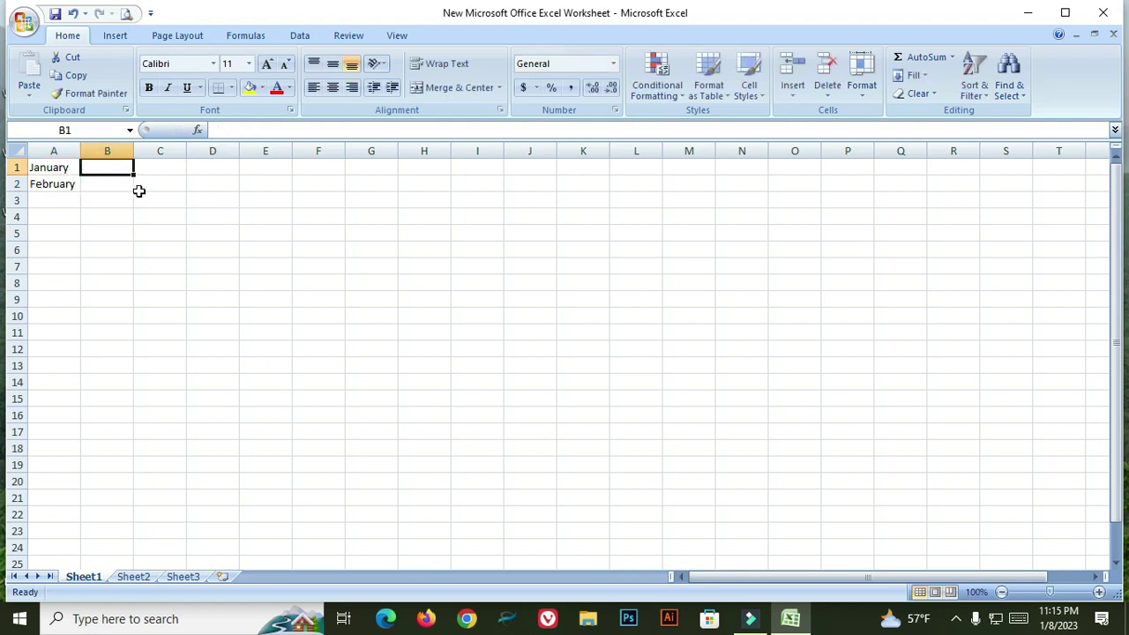
text(6)
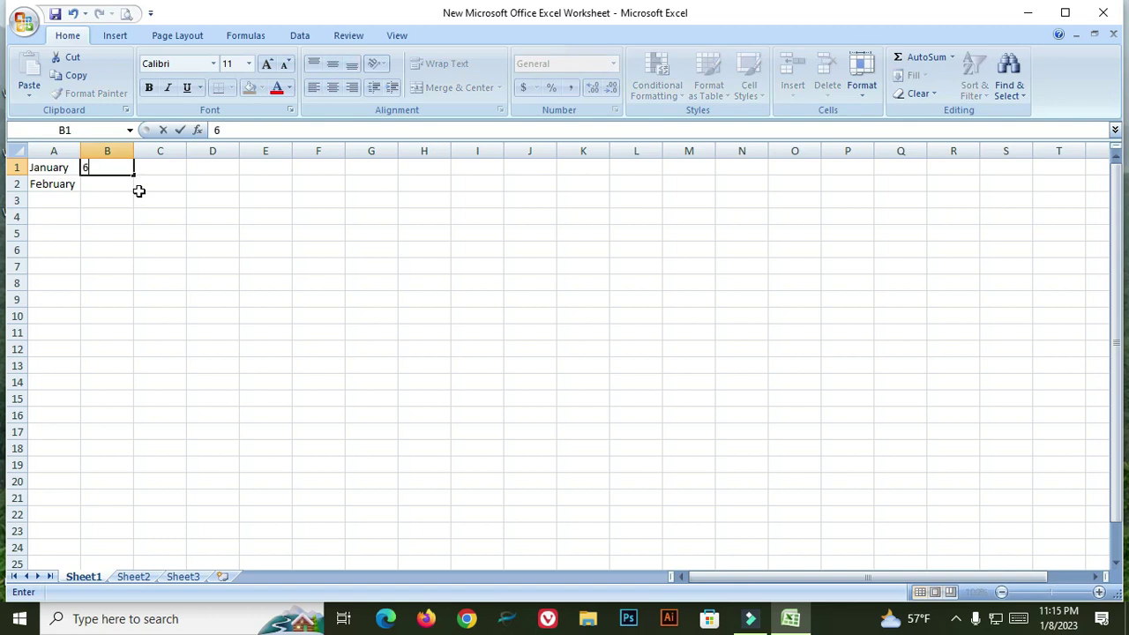
key(BackSpace)
text(90)
click(173, 168)
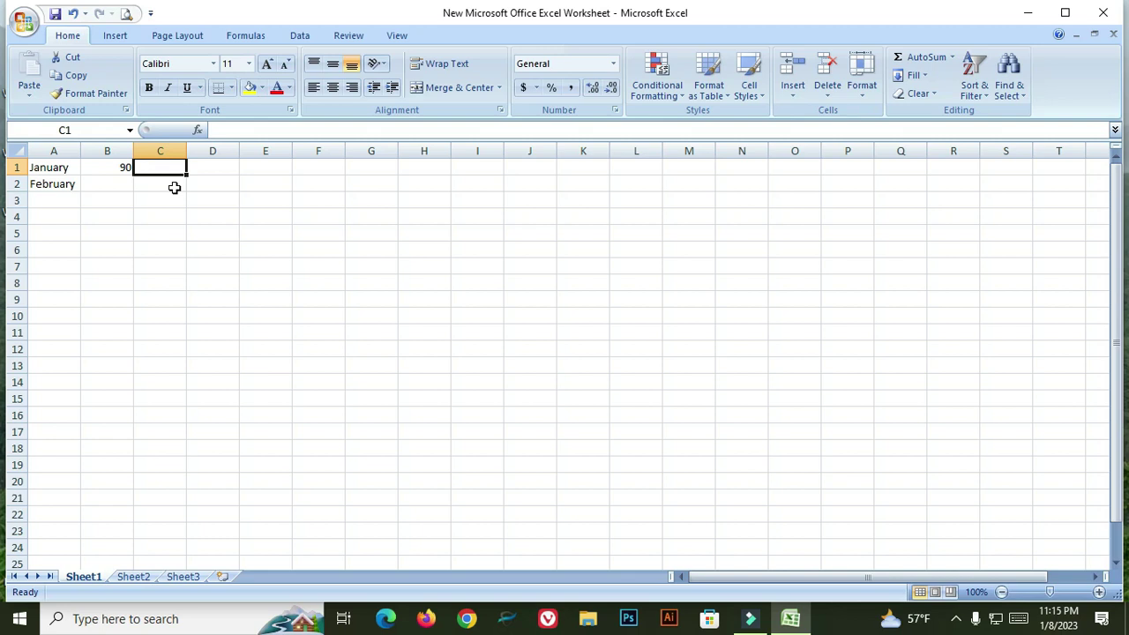
click(109, 191)
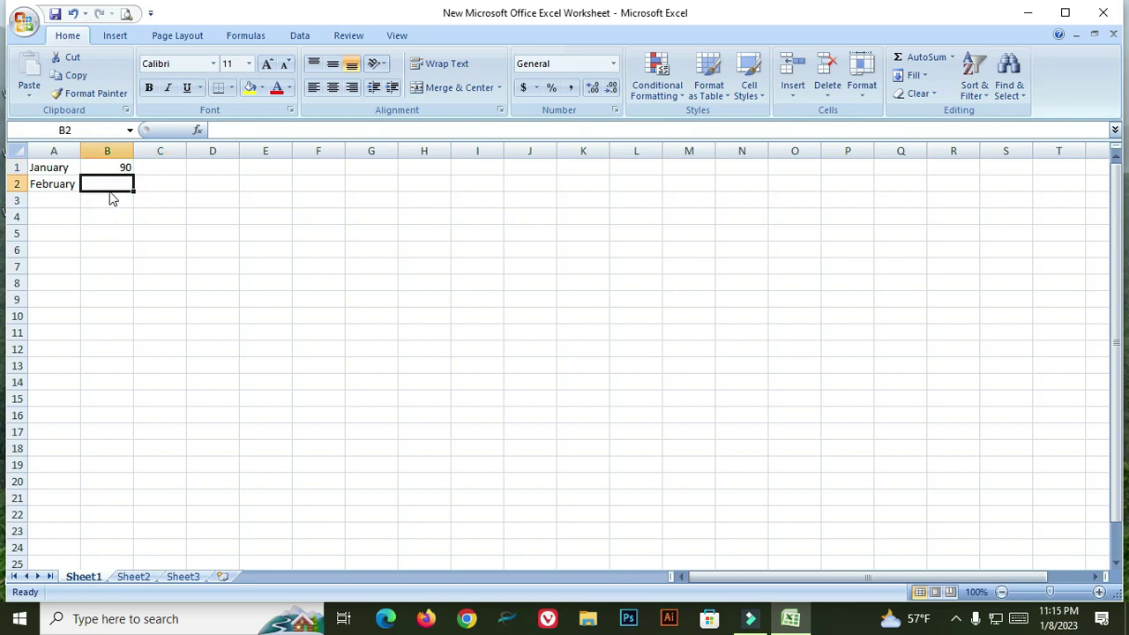
text(50)
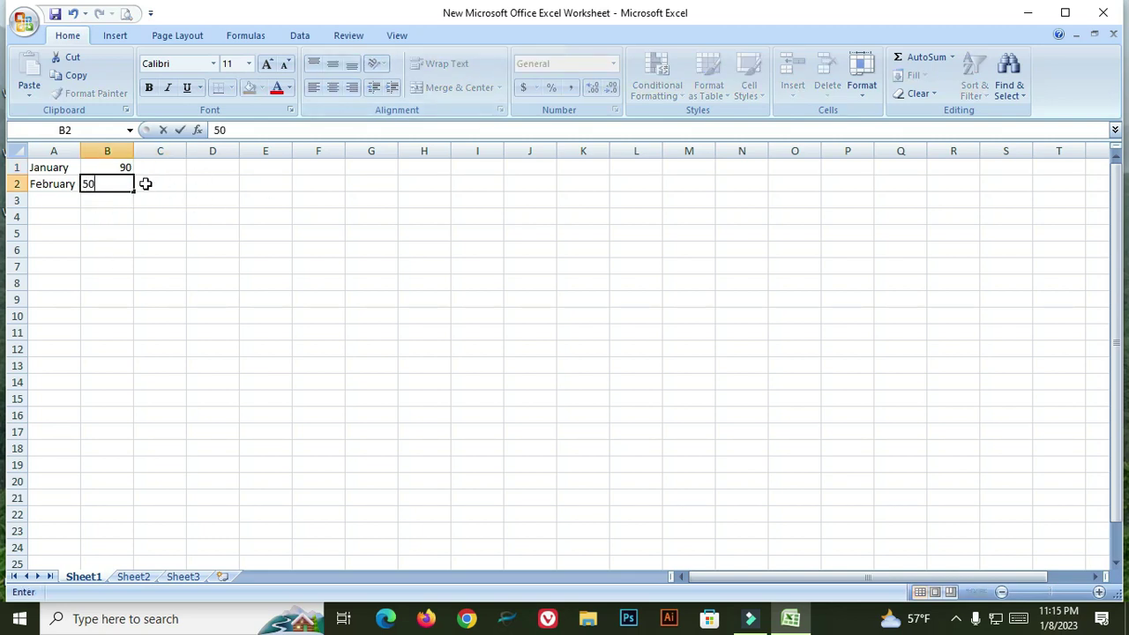
click(214, 172)
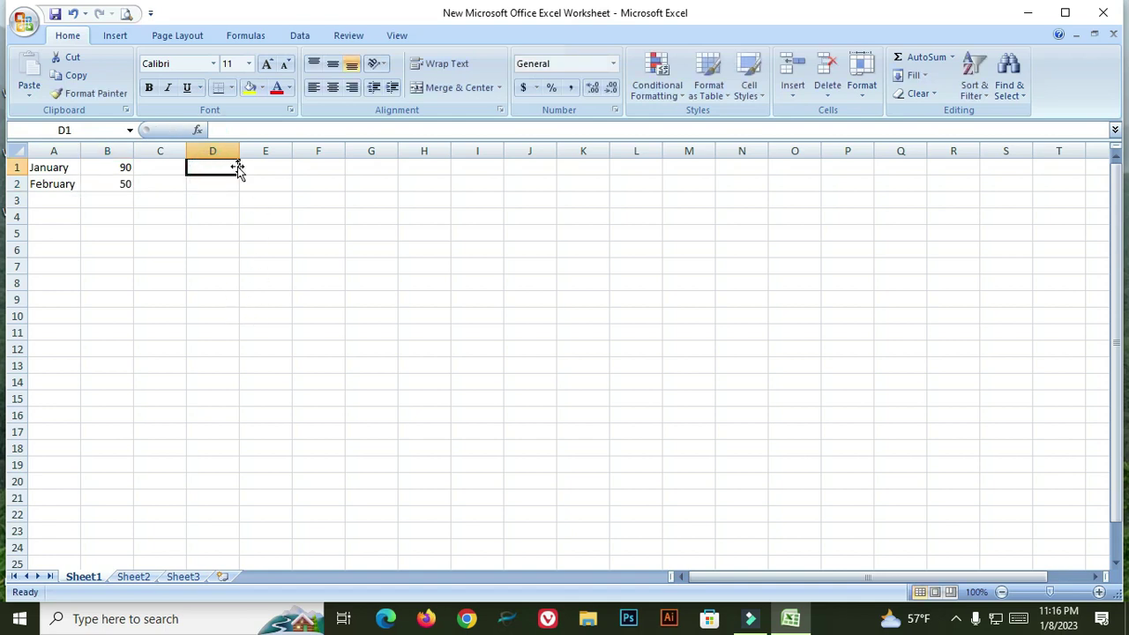
click(205, 169)
click(221, 130)
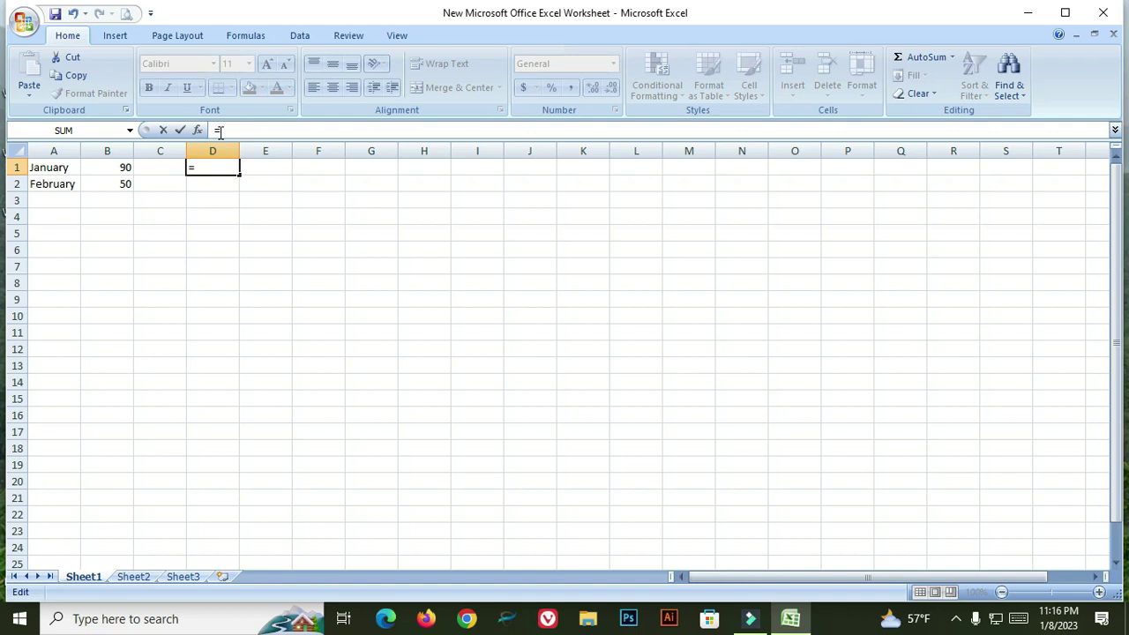
text(su)
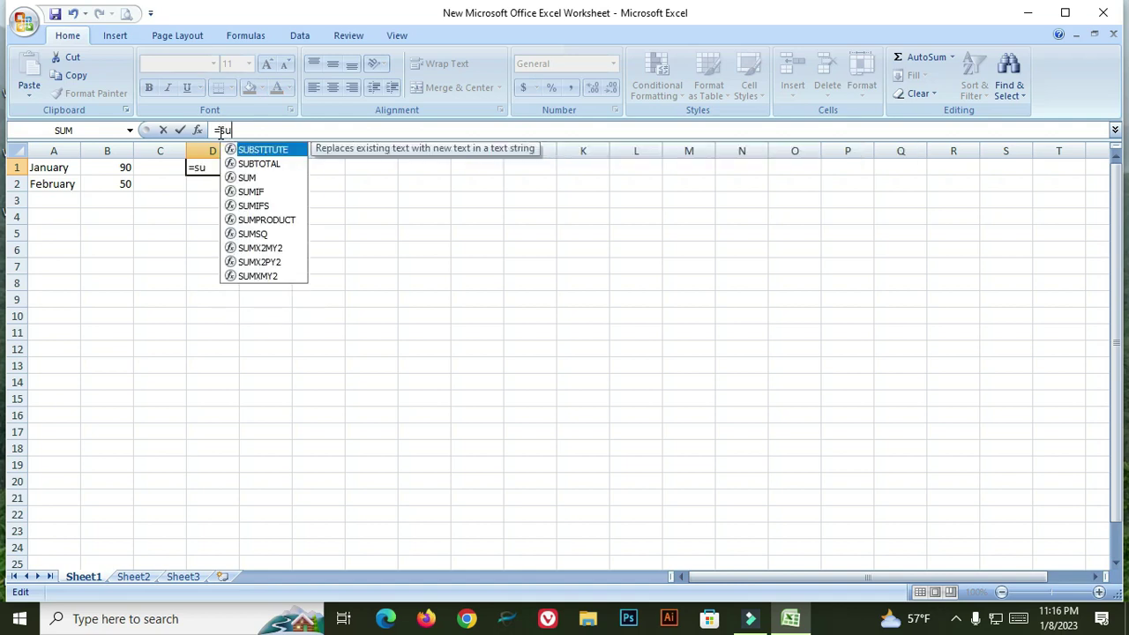
click(247, 178)
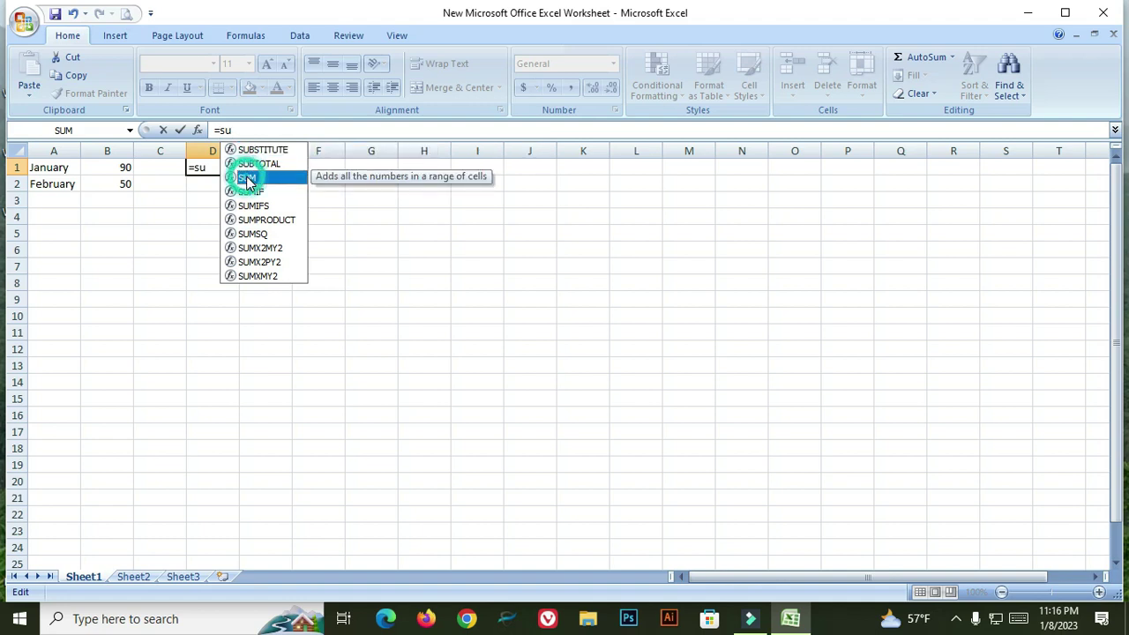
key(Return)
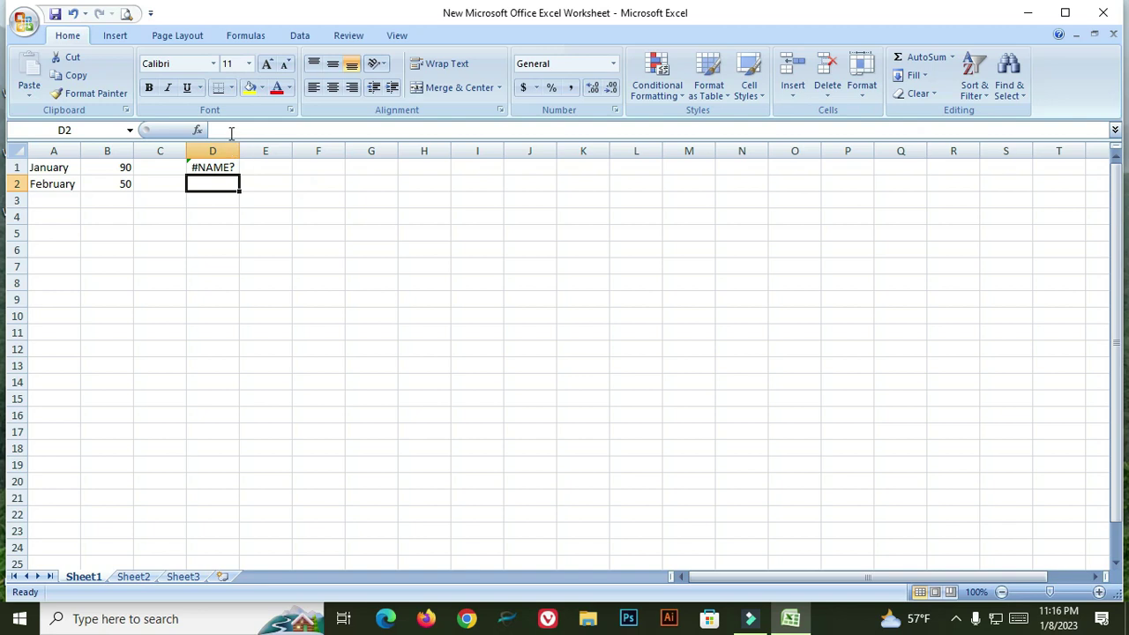
click(211, 168)
key(BackSpace)
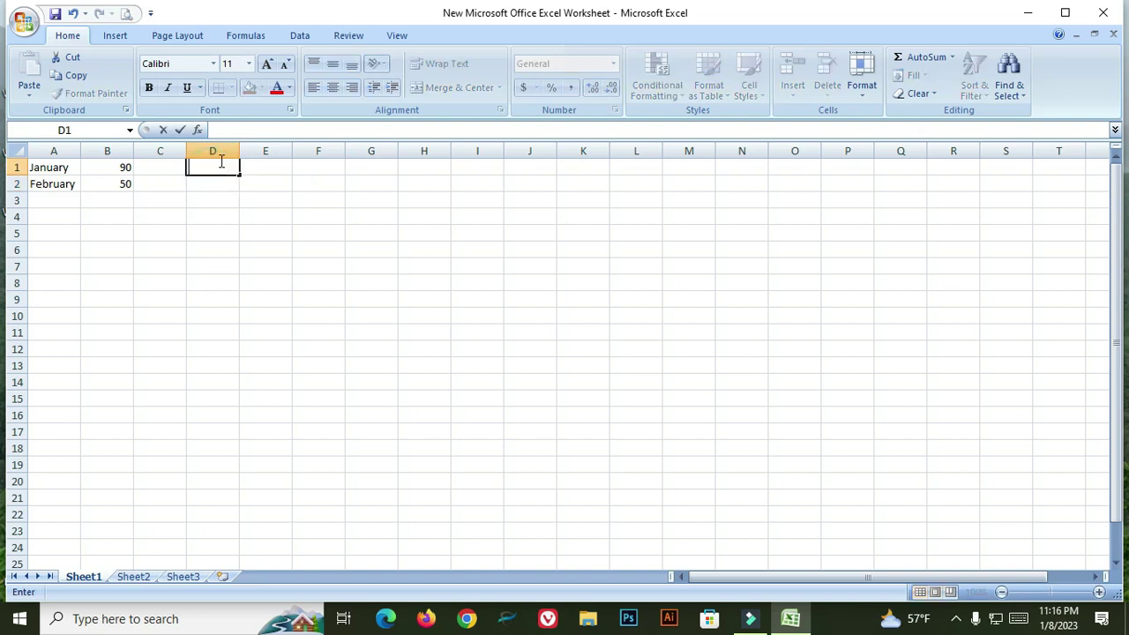
Add the January and February values in D1 with the formula =sum(B1+B2) and fill it down to D2
click(227, 127)
text(=)
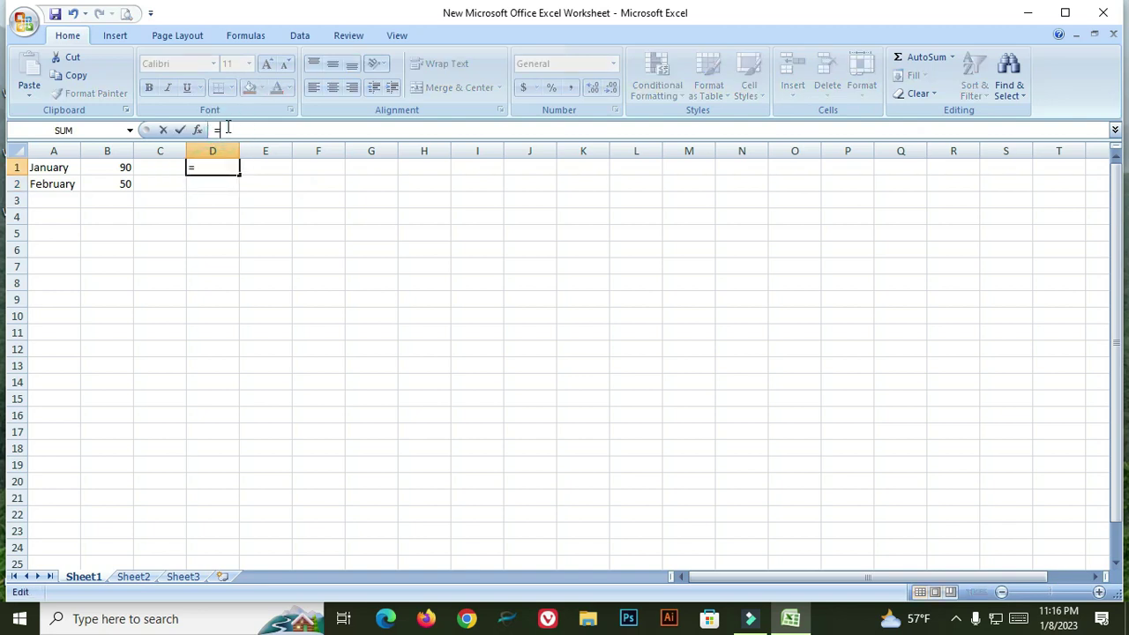
text(d)
key(BackSpace)
text(sum)
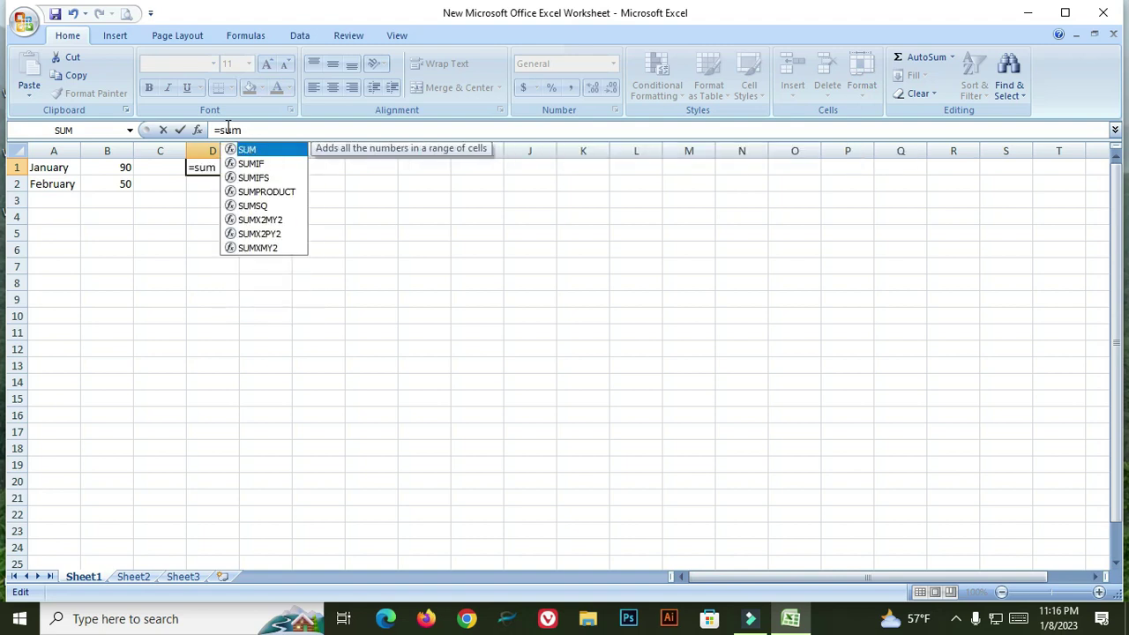
text(()
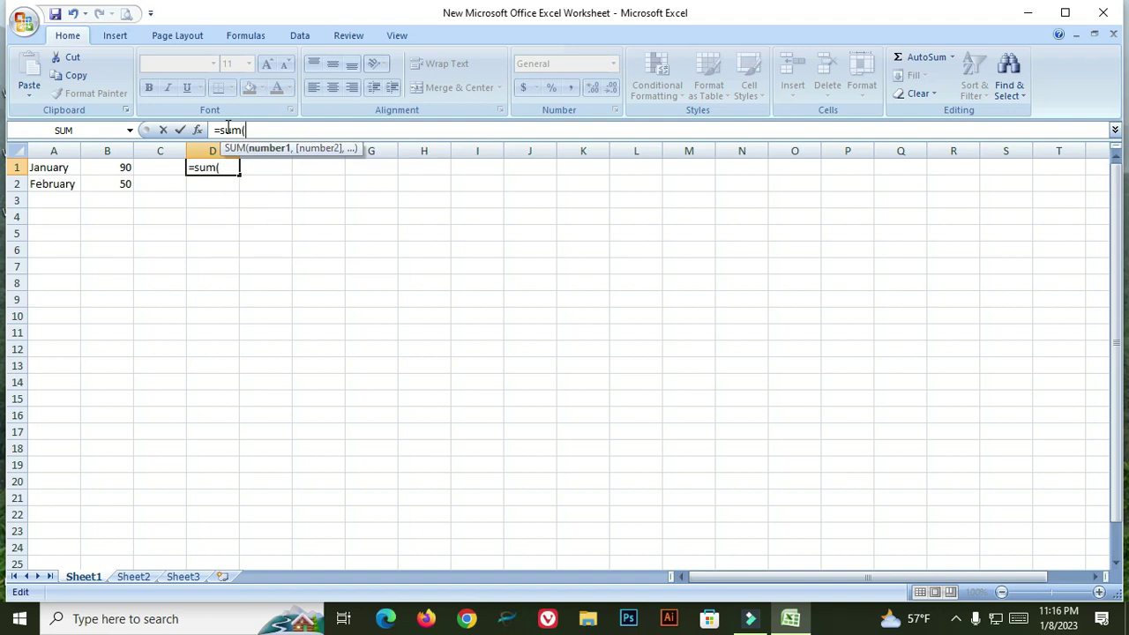
click(124, 167)
text(+)
click(117, 184)
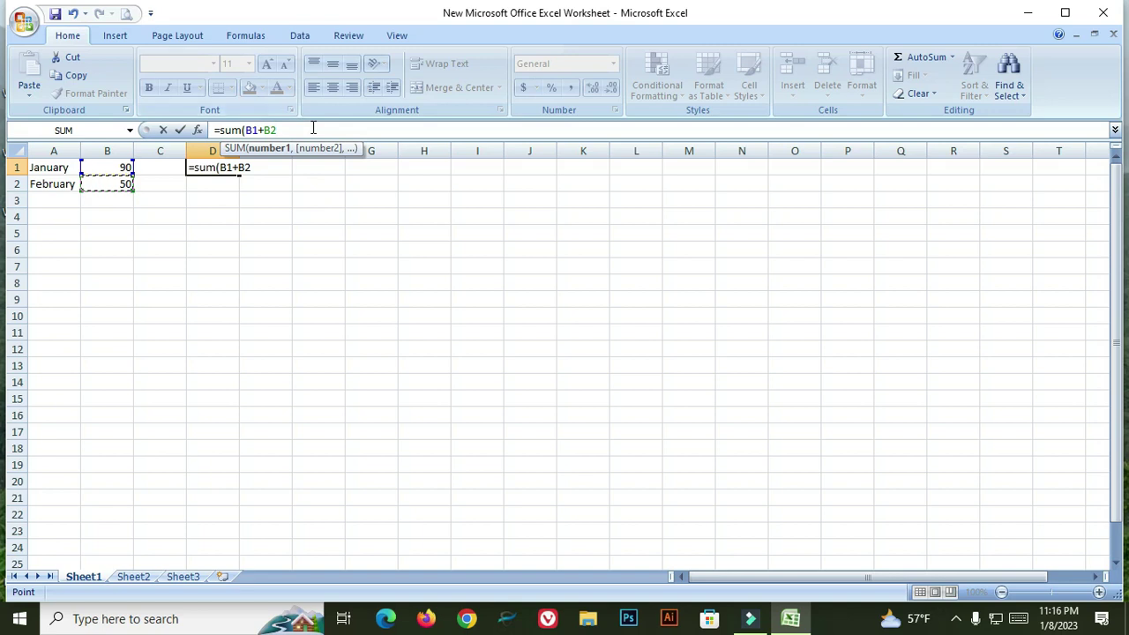
text())
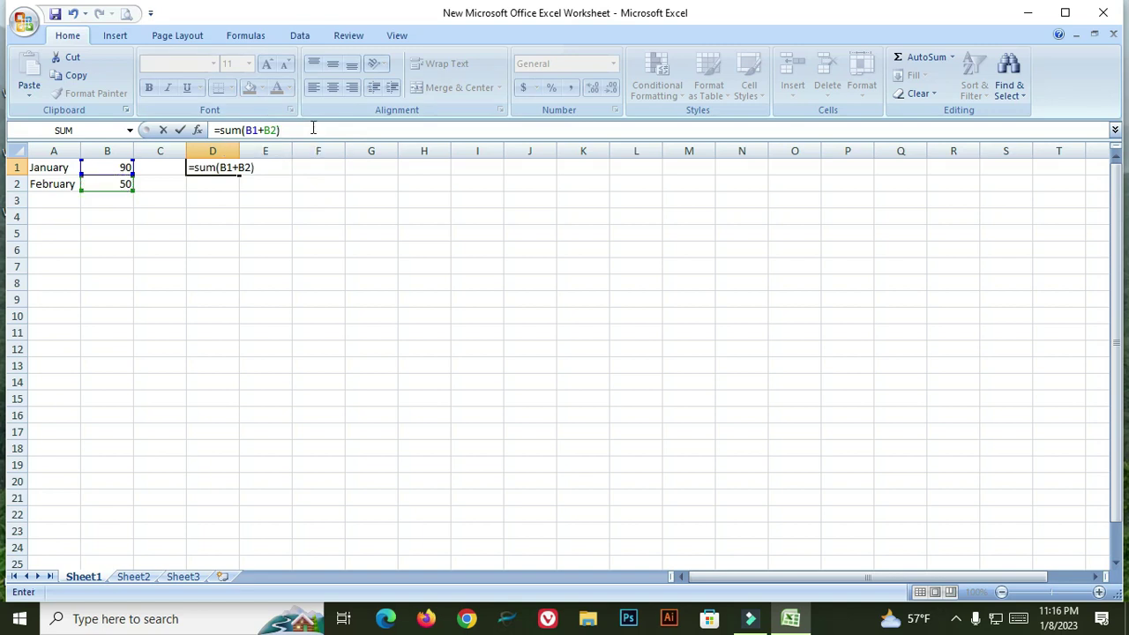
key(Return)
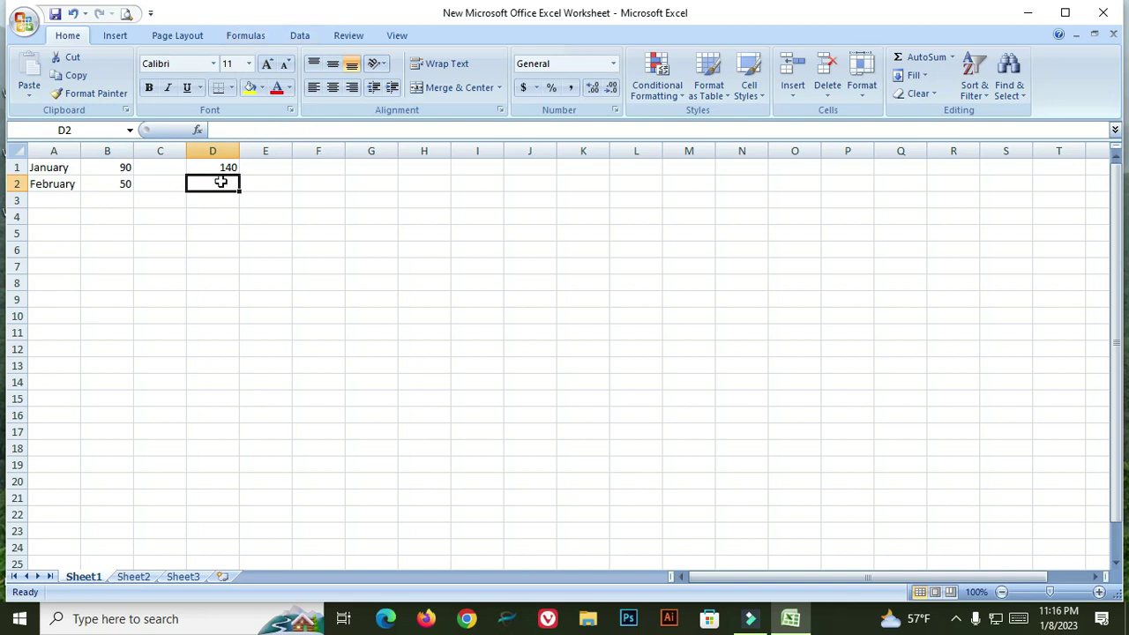
drag(226, 169, 238, 192)
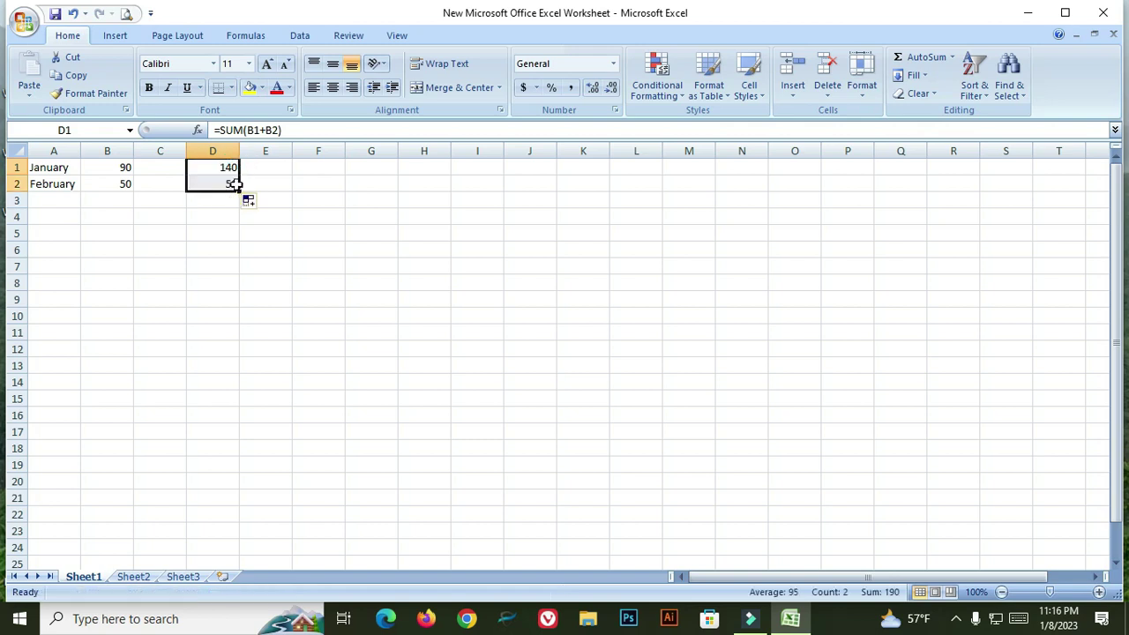
Clear the SUM formulas from cells D1 and D2
click(212, 167)
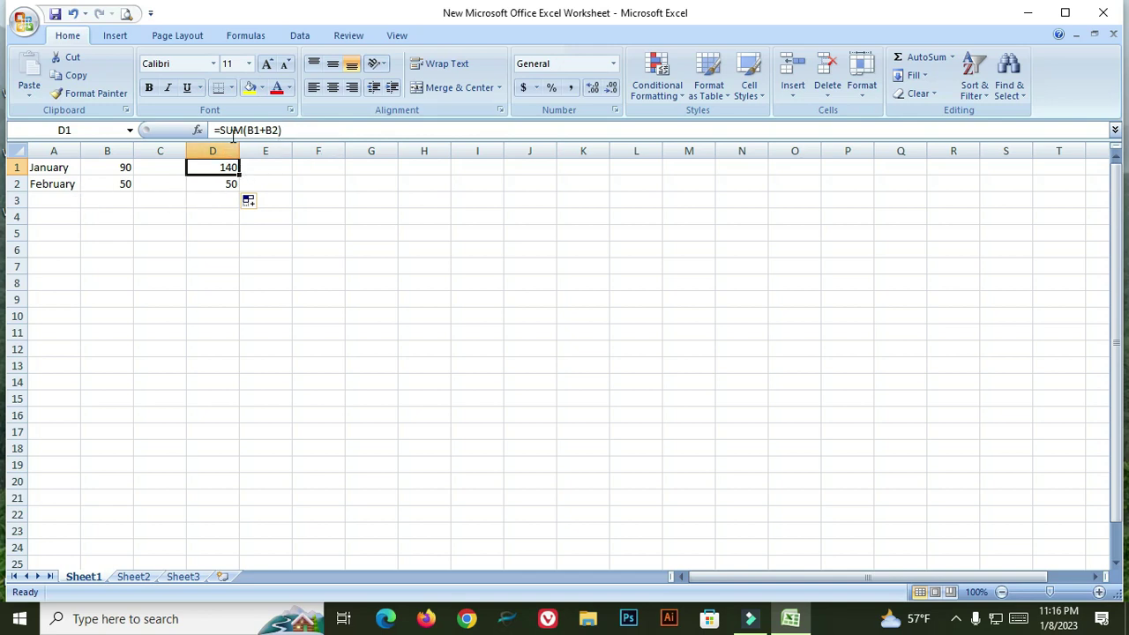
click(212, 180)
key(BackSpace)
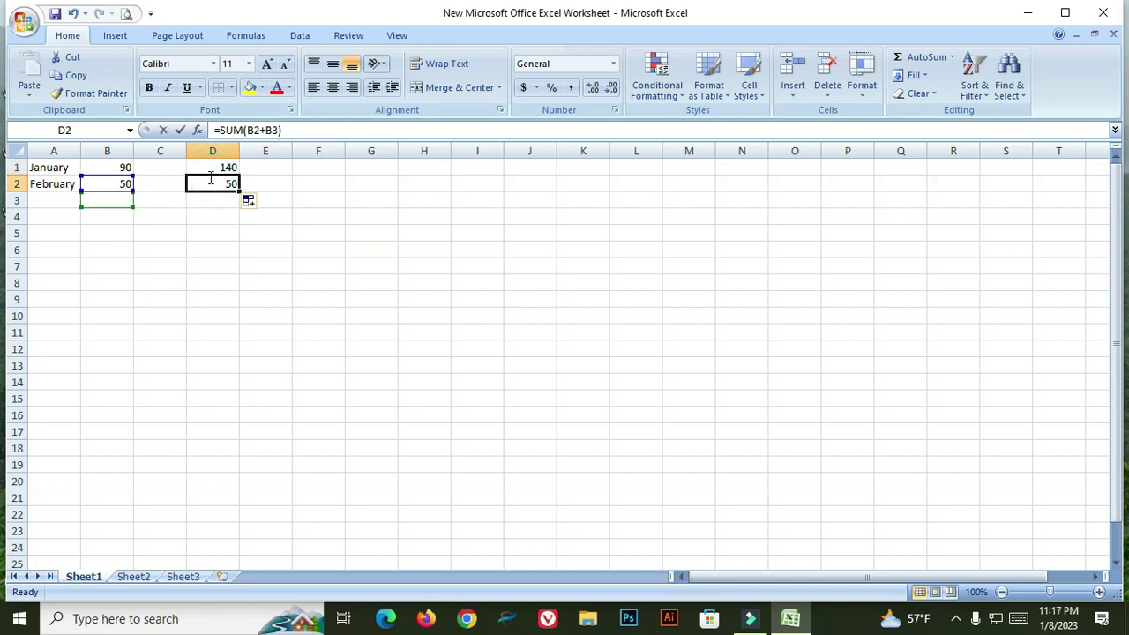
click(207, 166)
key(Delete)
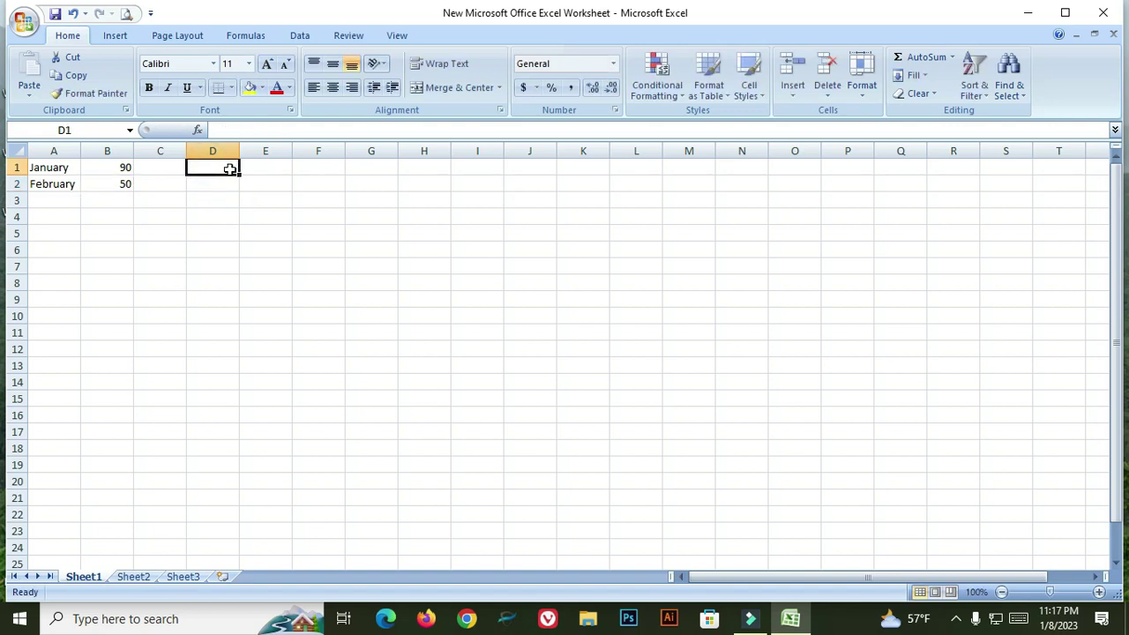
Clear the month names and their values from the range A1:B2
click(152, 164)
drag(64, 170, 134, 188)
key(Delete)
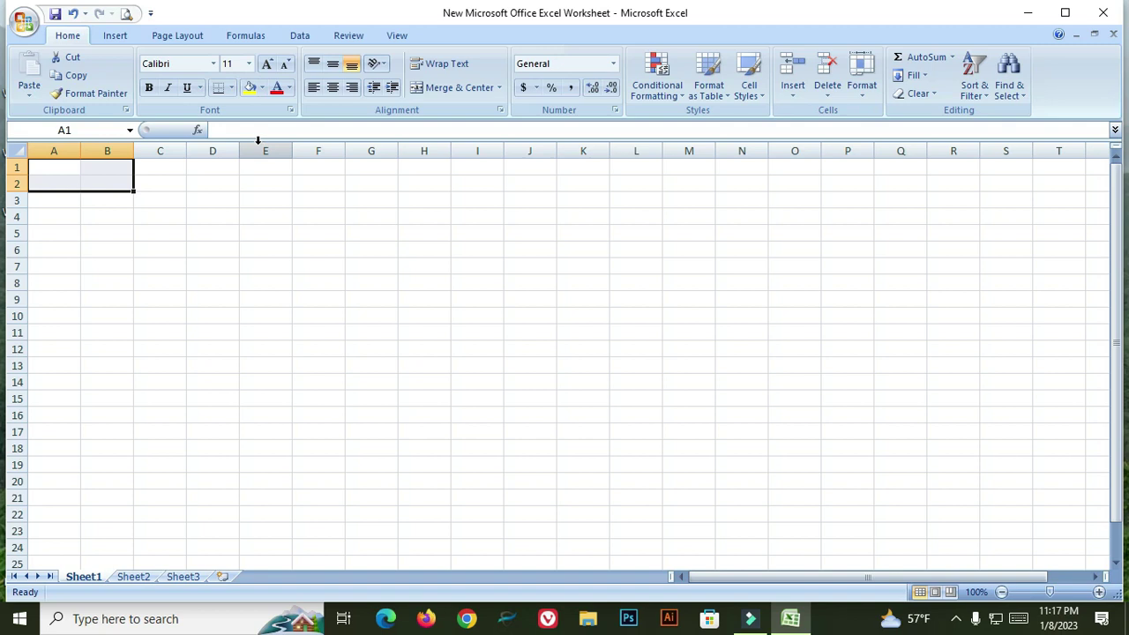
Enter the first person's first name in cell A3
click(93, 227)
click(40, 198)
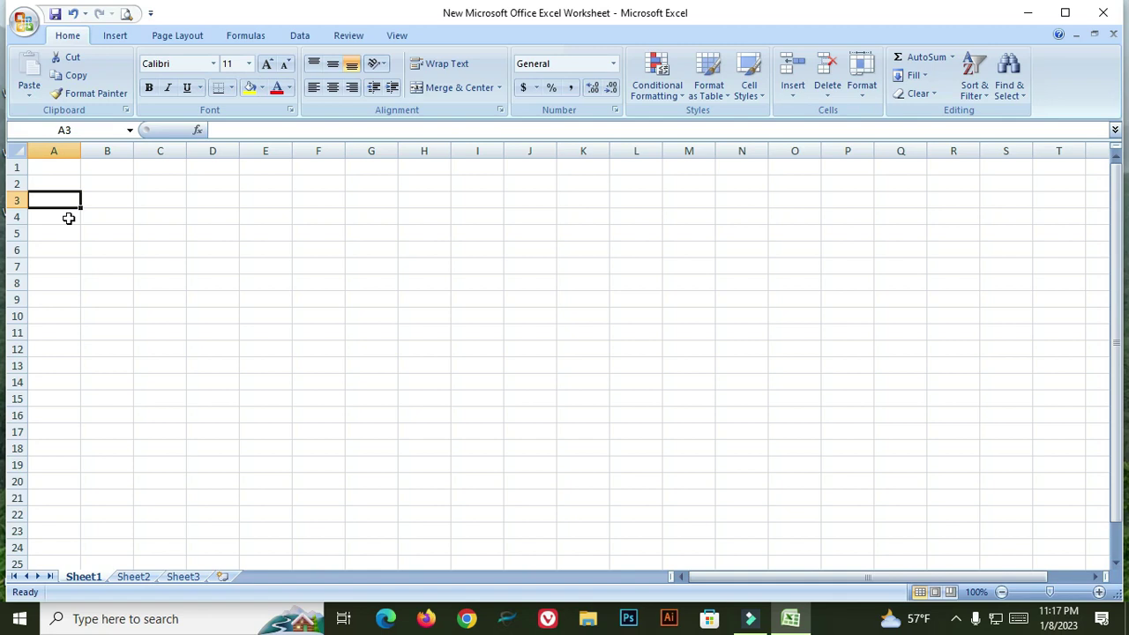
text(Ba)
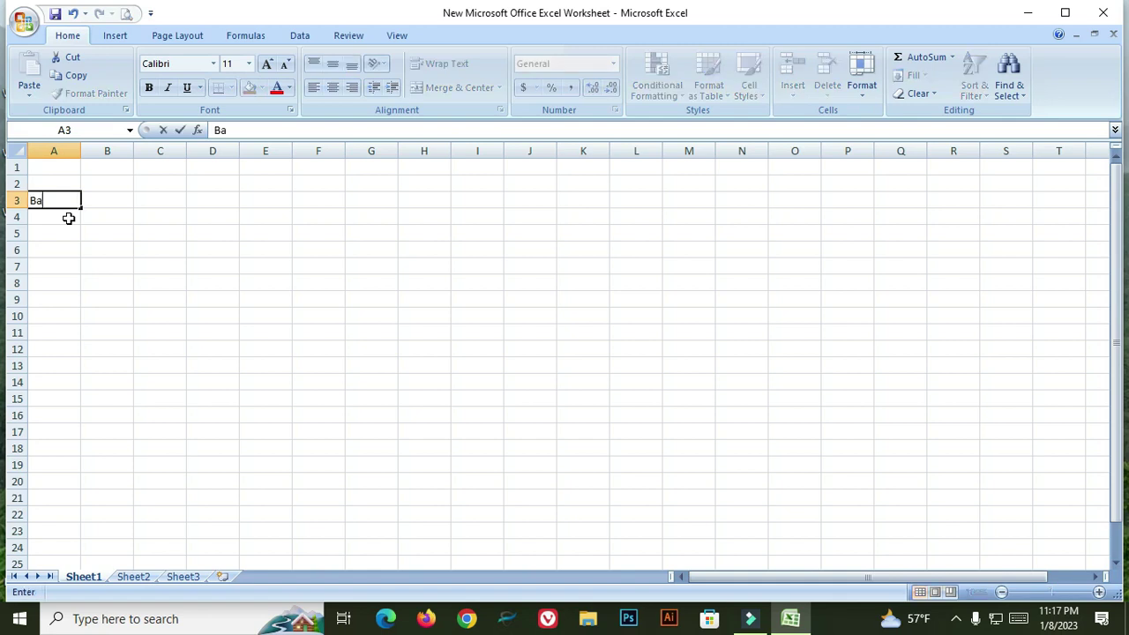
text(ppi)
Enter the column headings name in cell A2 and Address in cell B2
click(55, 181)
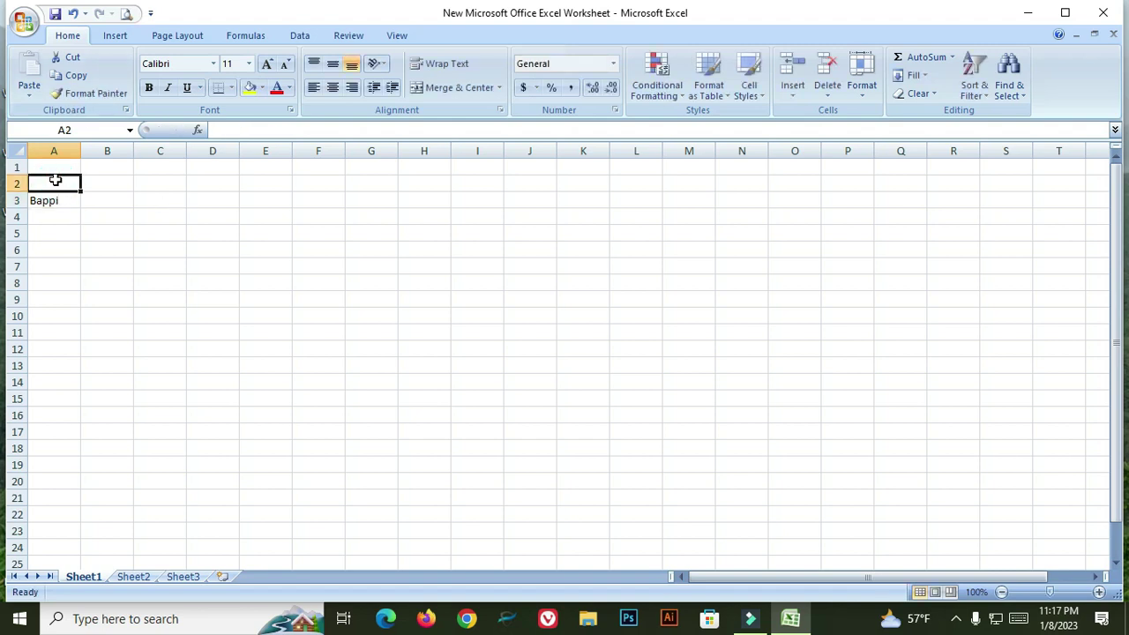
text(name)
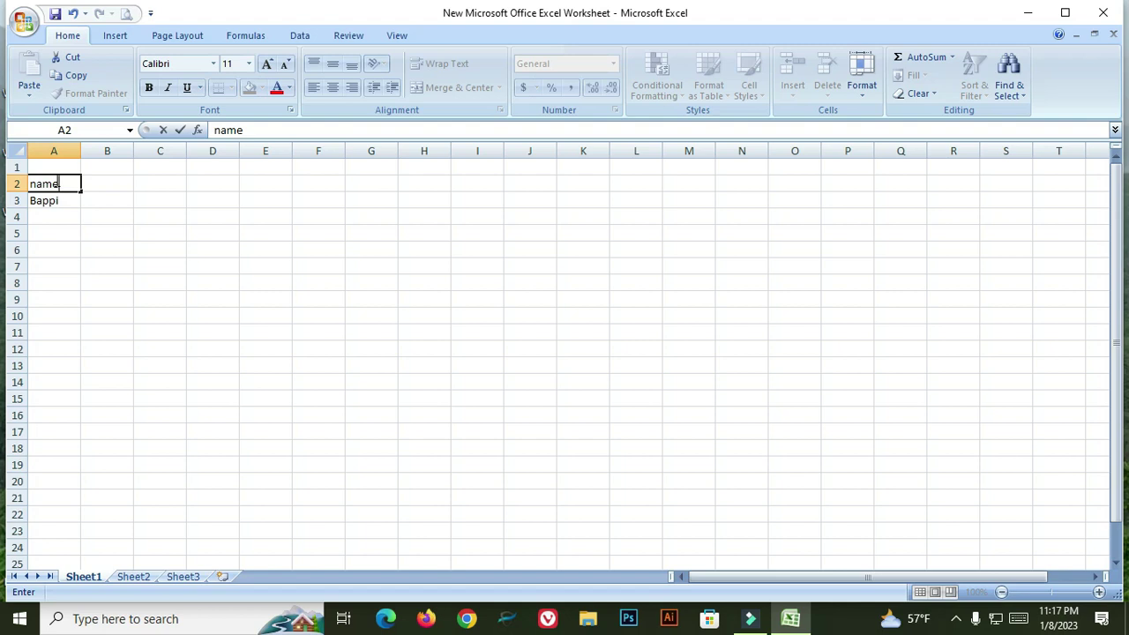
click(111, 186)
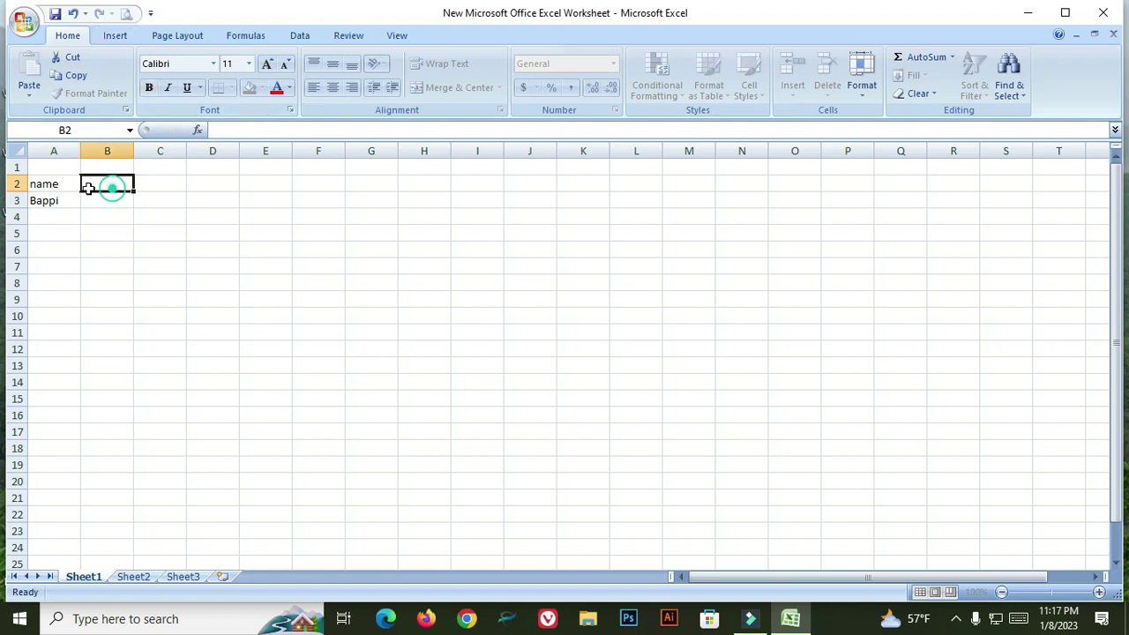
click(37, 188)
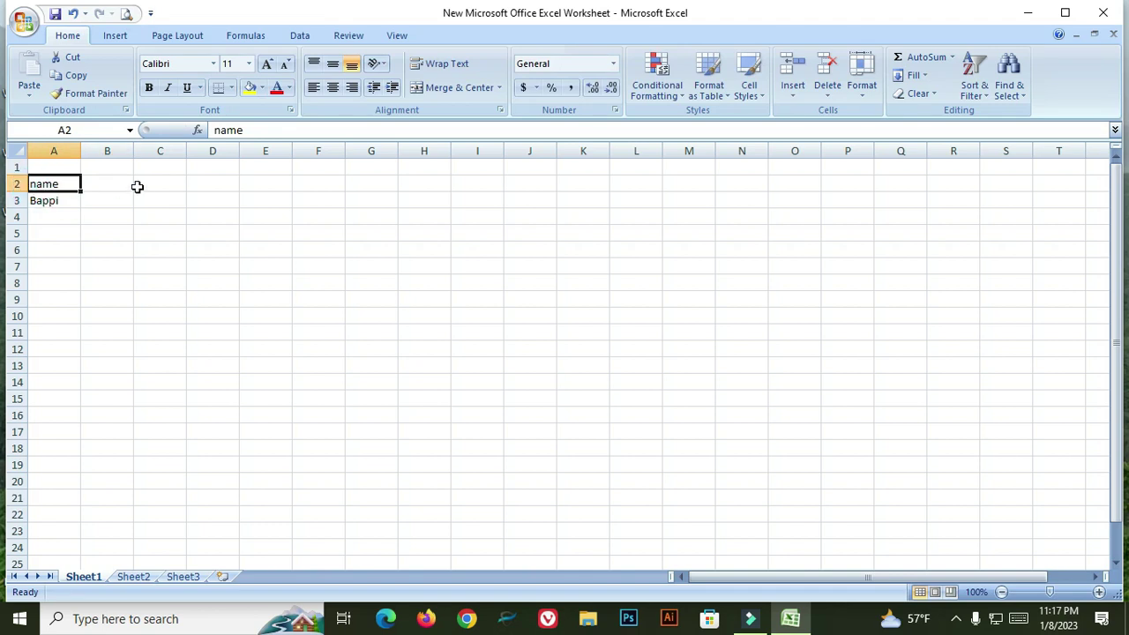
click(108, 186)
text(A)
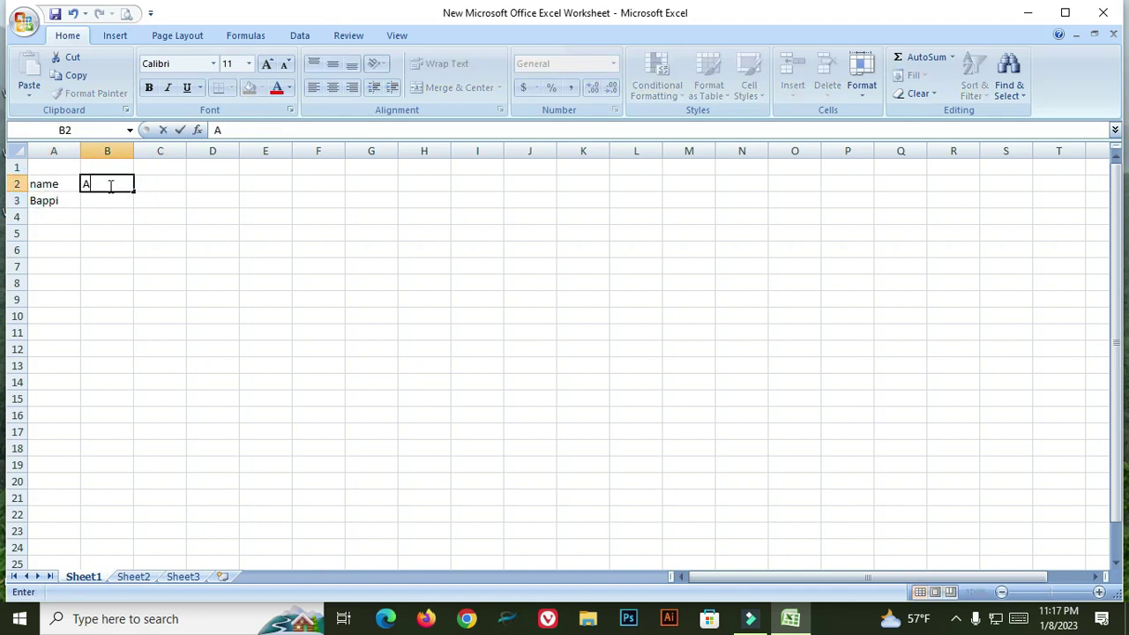
text(dress)
click(98, 187)
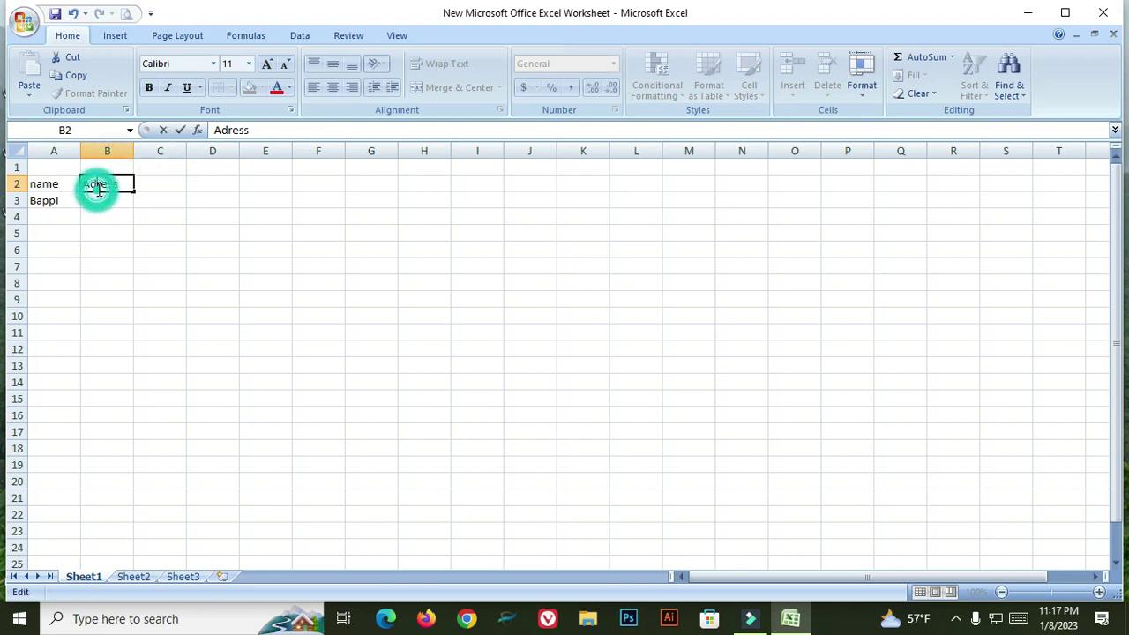
text(d)
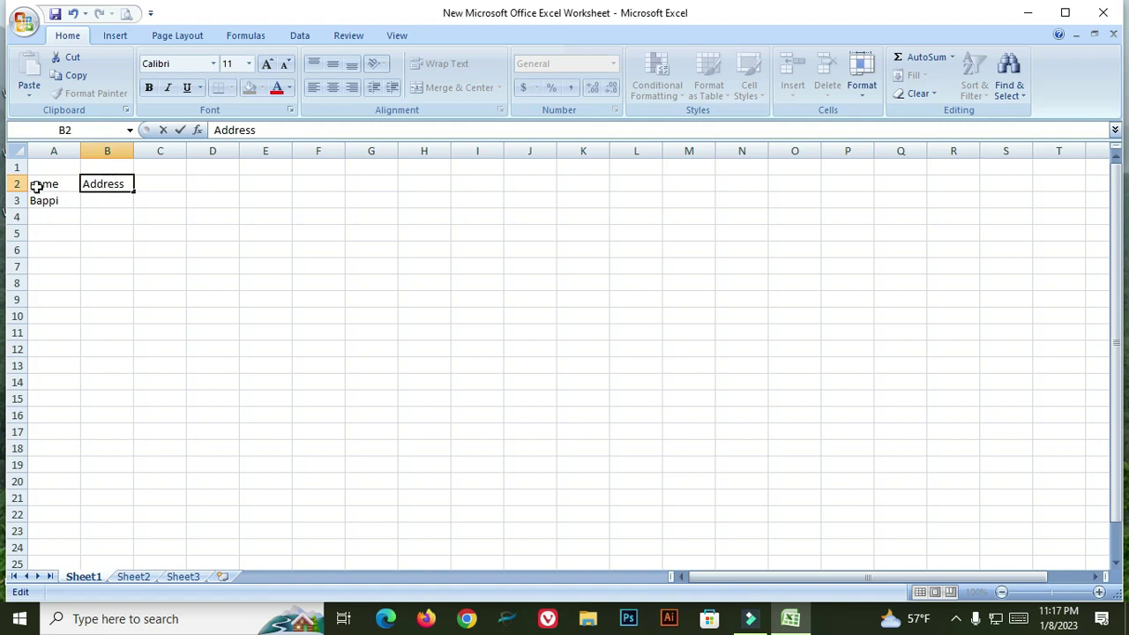
Capitalise the first letter of the heading in cell A2 so it reads Name
double_click(53, 182)
key(Home)
key(Delete)
text(N)
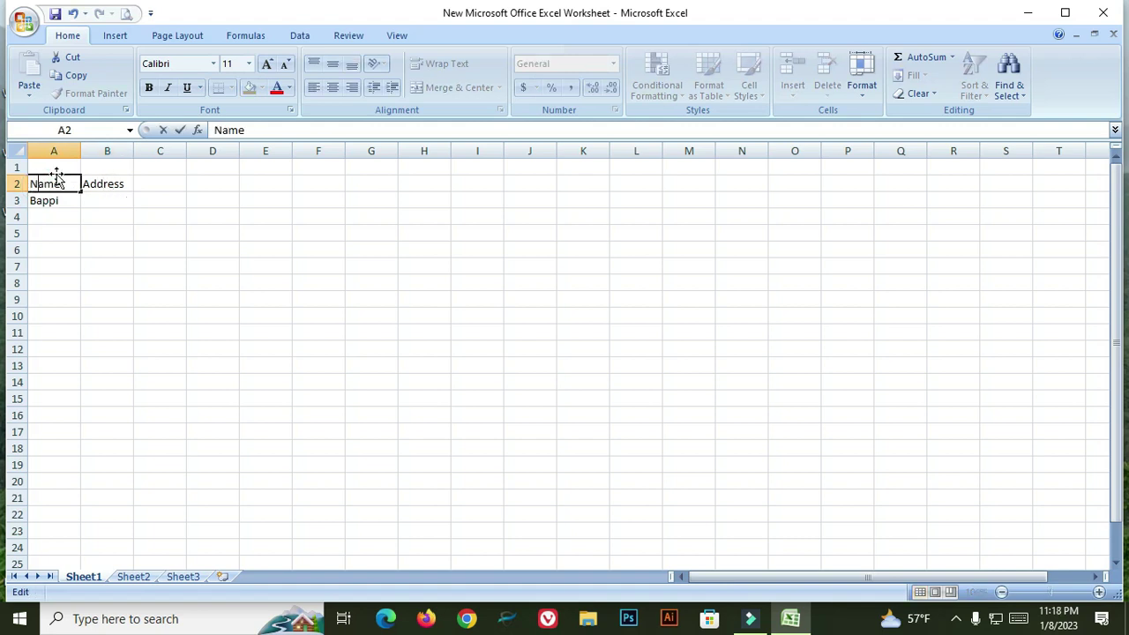
click(165, 183)
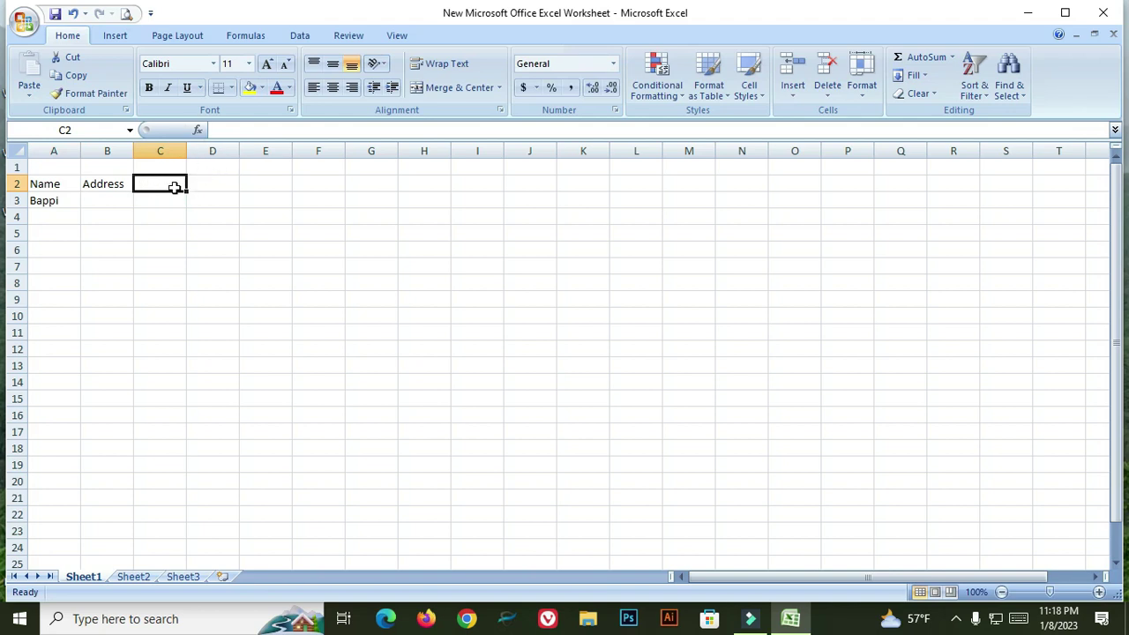
Enter the column heading Sallary in cell D2
click(206, 184)
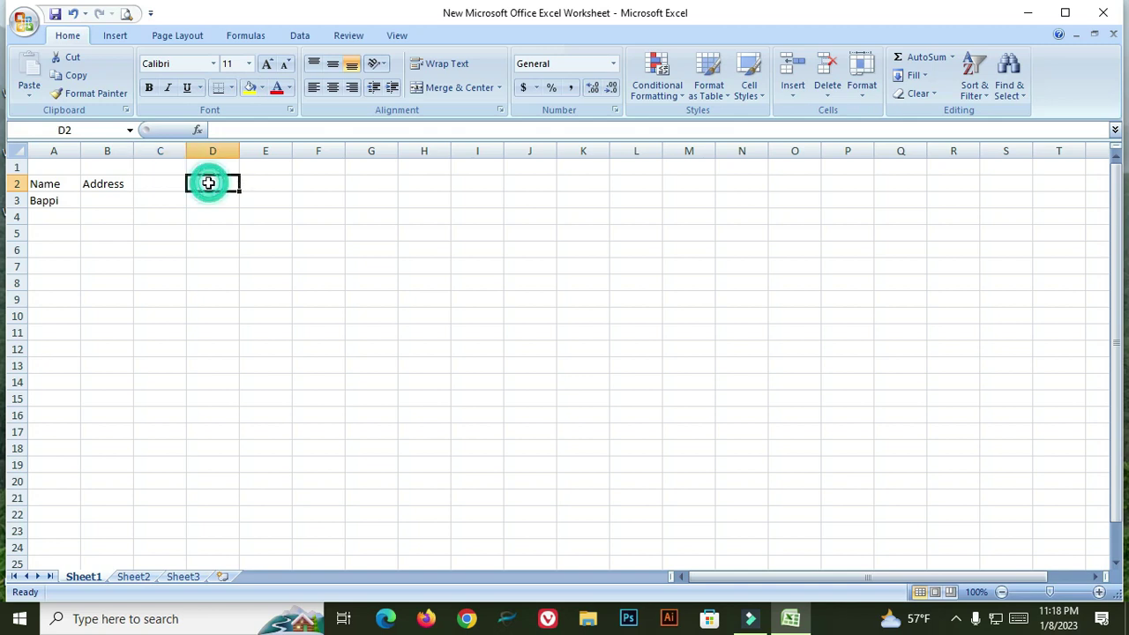
text(S)
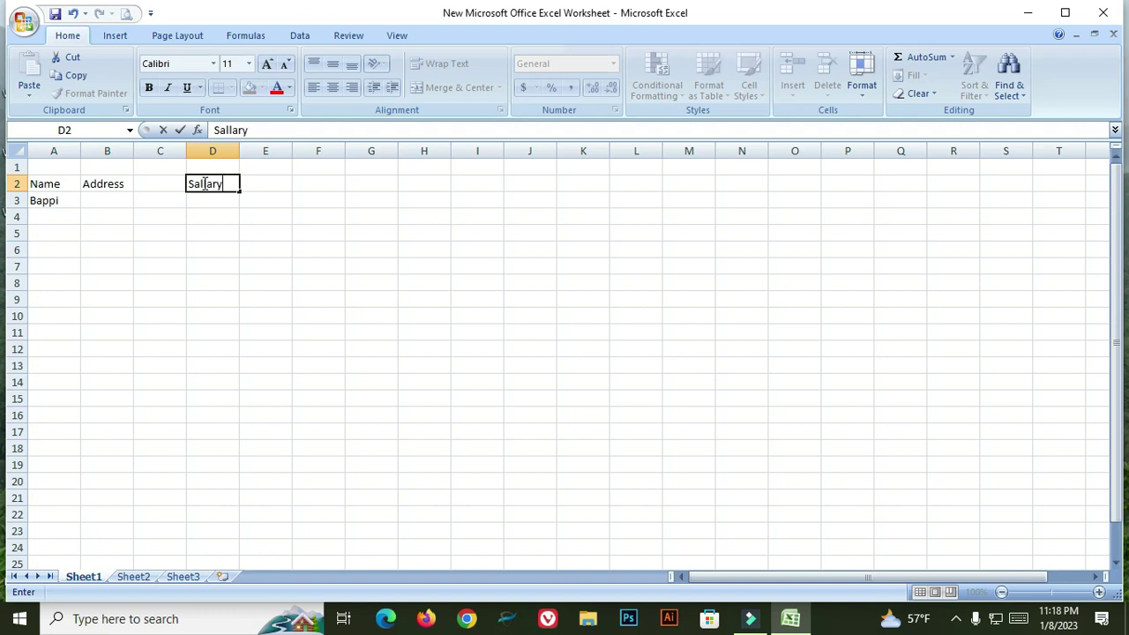
text(allary)
click(277, 185)
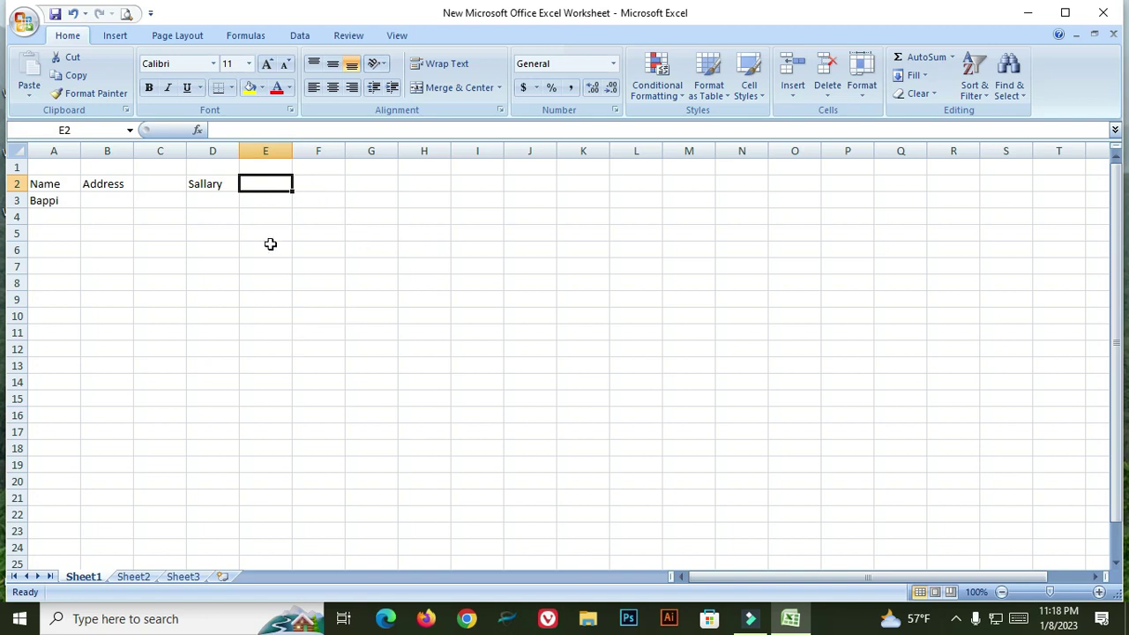
Enter three more people's first names in cells A4, A5 and A6 of the Name column
click(63, 203)
click(56, 220)
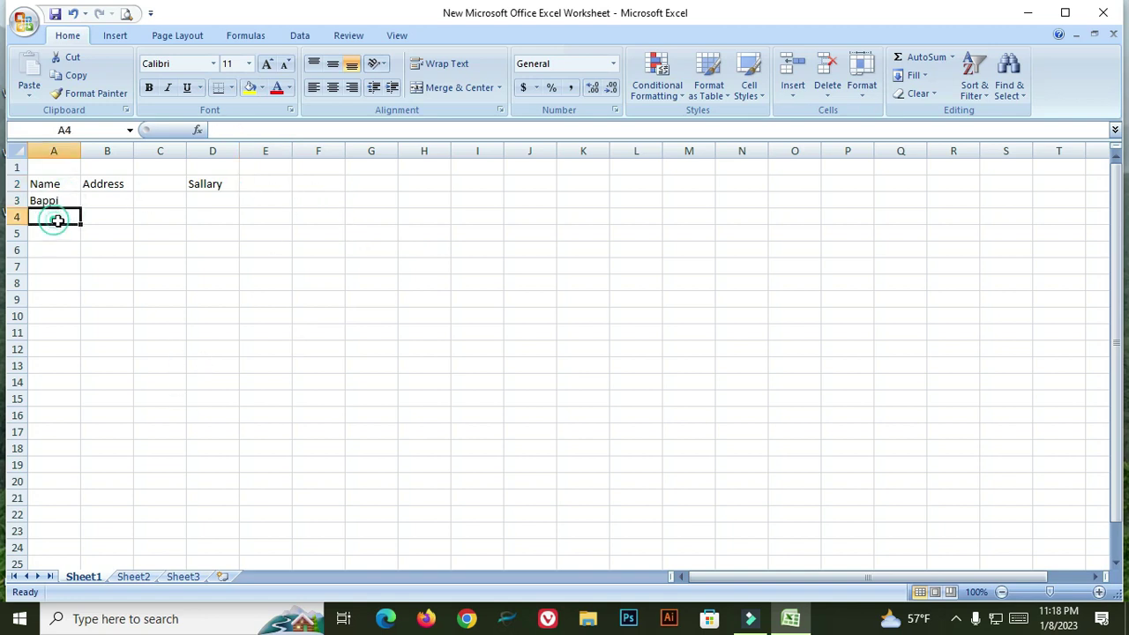
text(A)
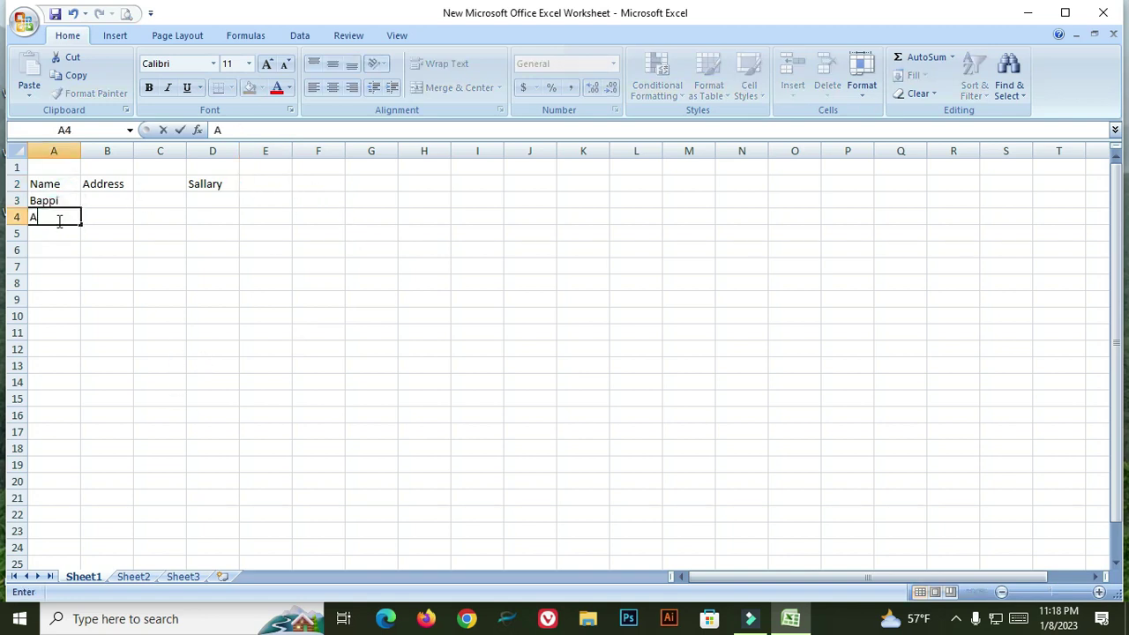
text(sma)
click(64, 246)
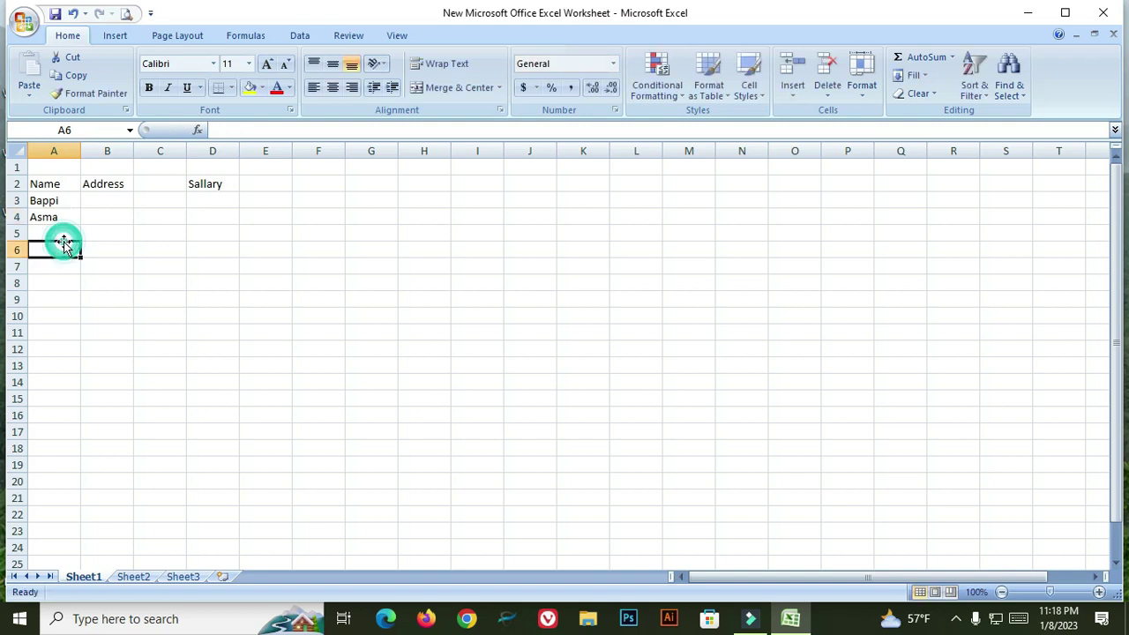
click(58, 232)
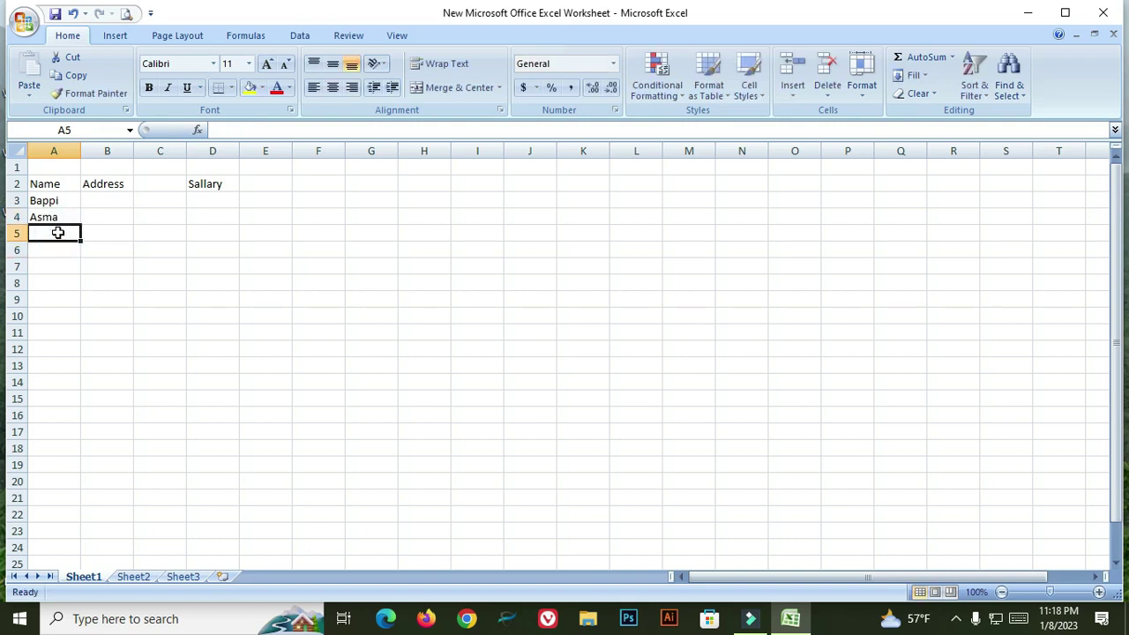
text(R)
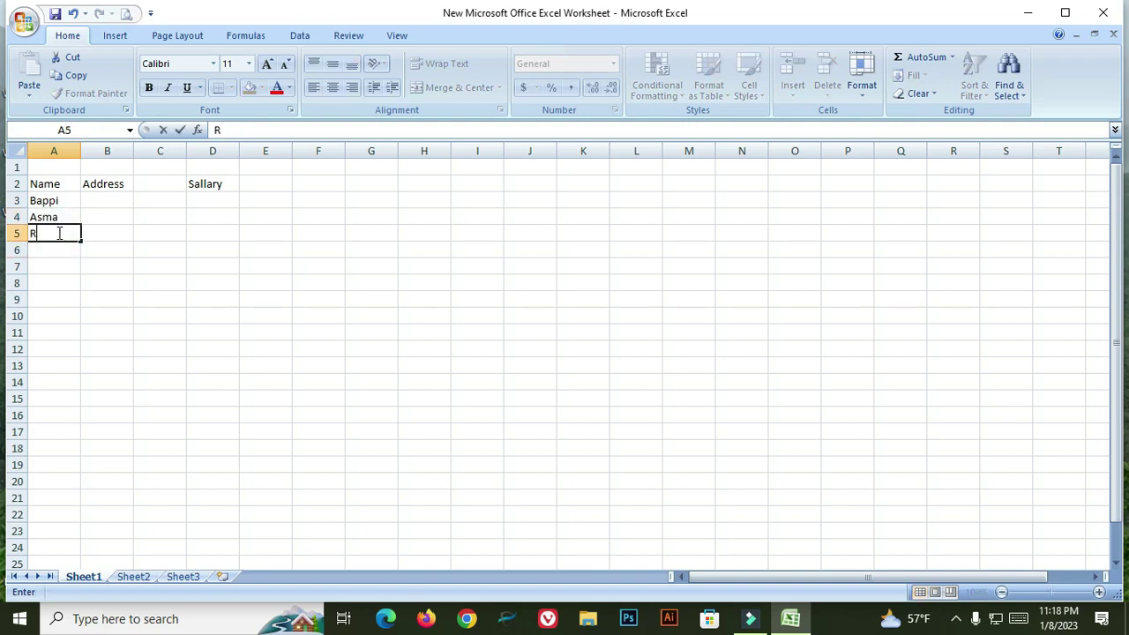
text(aj)
click(49, 248)
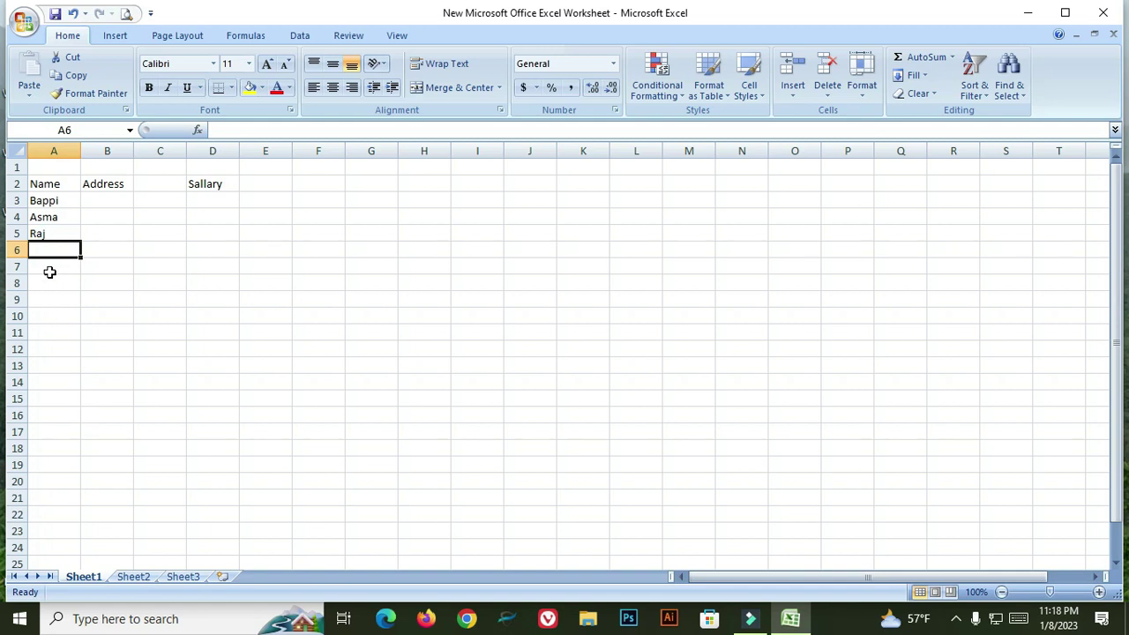
text(sopon)
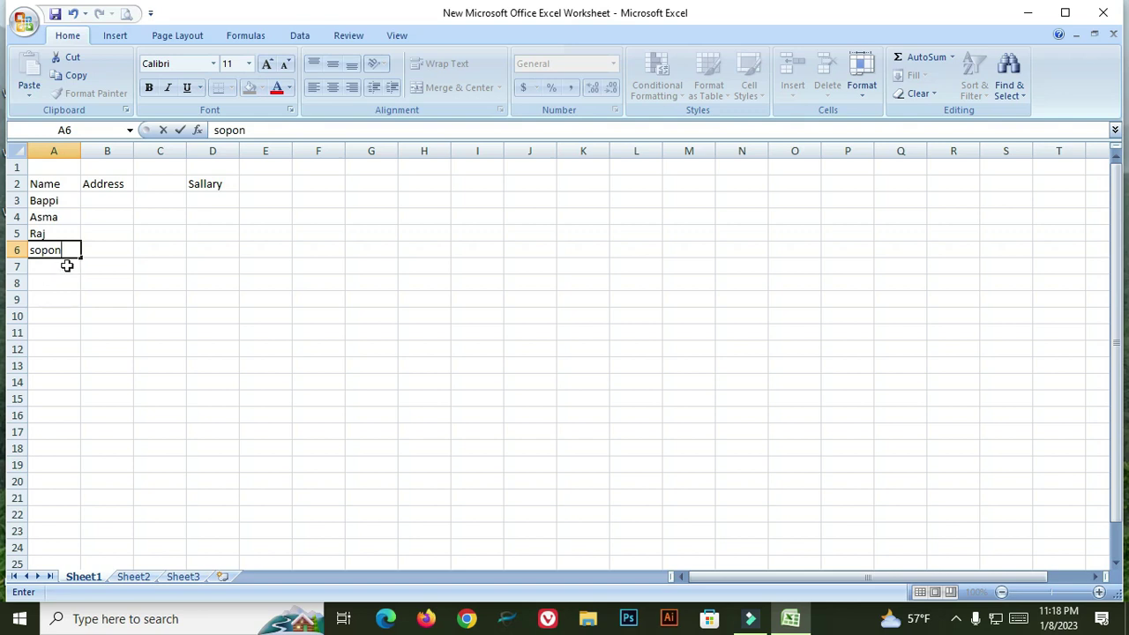
key(Return)
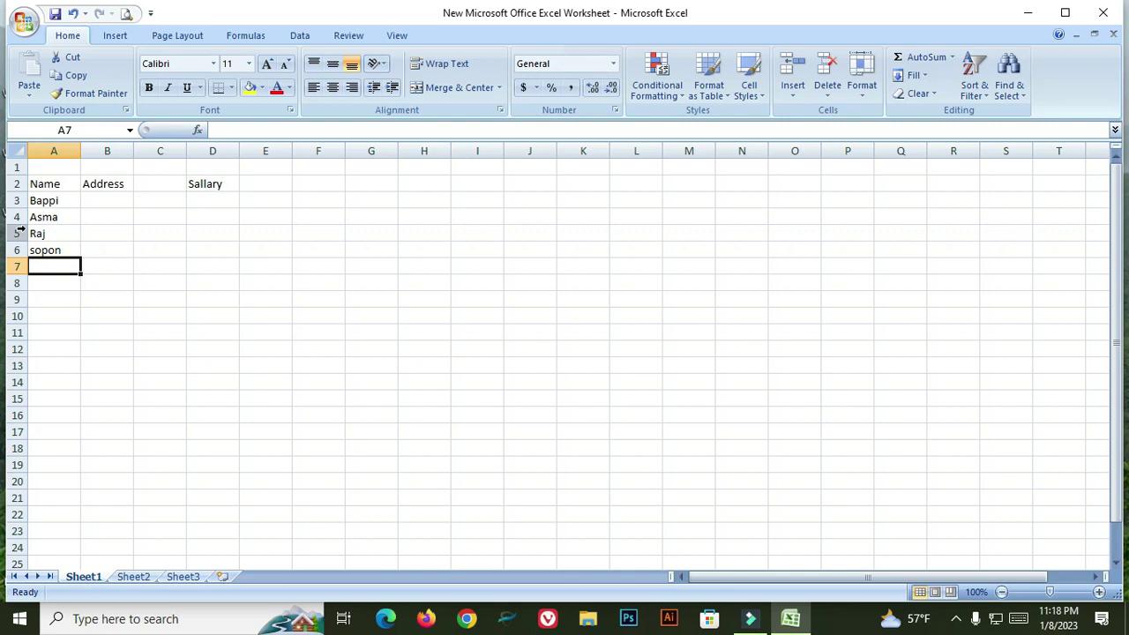
Make the headings in A2:D2 bold and set their font to Times New Roman
click(49, 200)
double_click(39, 184)
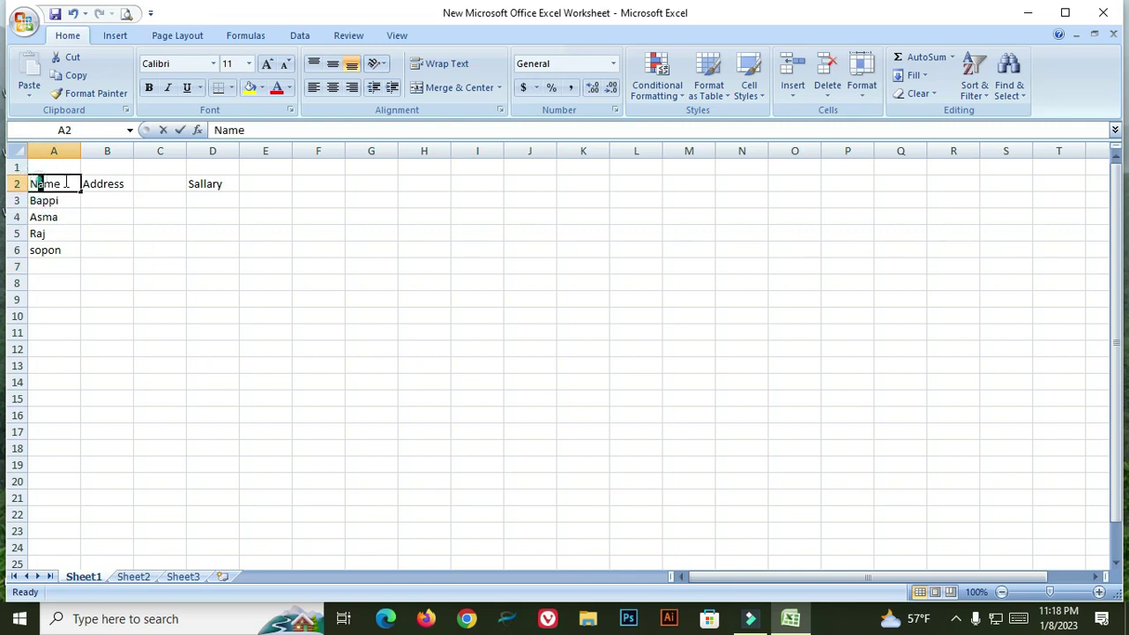
click(191, 183)
click(72, 184)
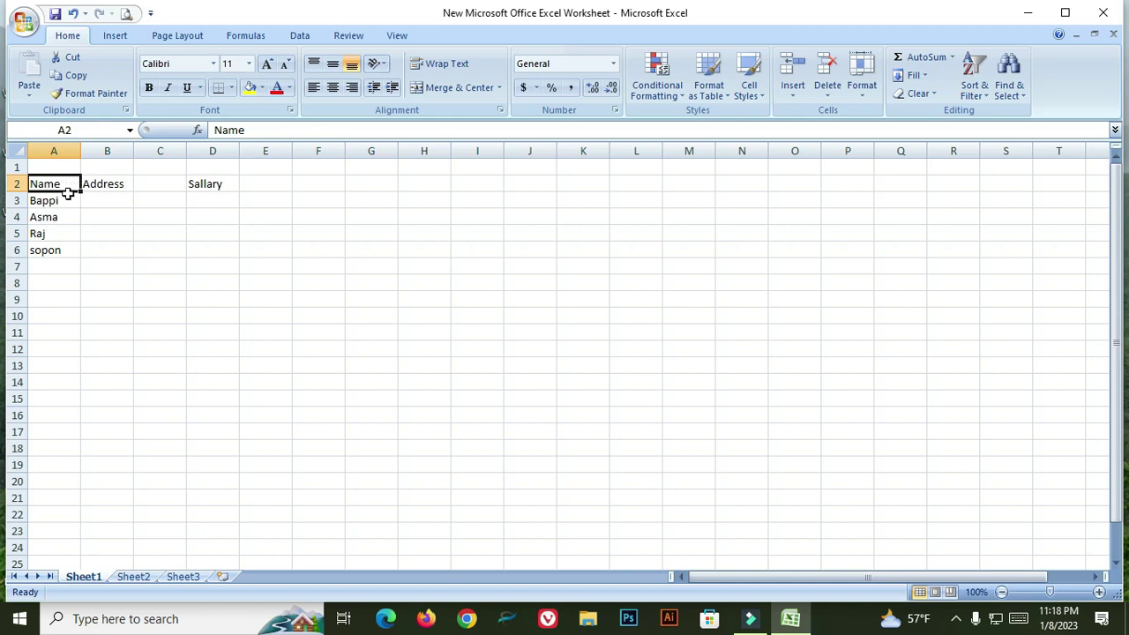
drag(33, 183, 227, 181)
click(149, 88)
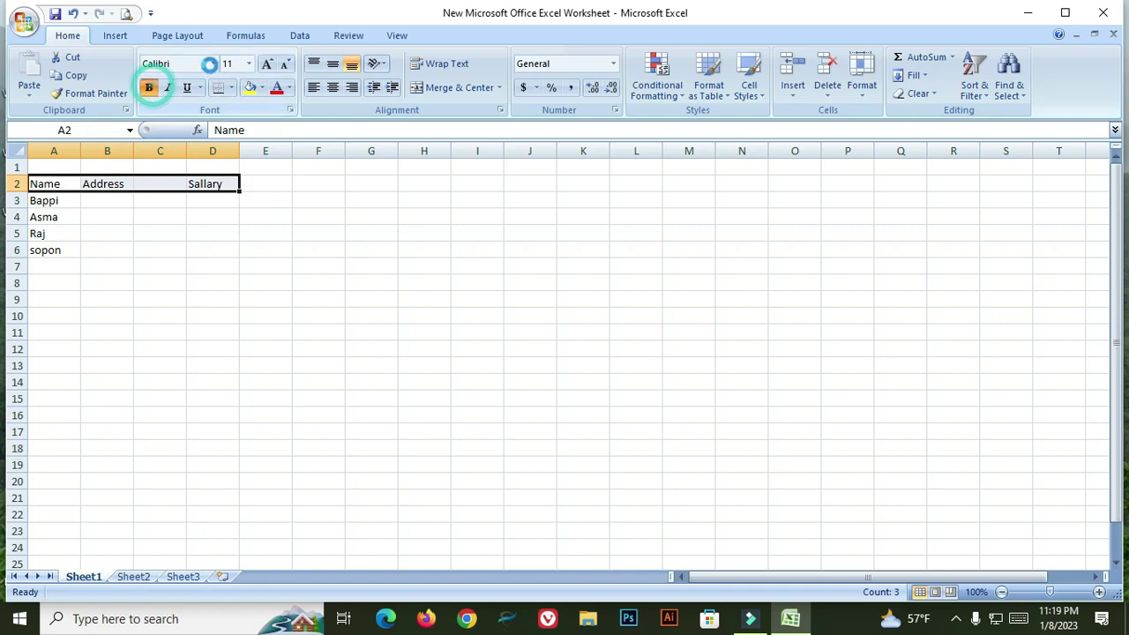
click(214, 65)
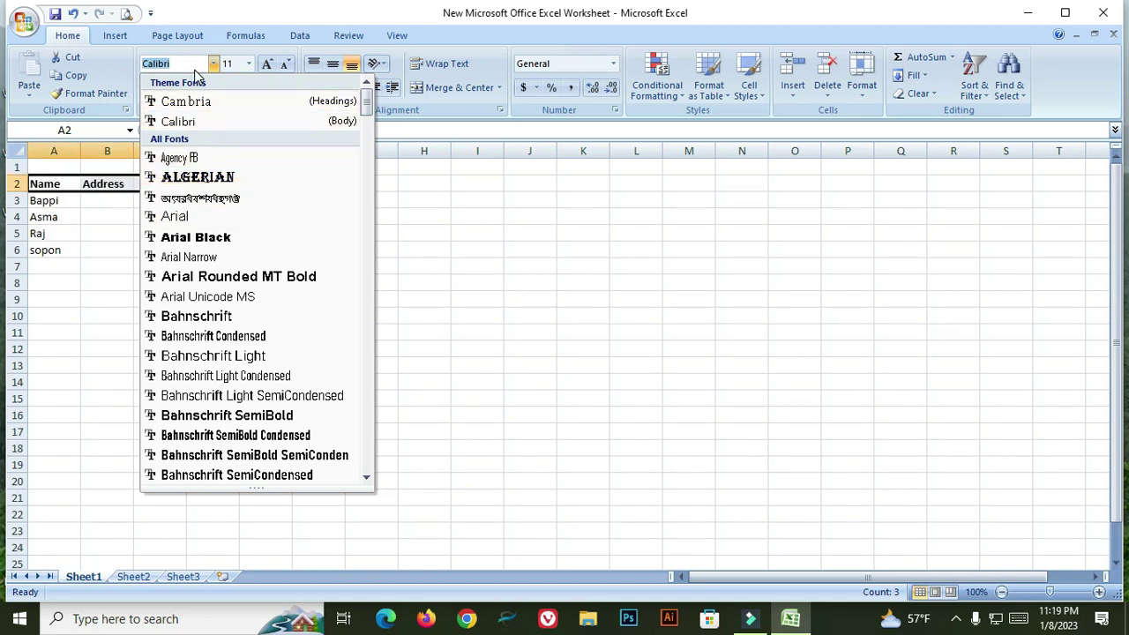
text(ti)
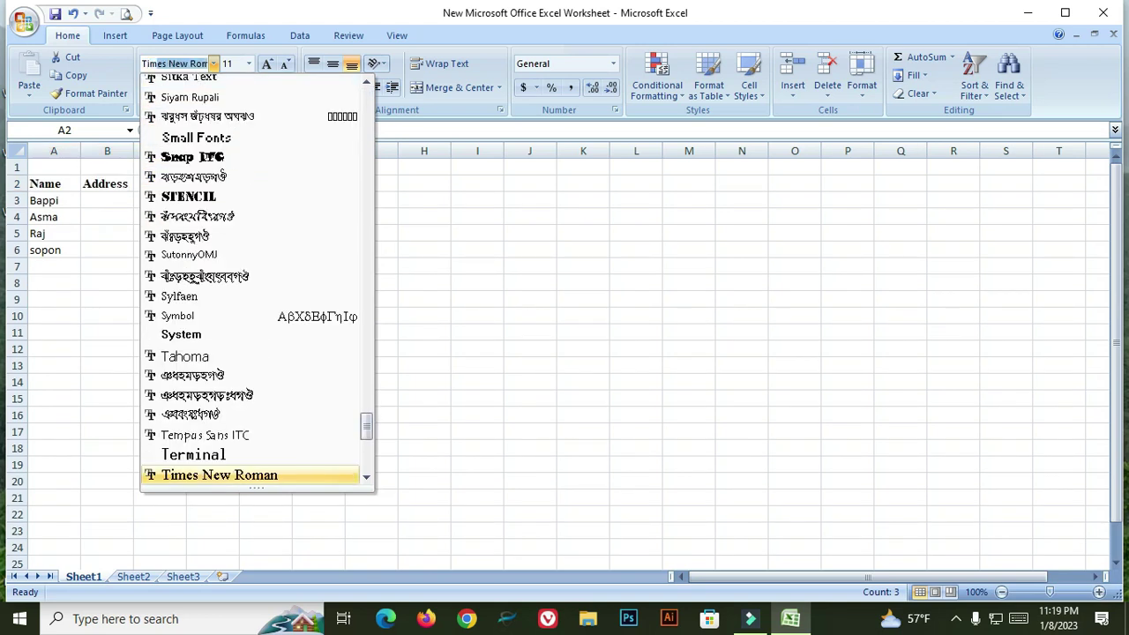
key(Return)
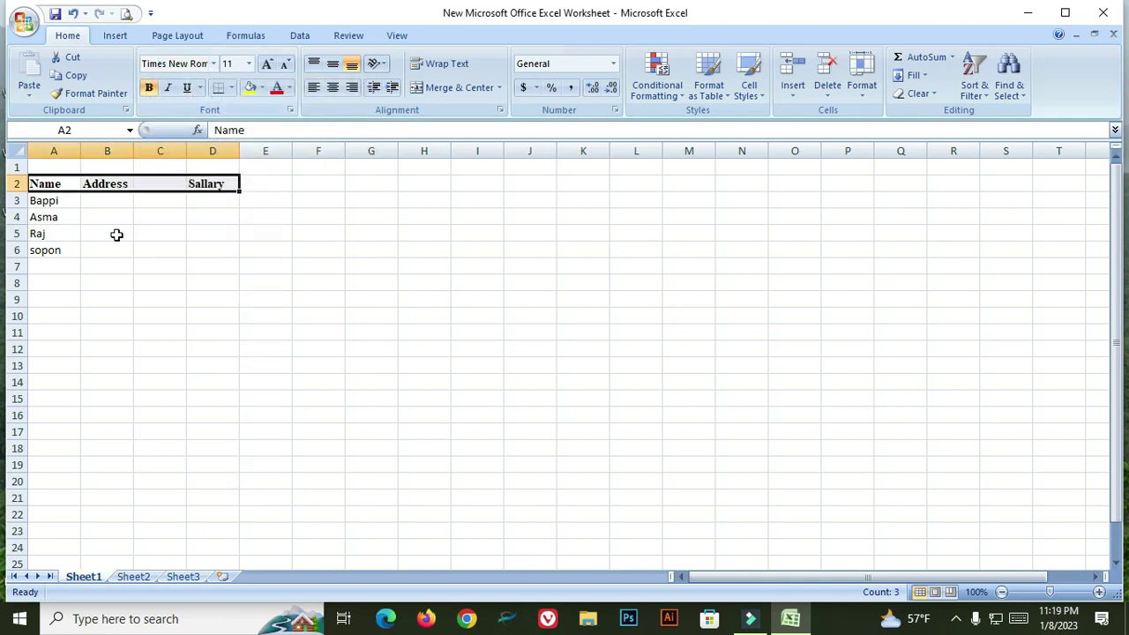
Enter the city khulna for the first person in cell B3 of the Address column
click(56, 206)
click(40, 232)
click(108, 202)
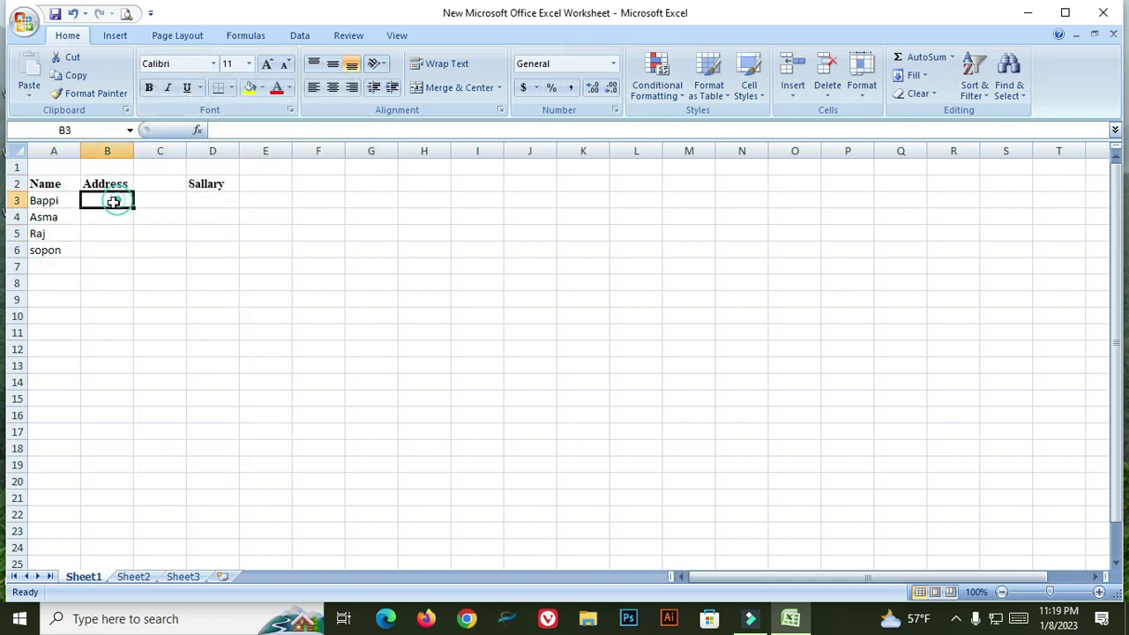
text(khulna)
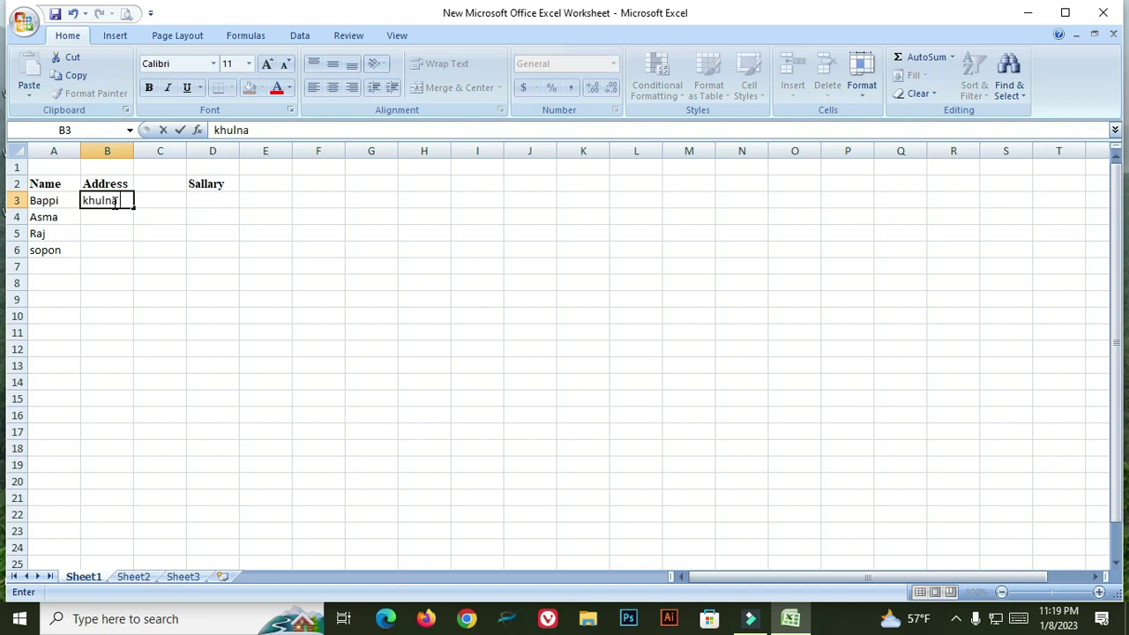
click(115, 223)
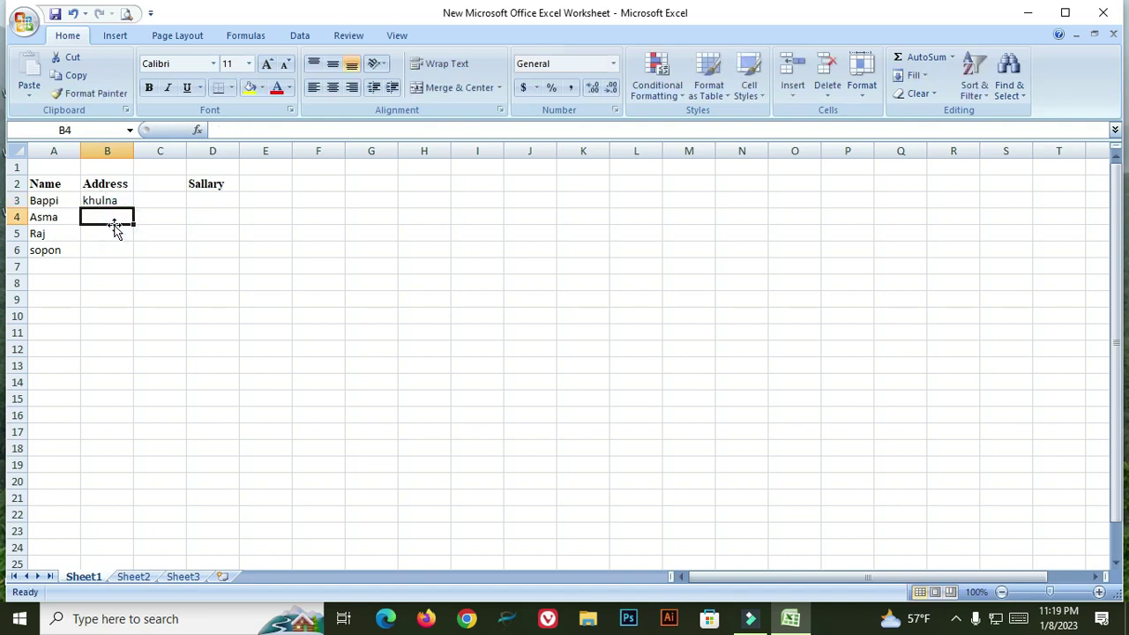
Enter the city Dhaka, capitalised, for the second person in cell B4 of the Address column
text(dhaka)
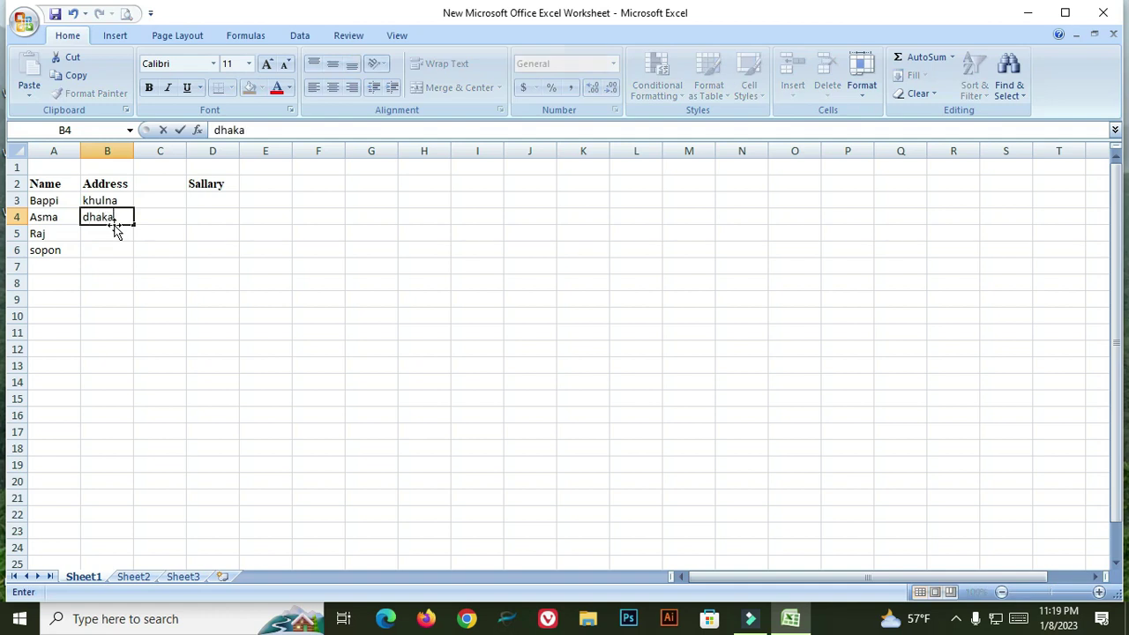
click(91, 217)
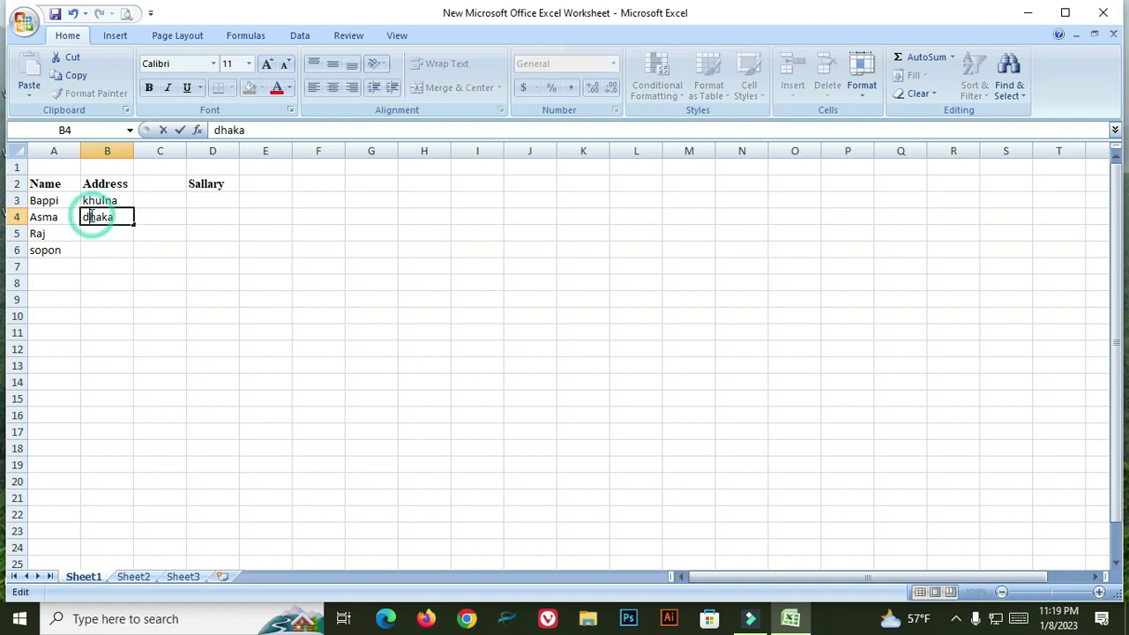
key(BackSpace)
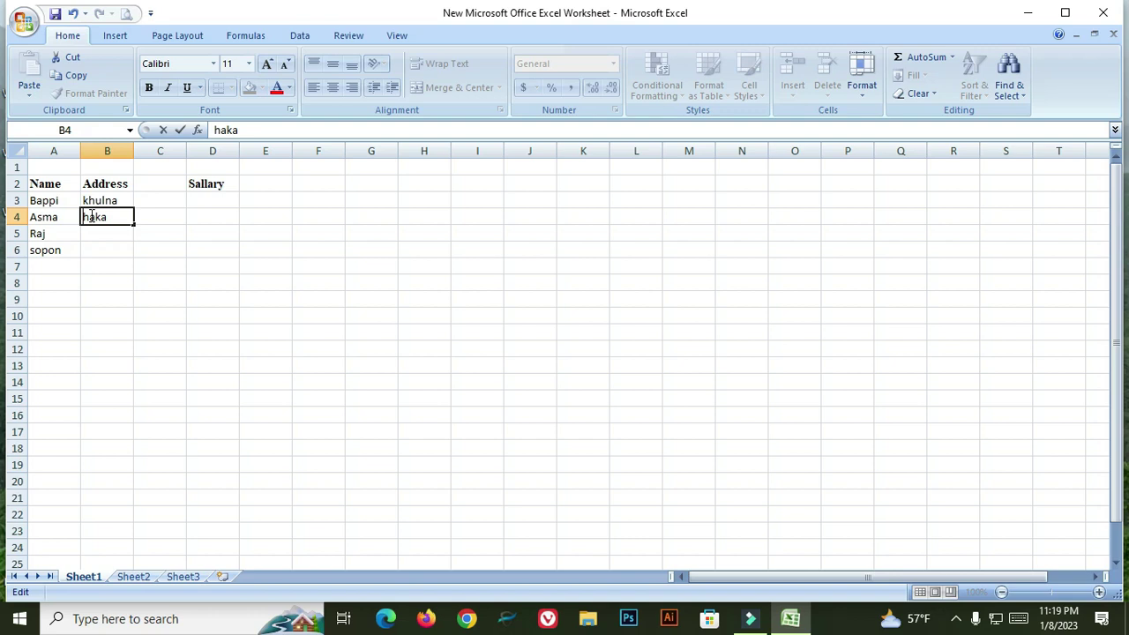
text(D)
Enter the cities khulna in cell B5 and Dhaka in cell B6 of the Address column
click(102, 232)
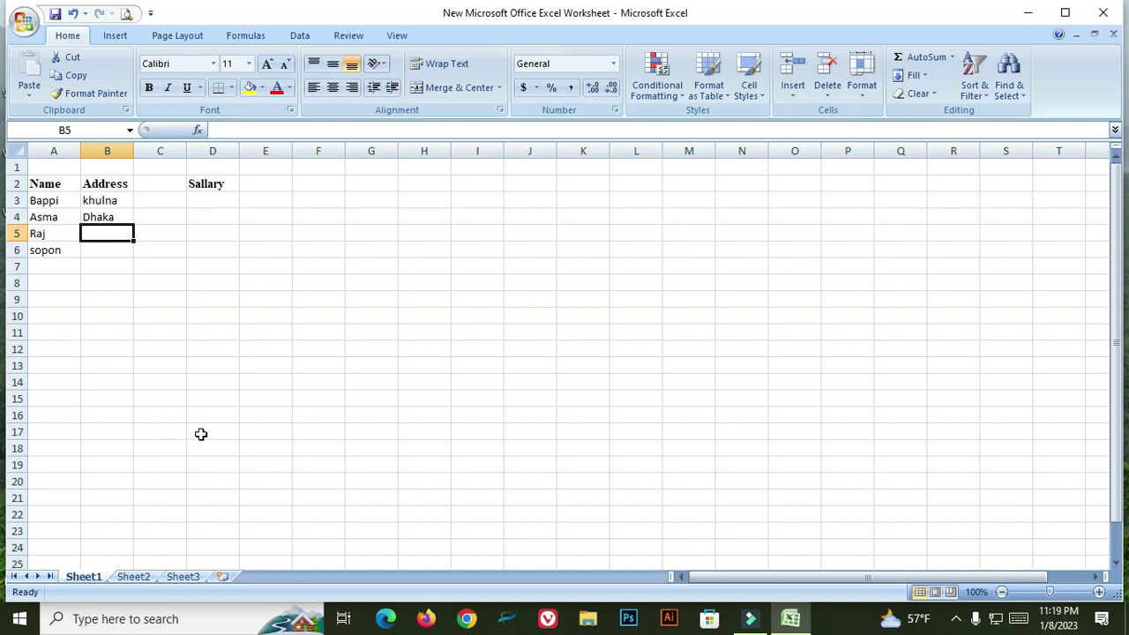
text(khulna)
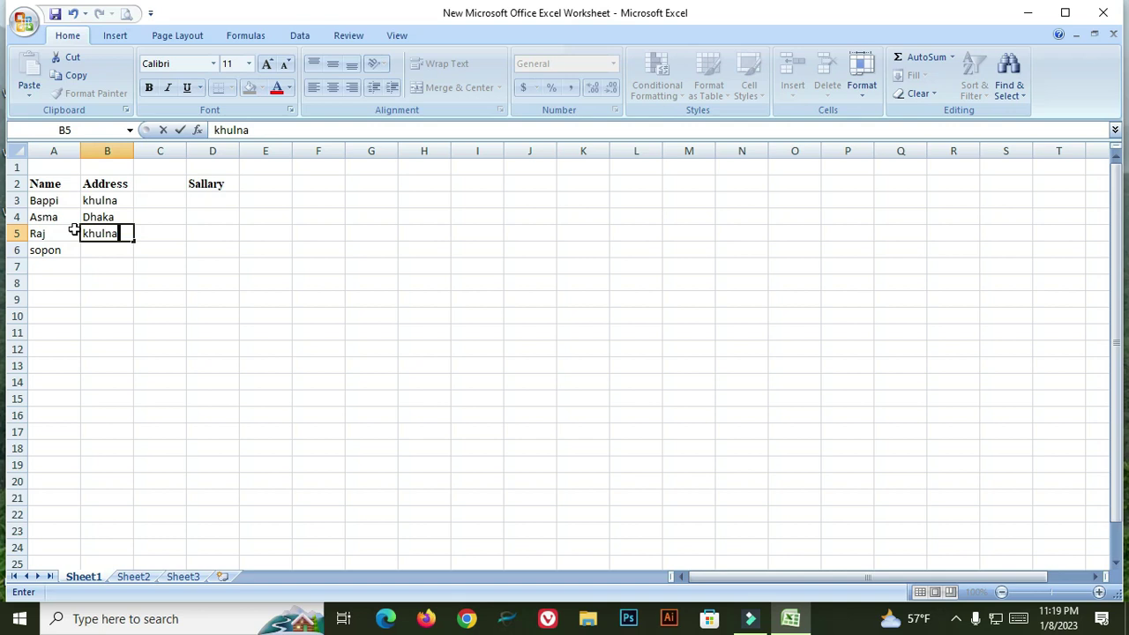
click(100, 254)
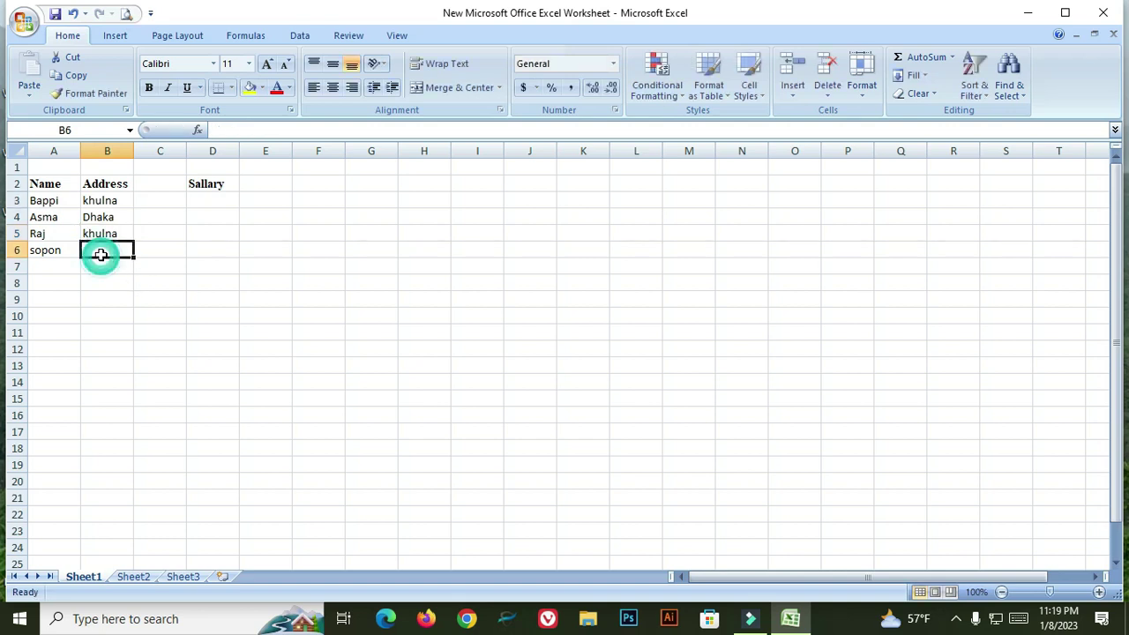
text(f)
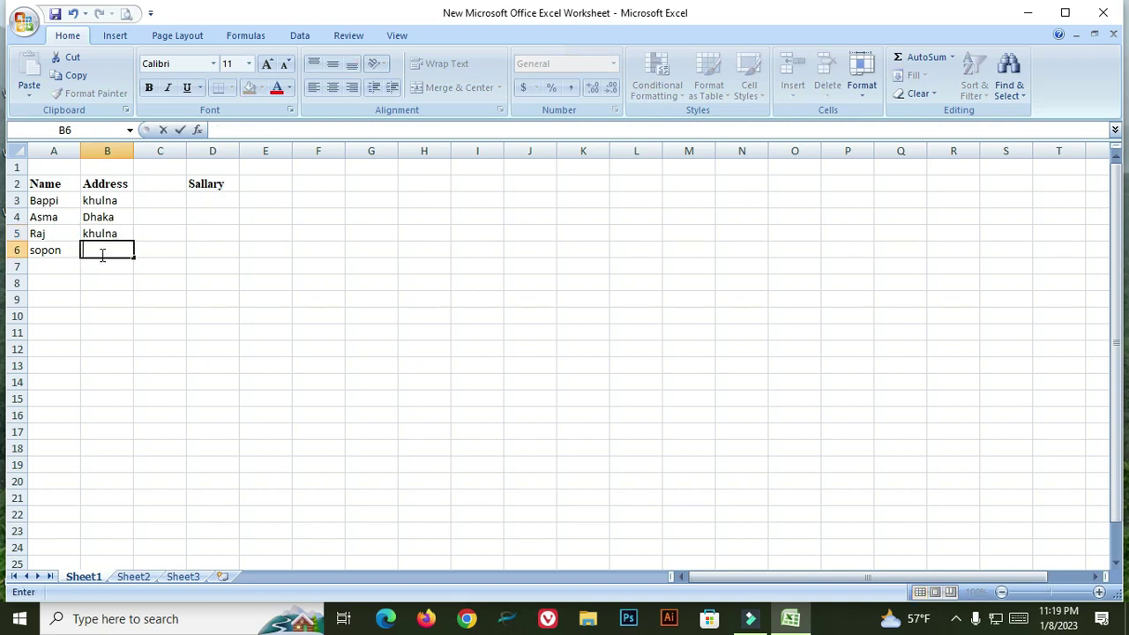
text(Dhaka)
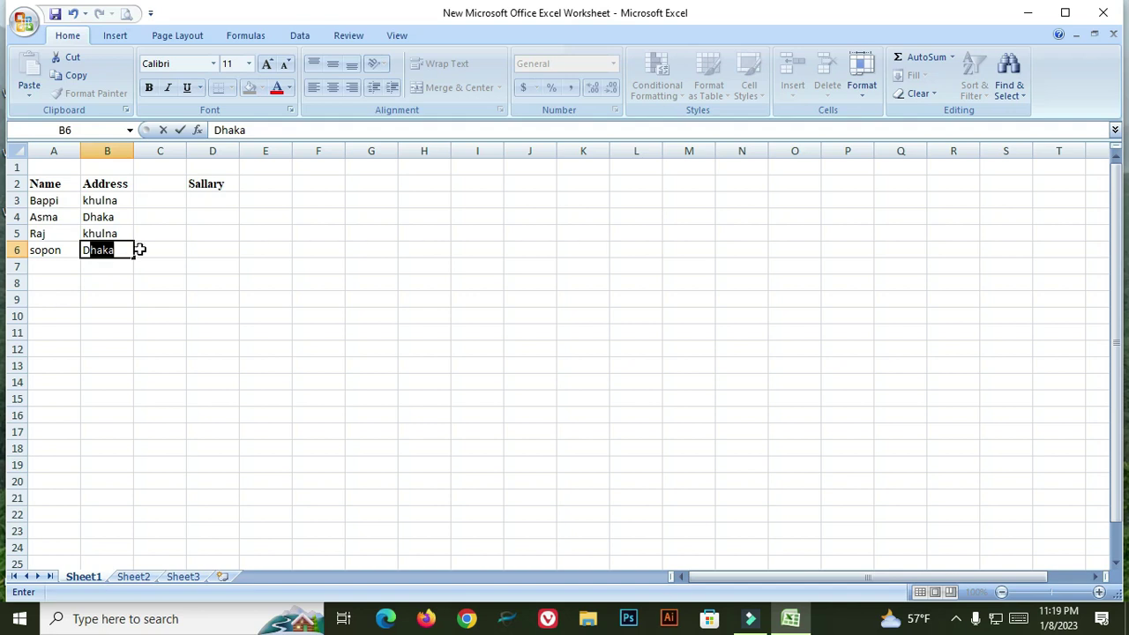
click(164, 252)
Enter the column heading Title in cell C2 between Address and Sallary
click(167, 185)
click(168, 219)
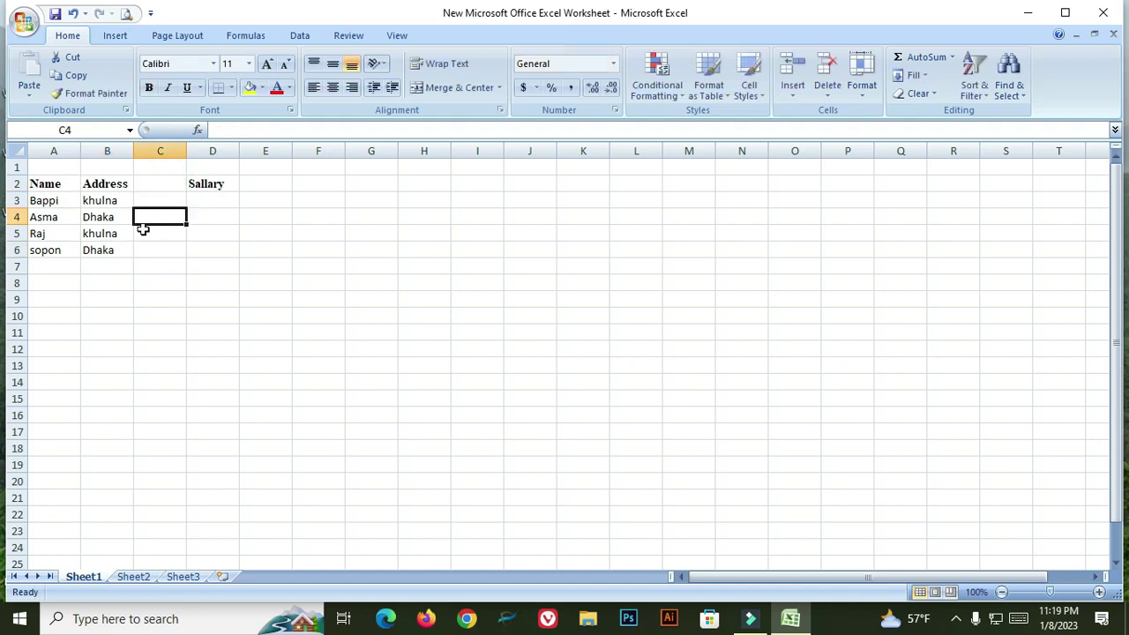
click(150, 184)
text(Title)
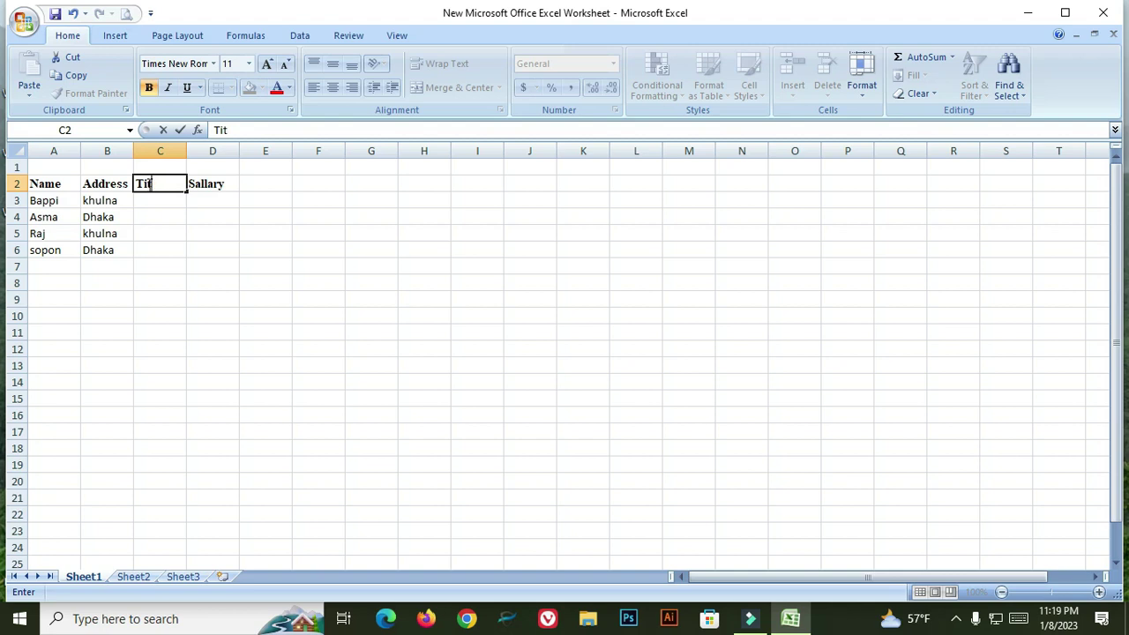
click(118, 247)
Fill the Sallary column cells D3 to D6 with 2000, 3000, 1000 and 5000
click(251, 201)
click(216, 200)
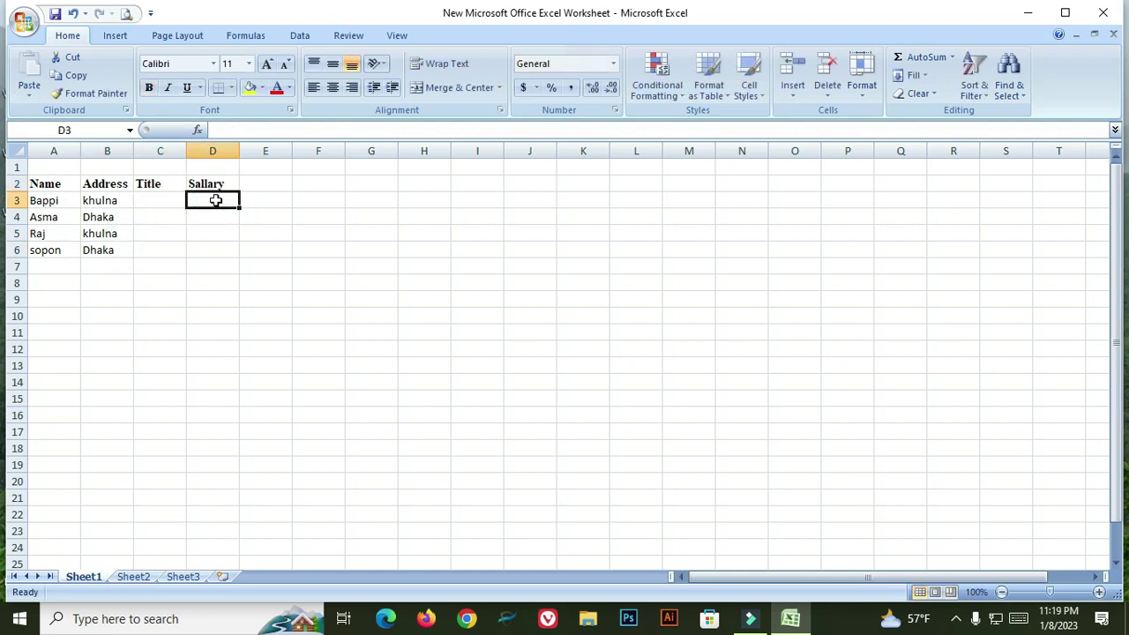
text(2000)
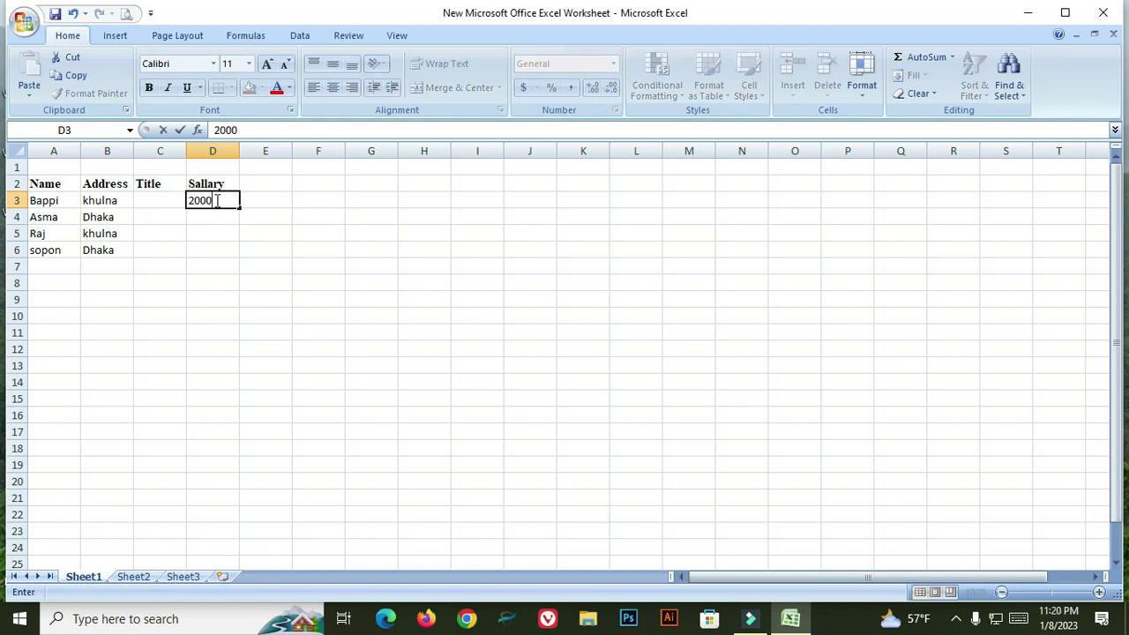
key(Return)
text(3000)
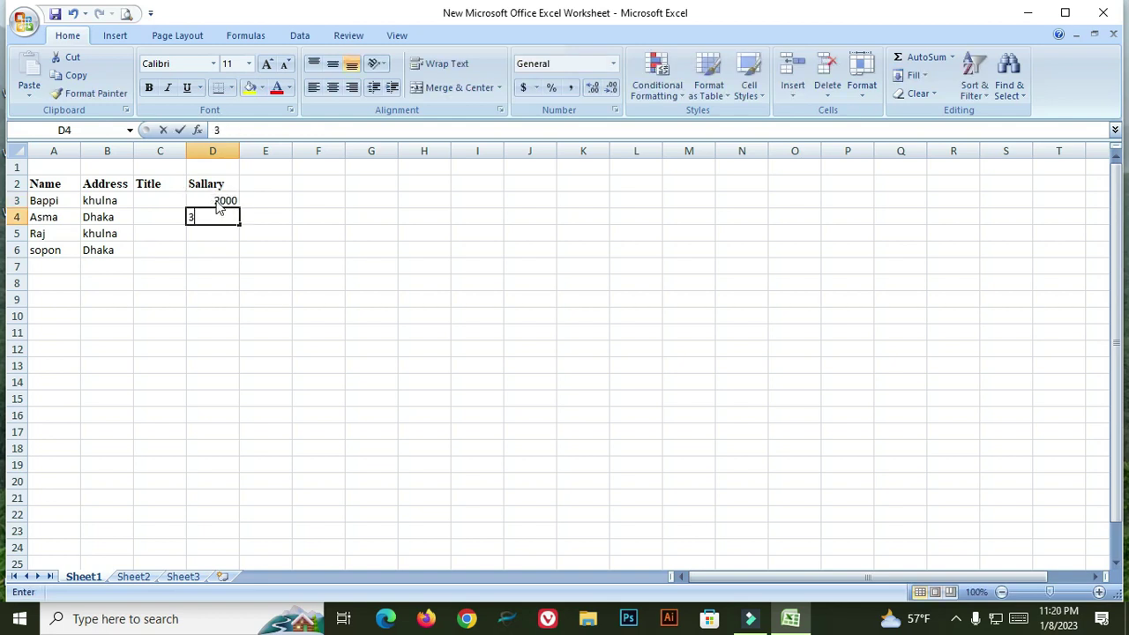
key(Left)
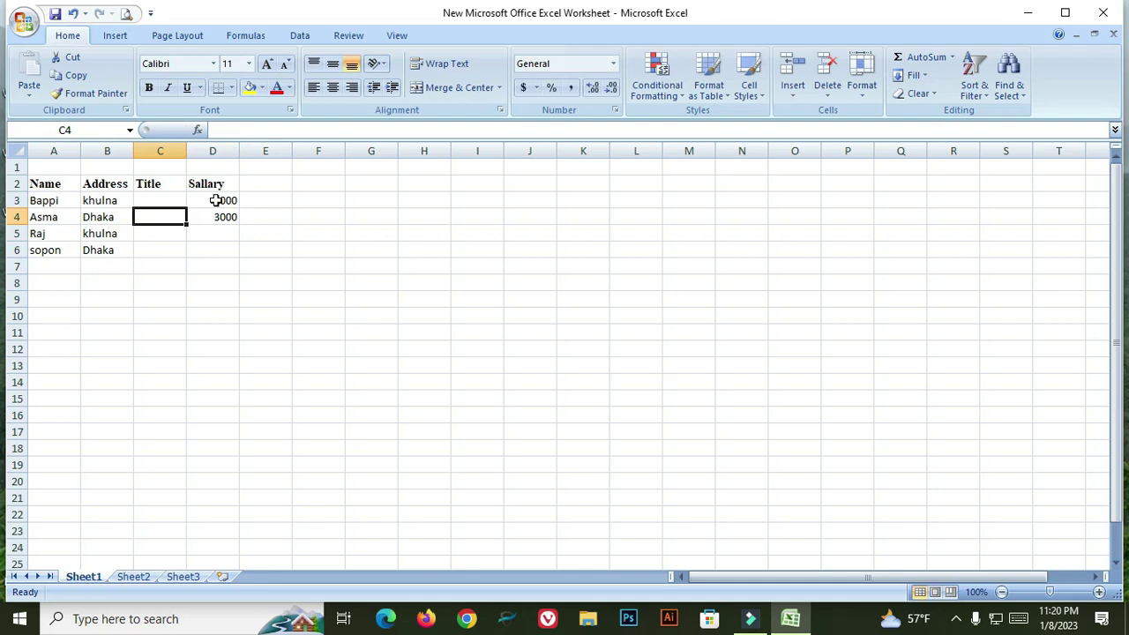
key(Right)
key(Down)
text(1000)
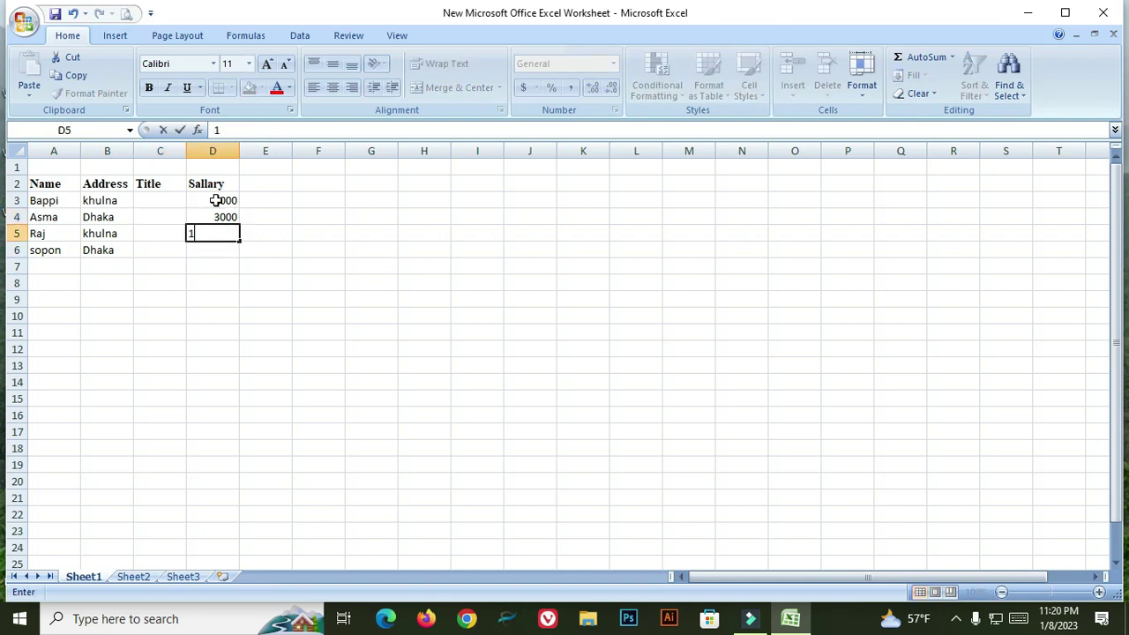
key(BackSpace)
key(Return)
text(5000)
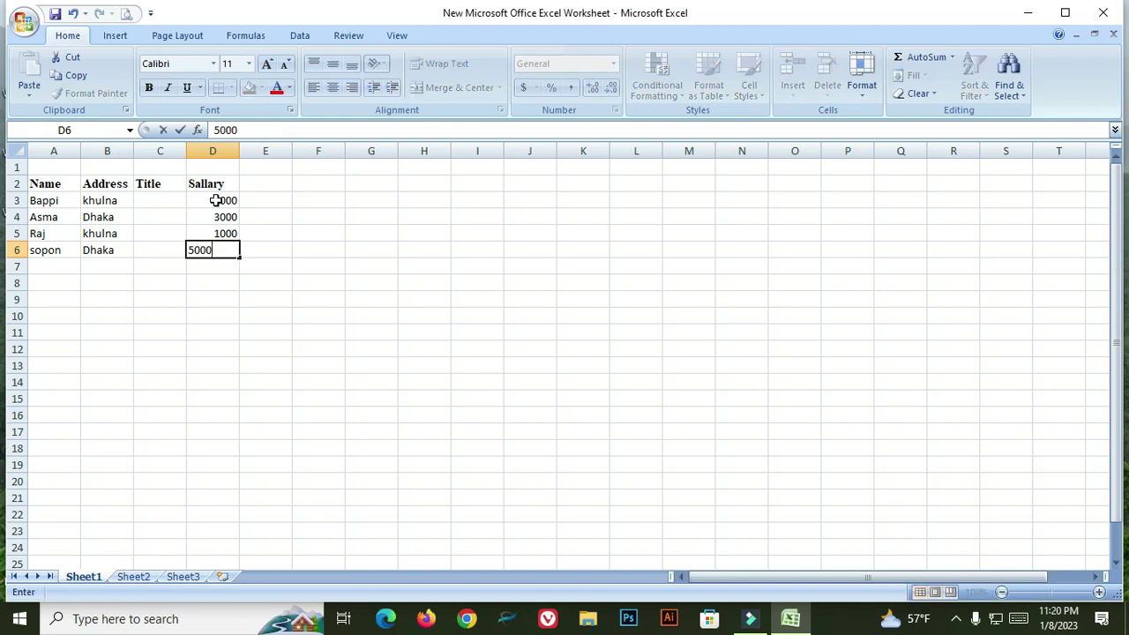
key(Tab)
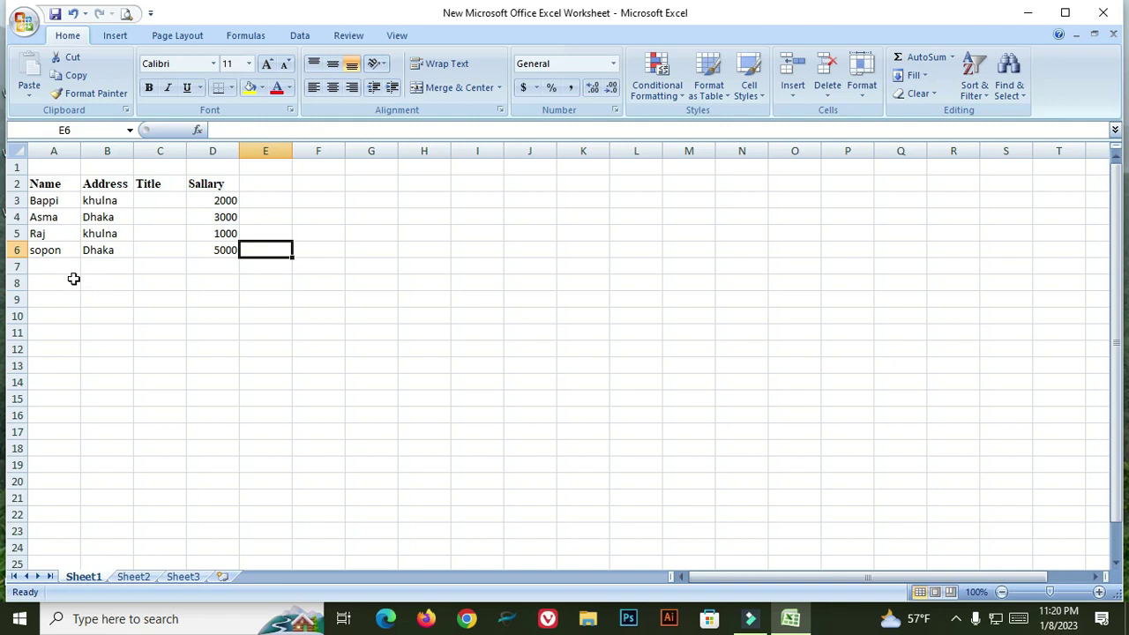
Enter the label Total in cell B7 below the Address column
click(125, 265)
text(Ti)
text(tal)
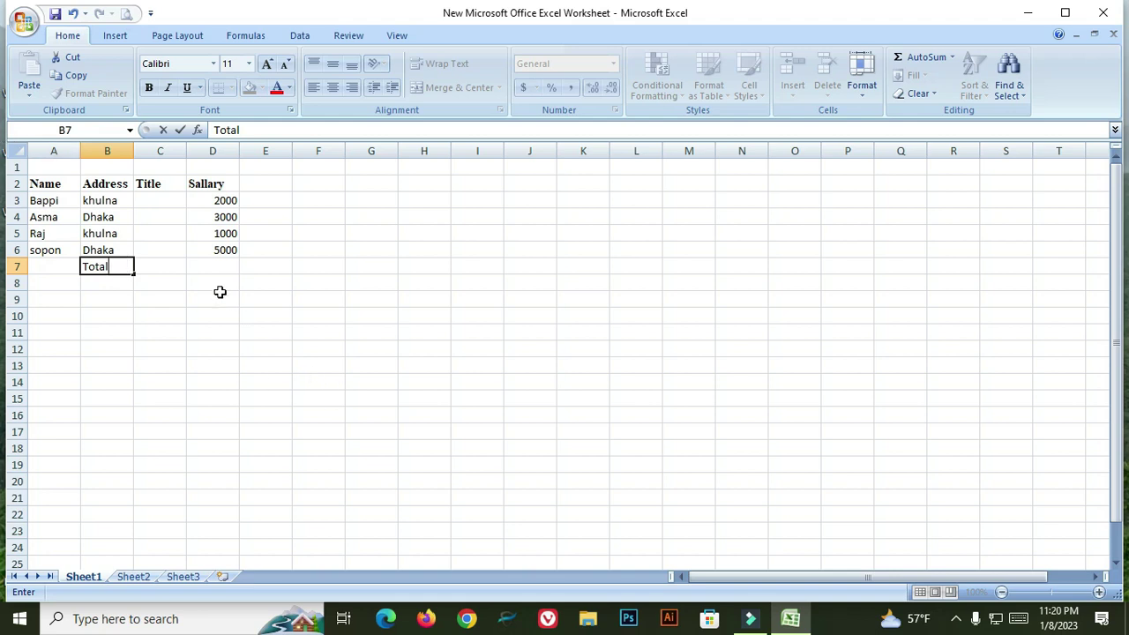
click(157, 270)
text(=)
key(Escape)
text(=)
click(232, 267)
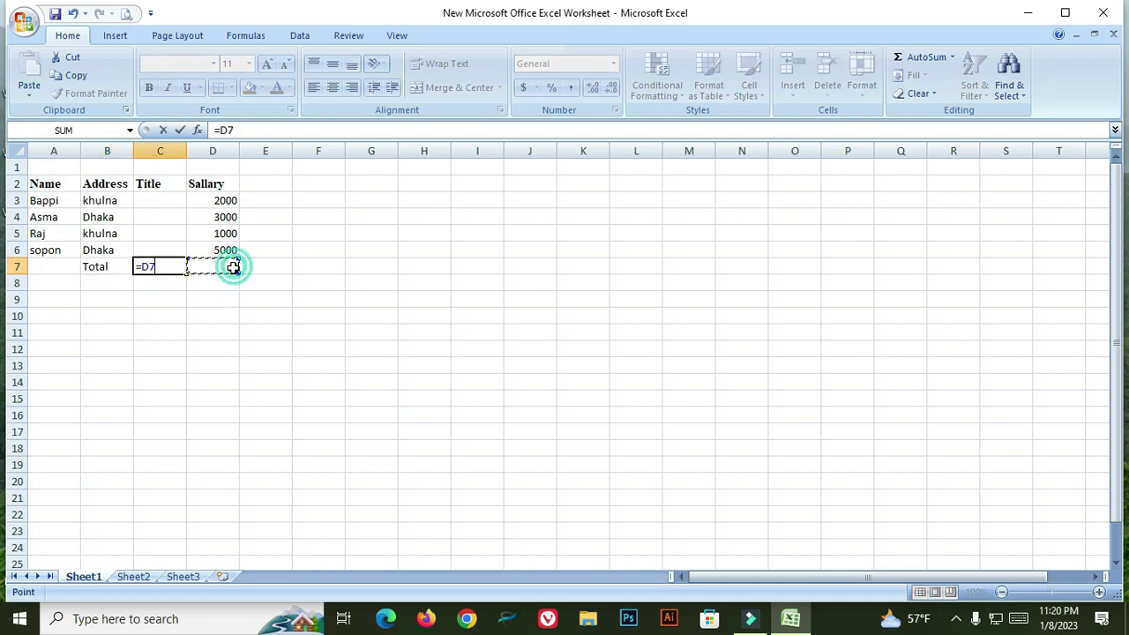
click(168, 266)
double_click(167, 266)
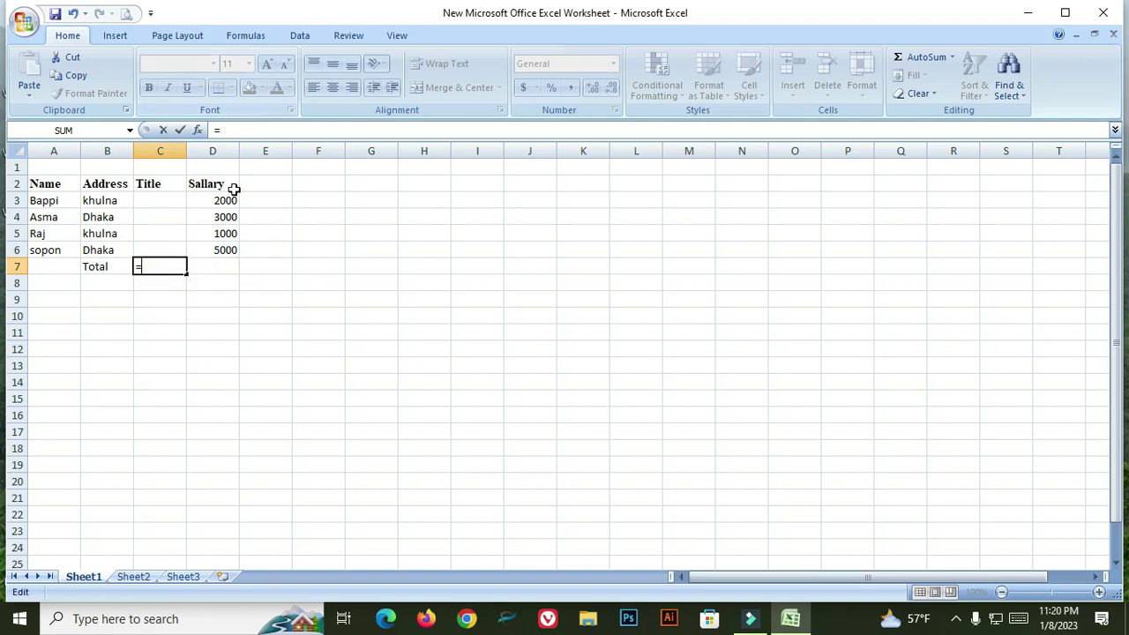
click(218, 268)
click(153, 265)
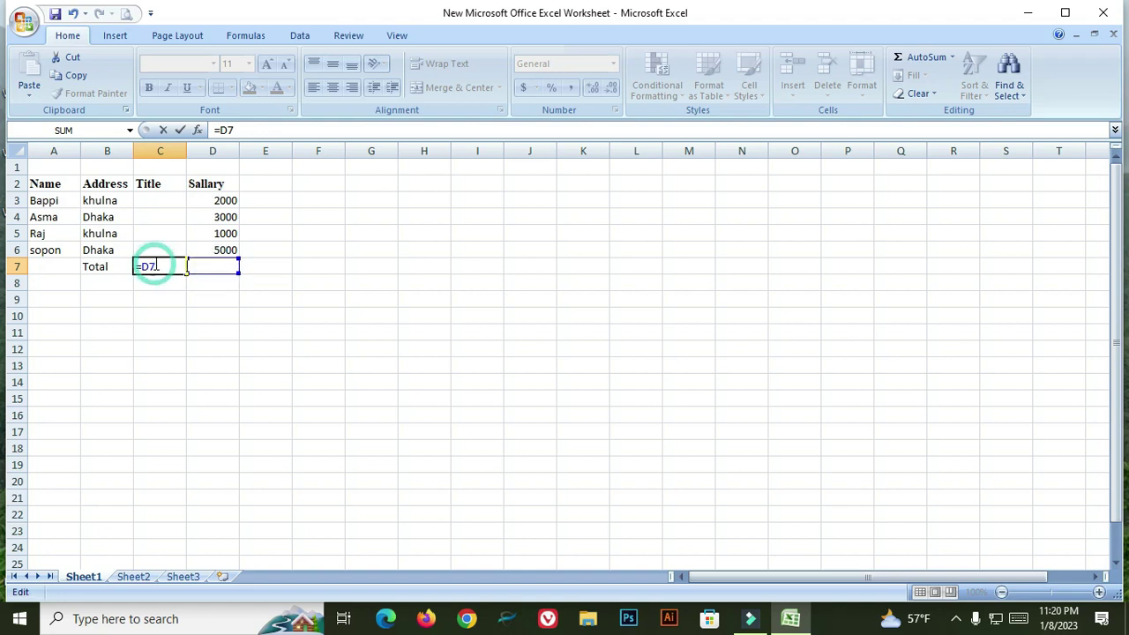
key(BackSpace)
key(BackSpace)
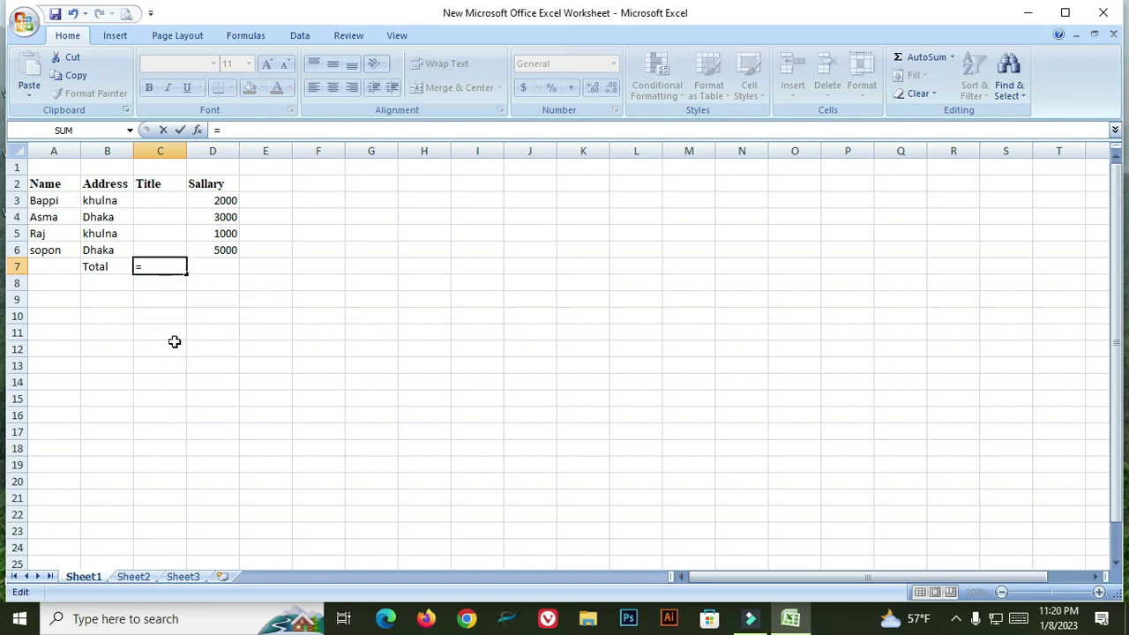
click(230, 129)
key(BackSpace)
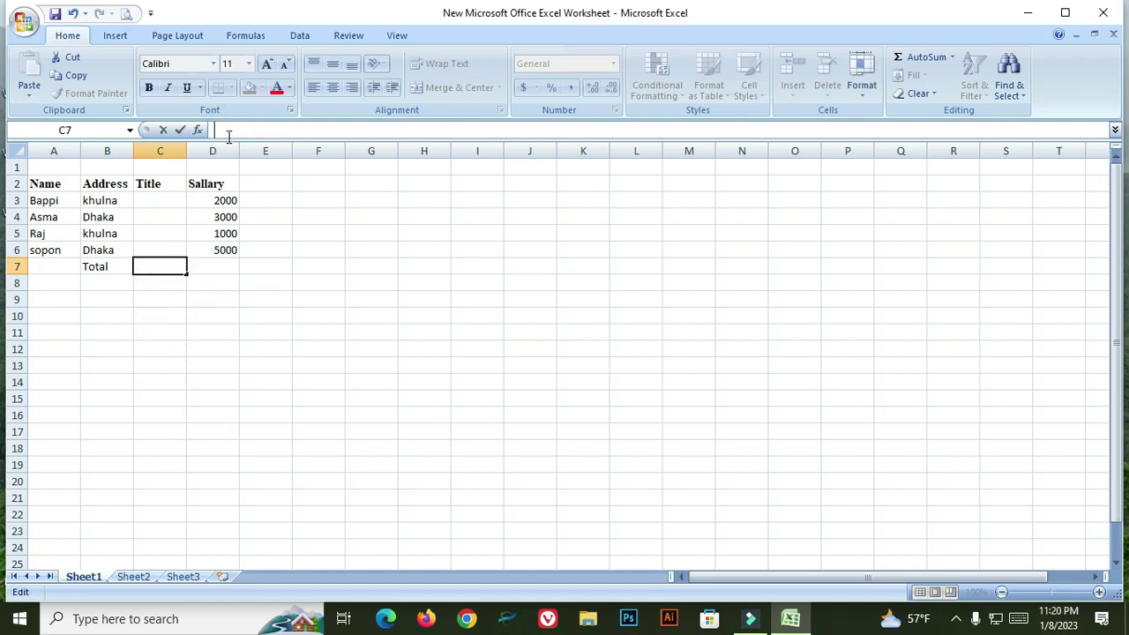
click(151, 361)
click(150, 267)
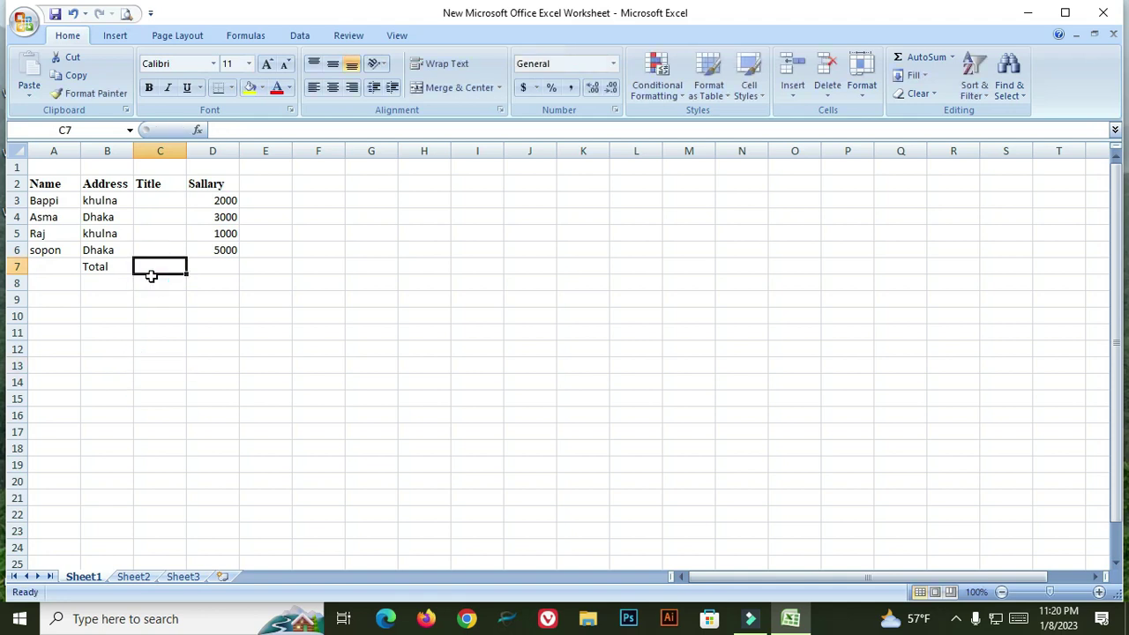
text(=)
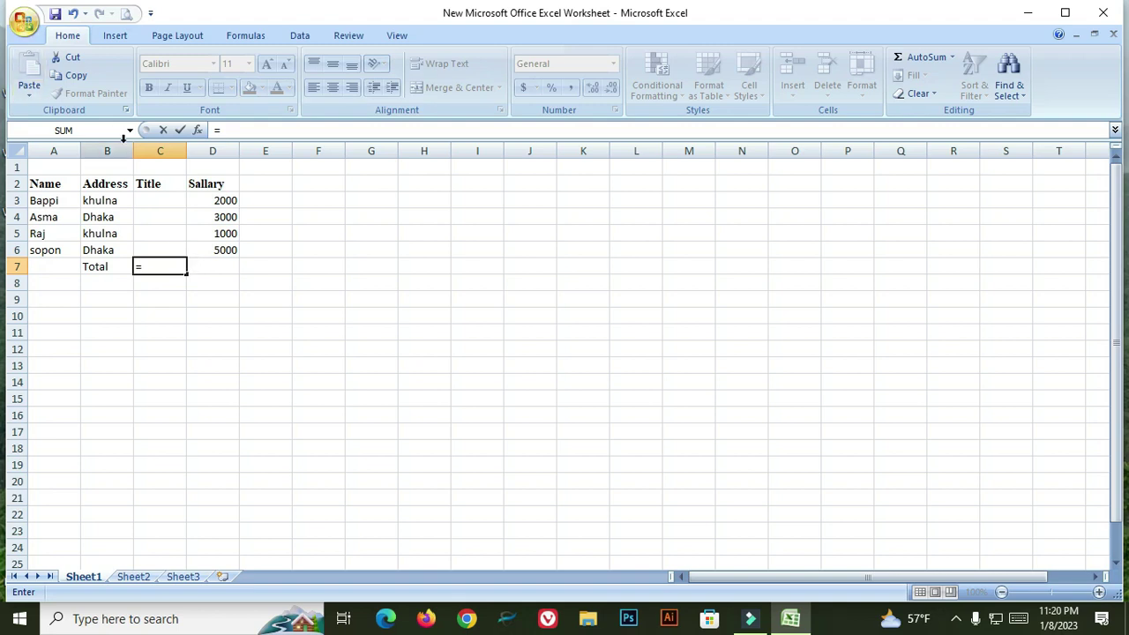
click(99, 266)
click(161, 204)
click(284, 202)
click(282, 300)
click(221, 300)
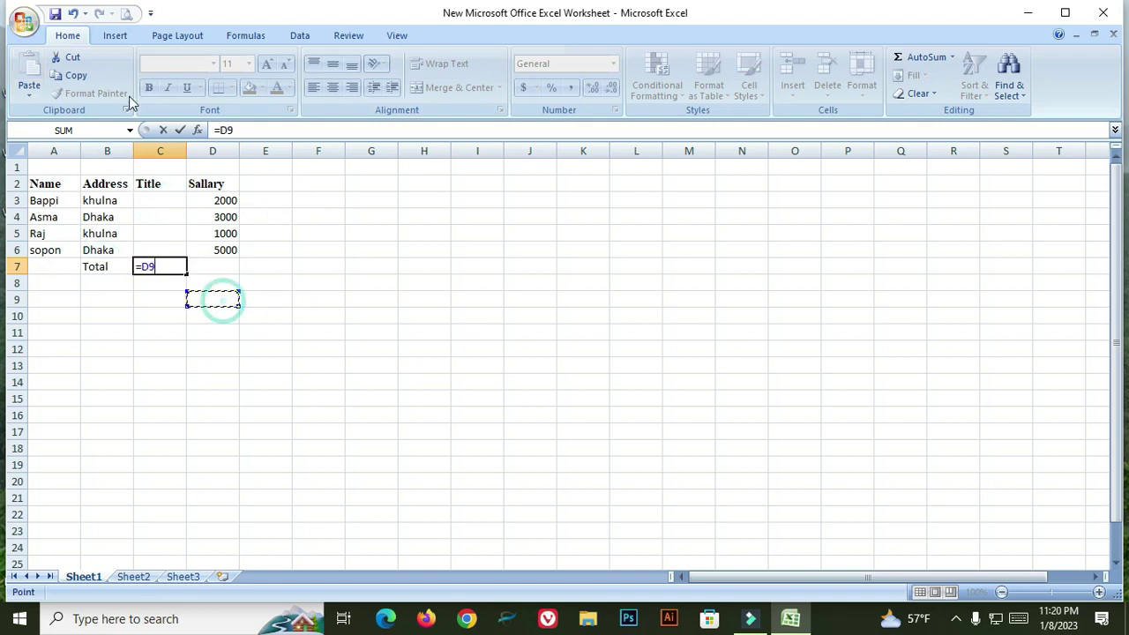
click(105, 183)
click(148, 282)
key(Return)
click(177, 266)
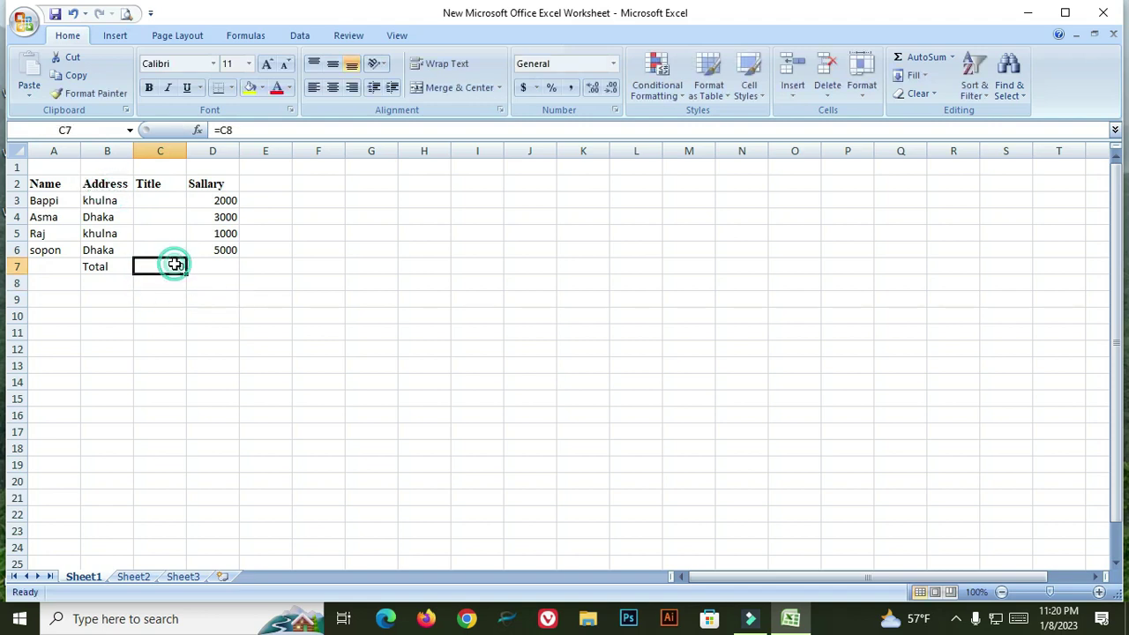
key(BackSpace)
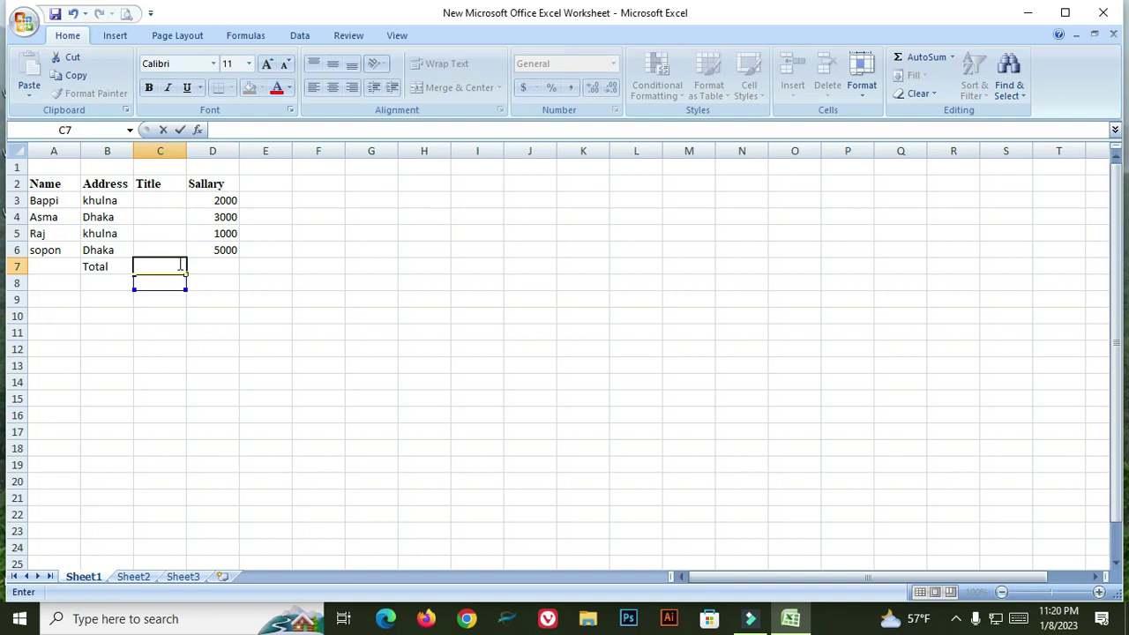
Enter a single equals sign as the content of cell C7, beside the Total label
text(=)
key(Return)
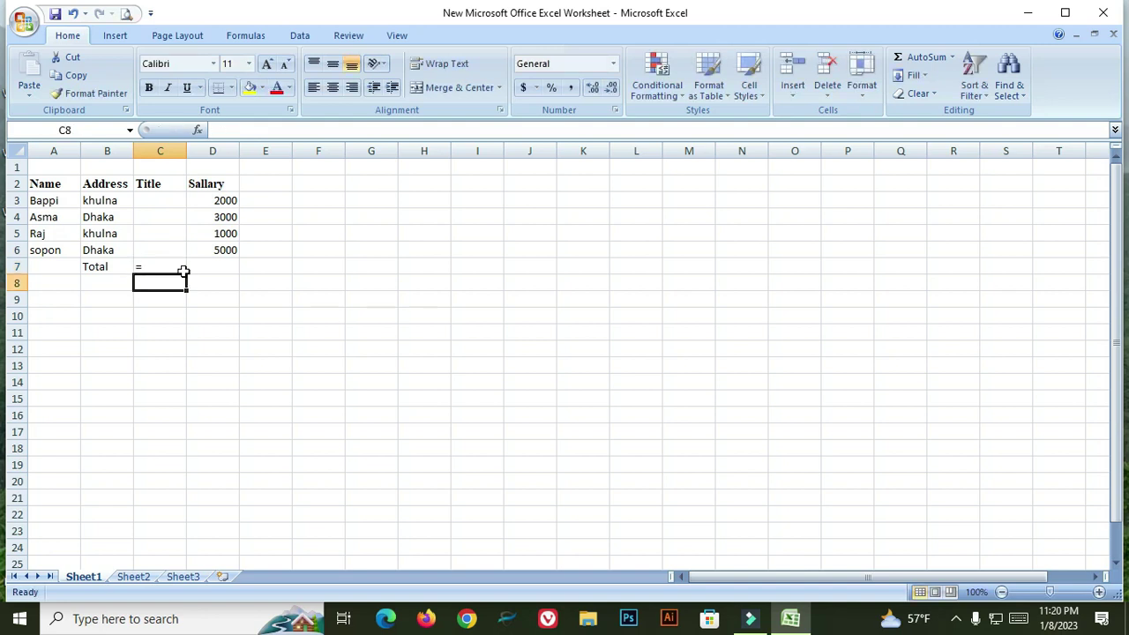
click(174, 266)
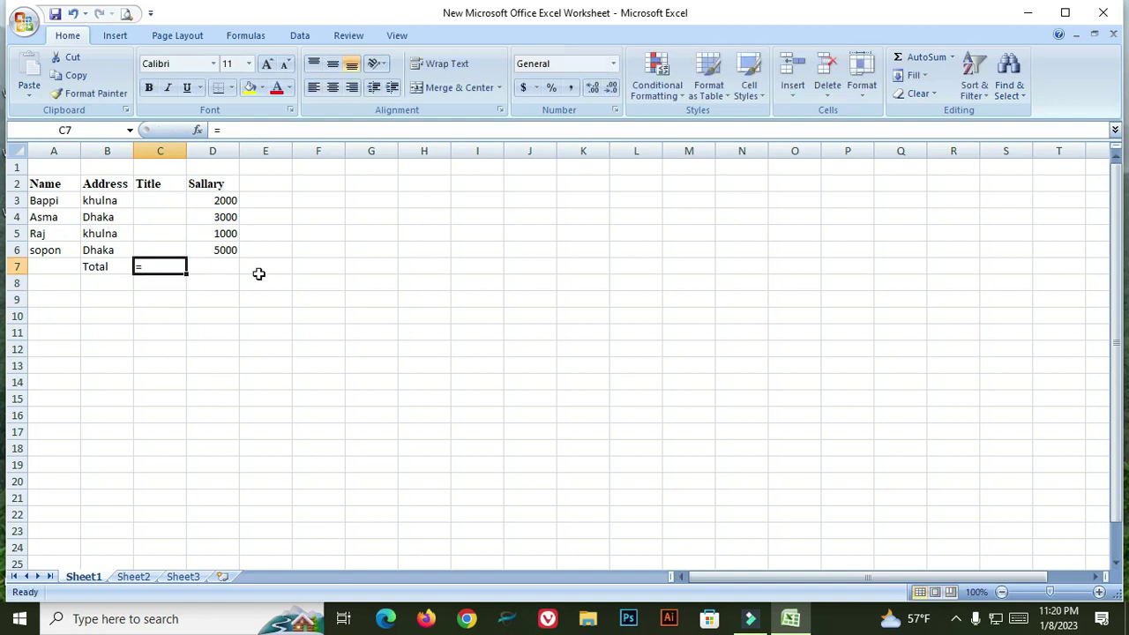
click(201, 265)
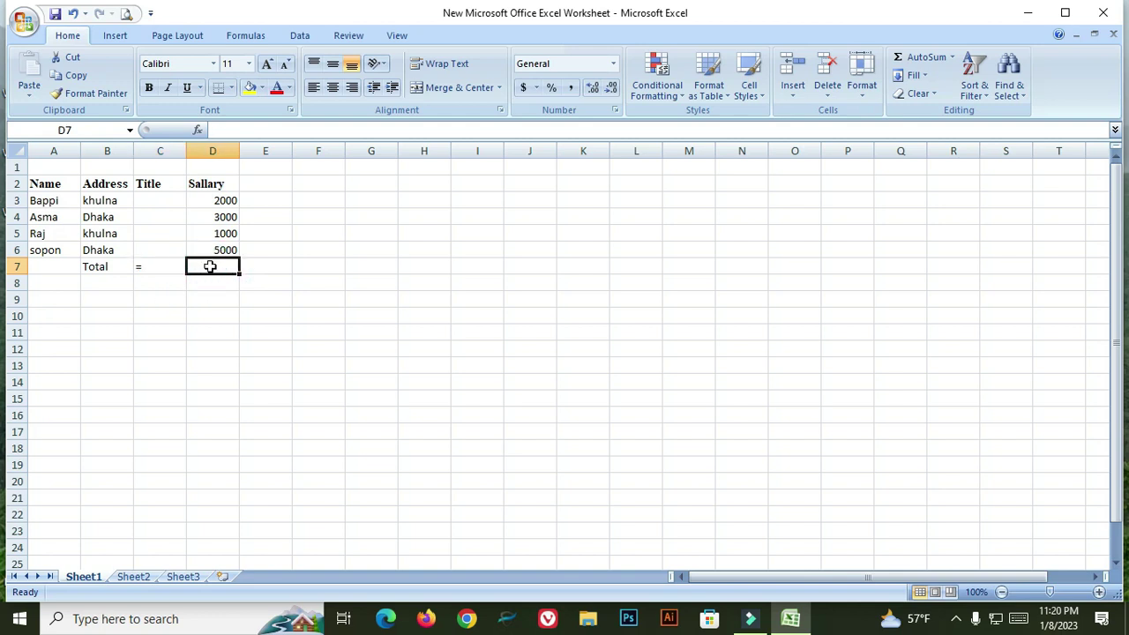
text(=)
drag(346, 311, 336, 311)
click(232, 293)
click(197, 388)
click(330, 314)
click(341, 266)
click(167, 325)
click(215, 283)
key(BackSpace)
key(BackSpace)
key(Return)
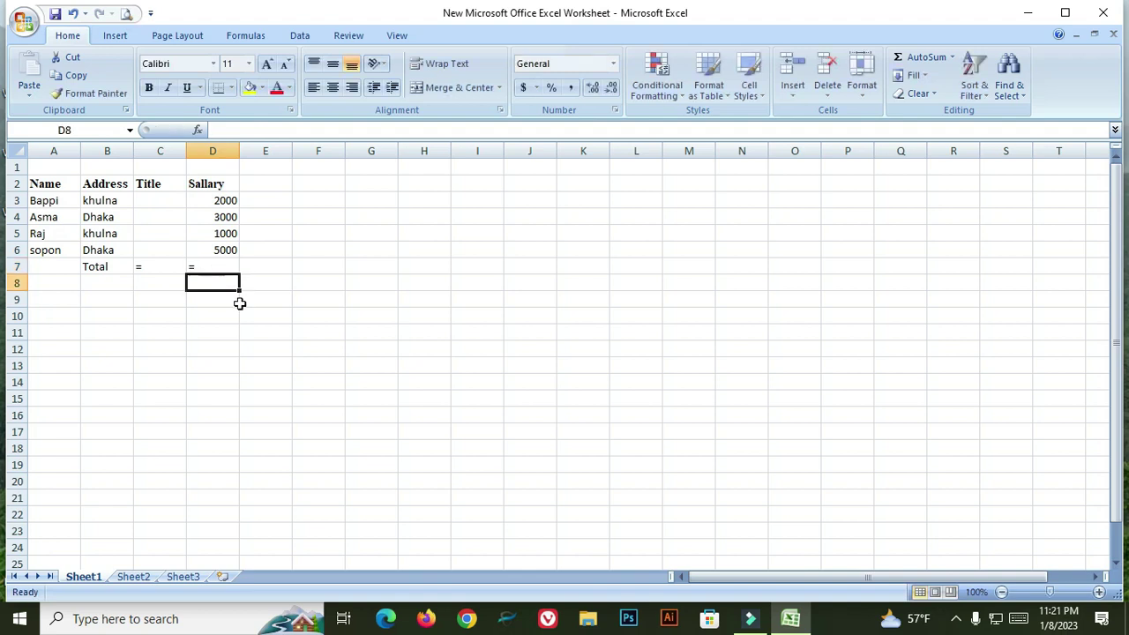
drag(244, 277, 202, 268)
click(590, 351)
click(222, 268)
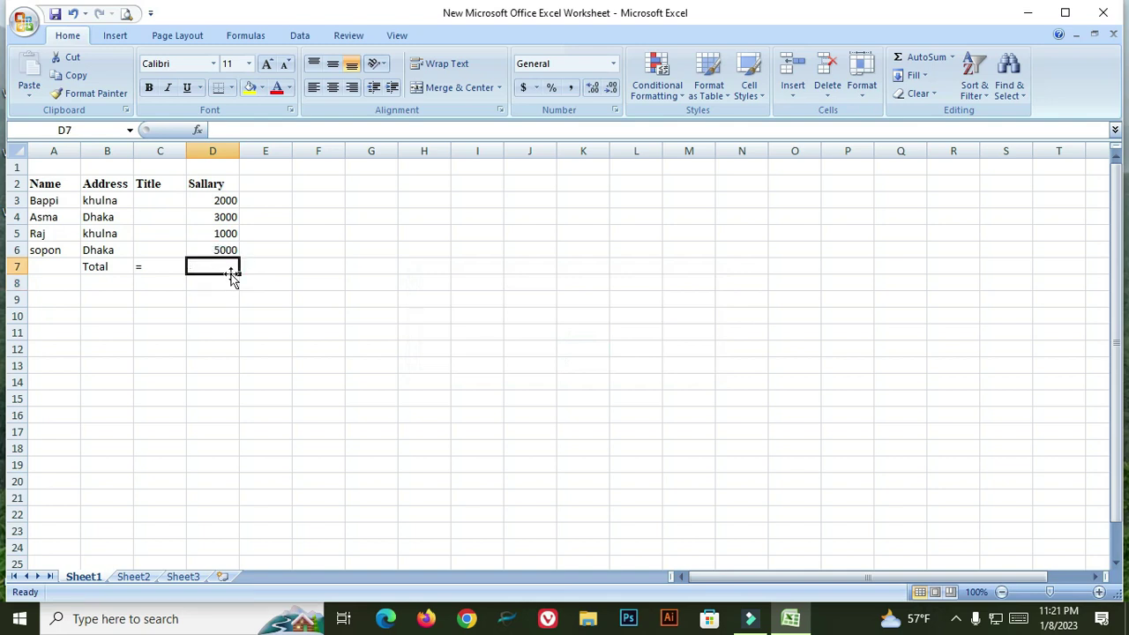
Enter the formula =D3+D4+D5+D6 in cell D7 to total the four salaries
double_click(220, 265)
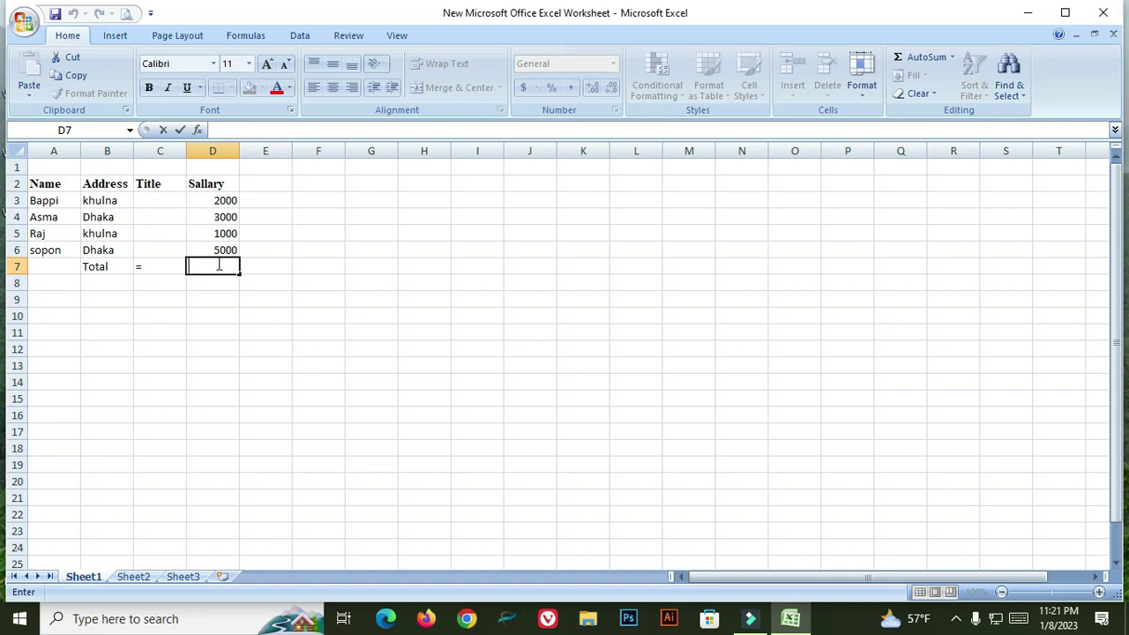
text(=)
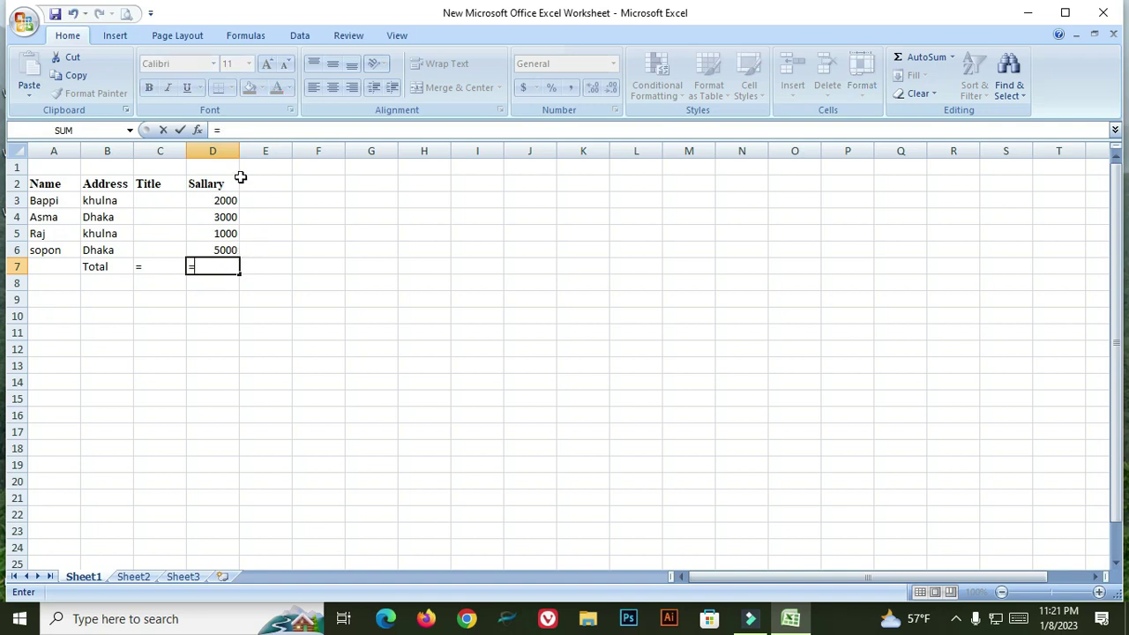
click(242, 131)
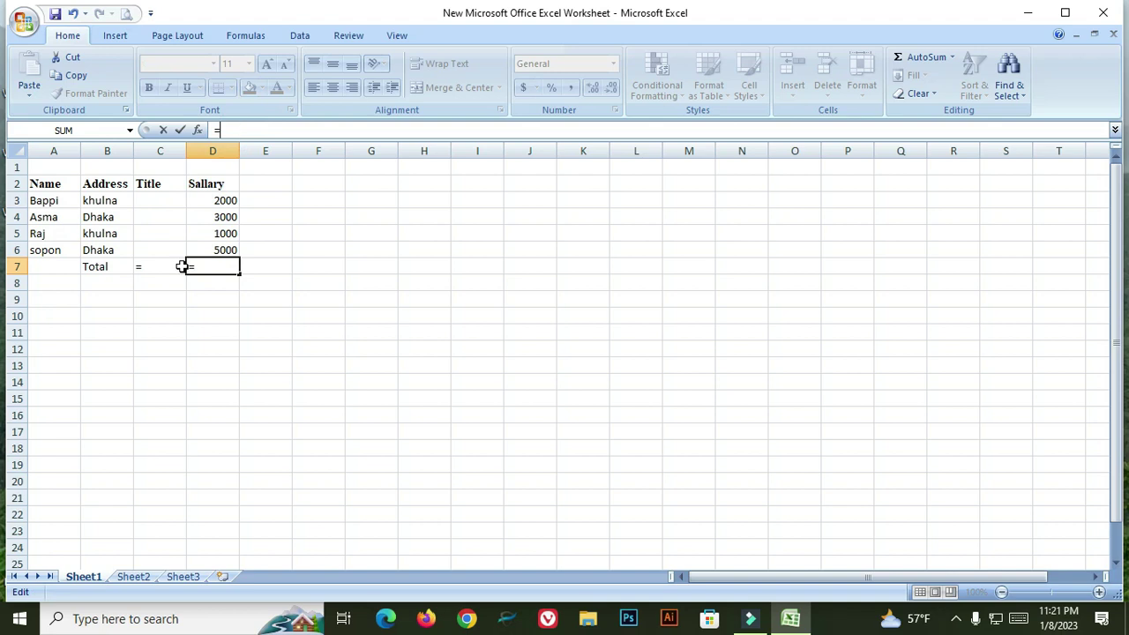
click(221, 200)
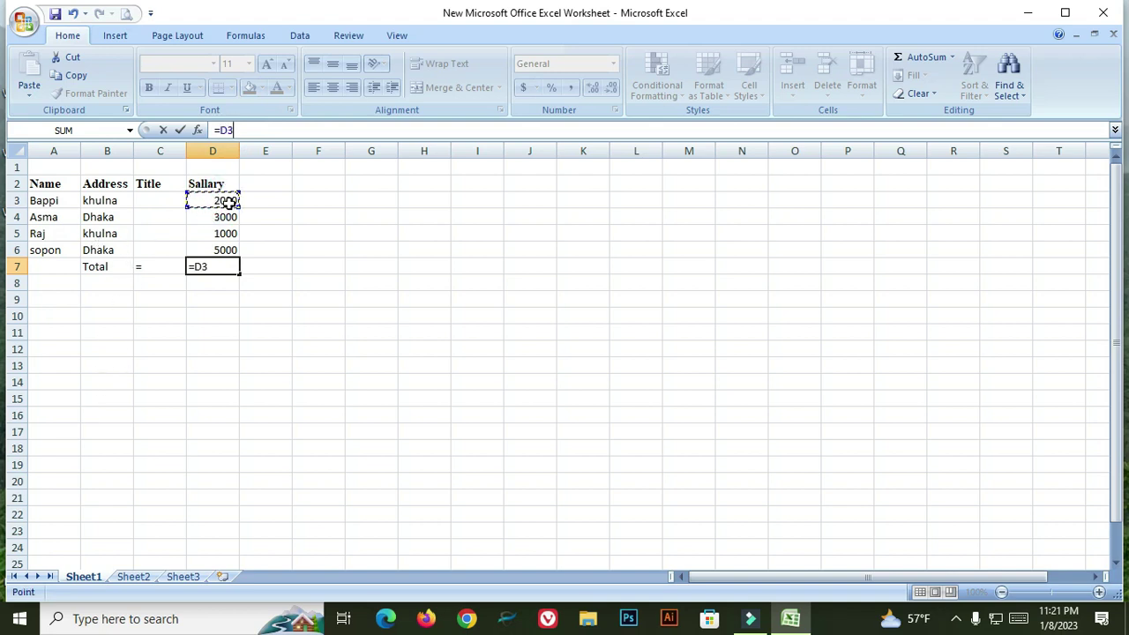
text(+)
click(232, 217)
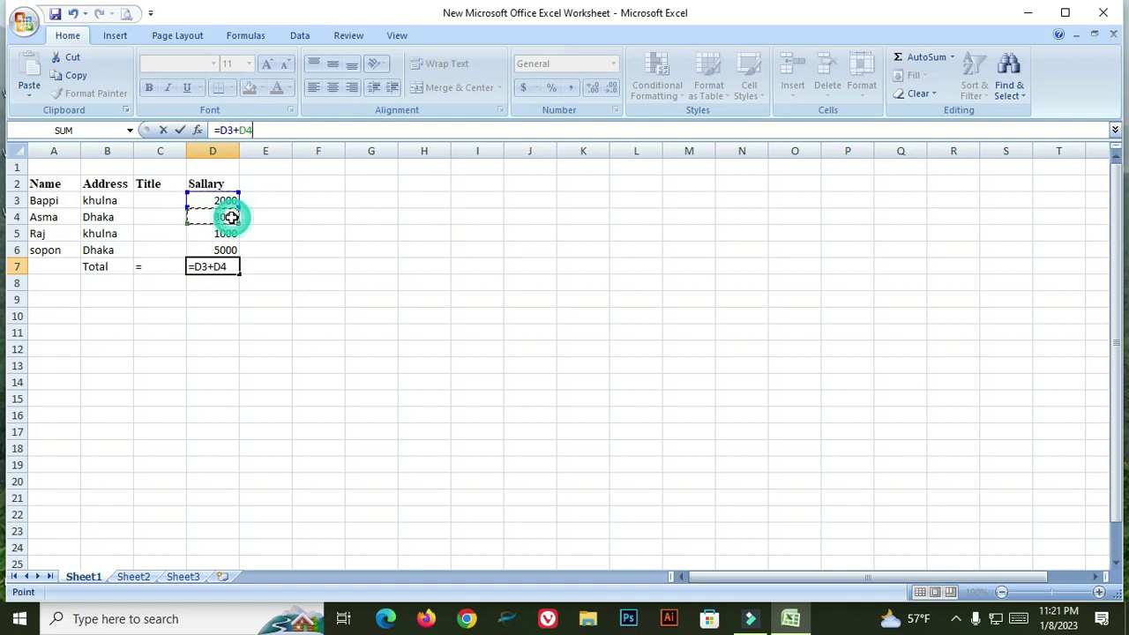
text(+)
click(228, 233)
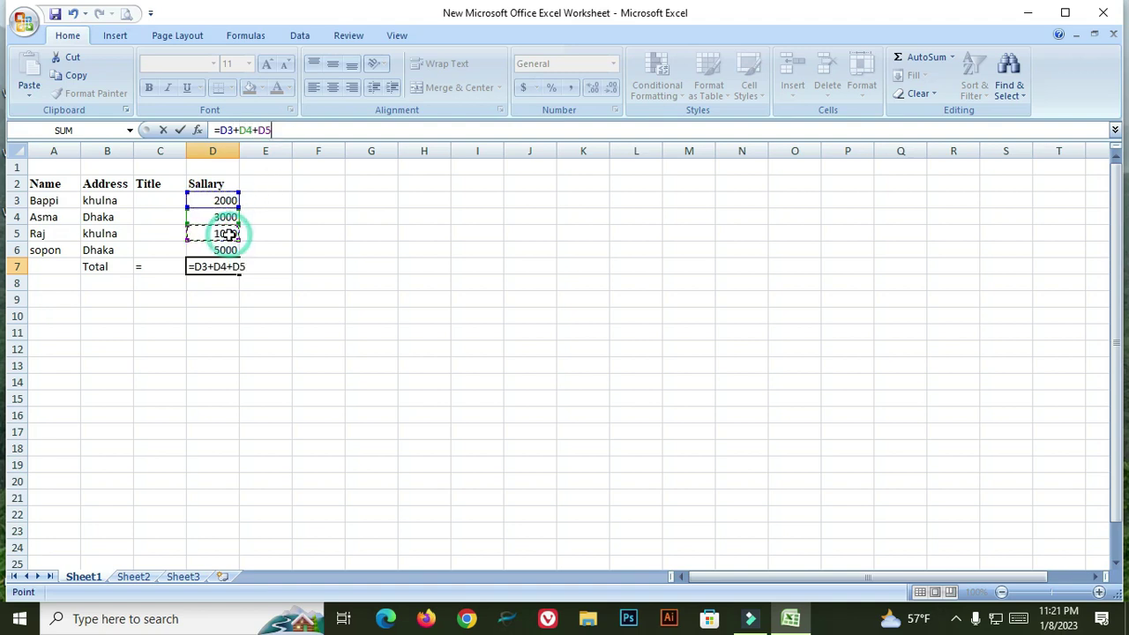
text(+)
click(228, 251)
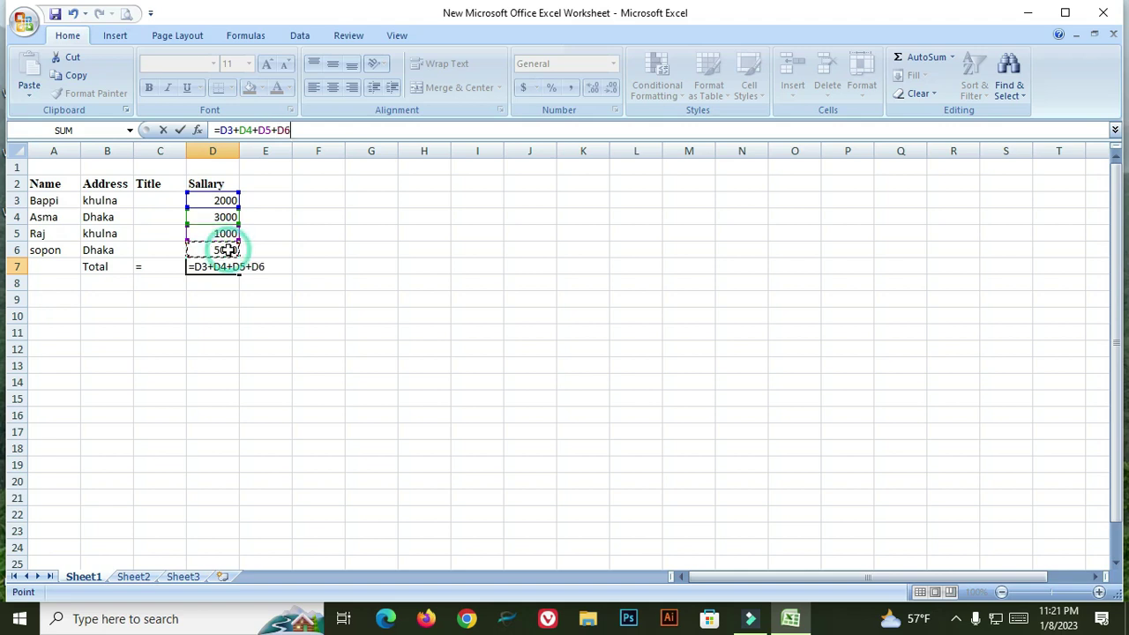
key(Return)
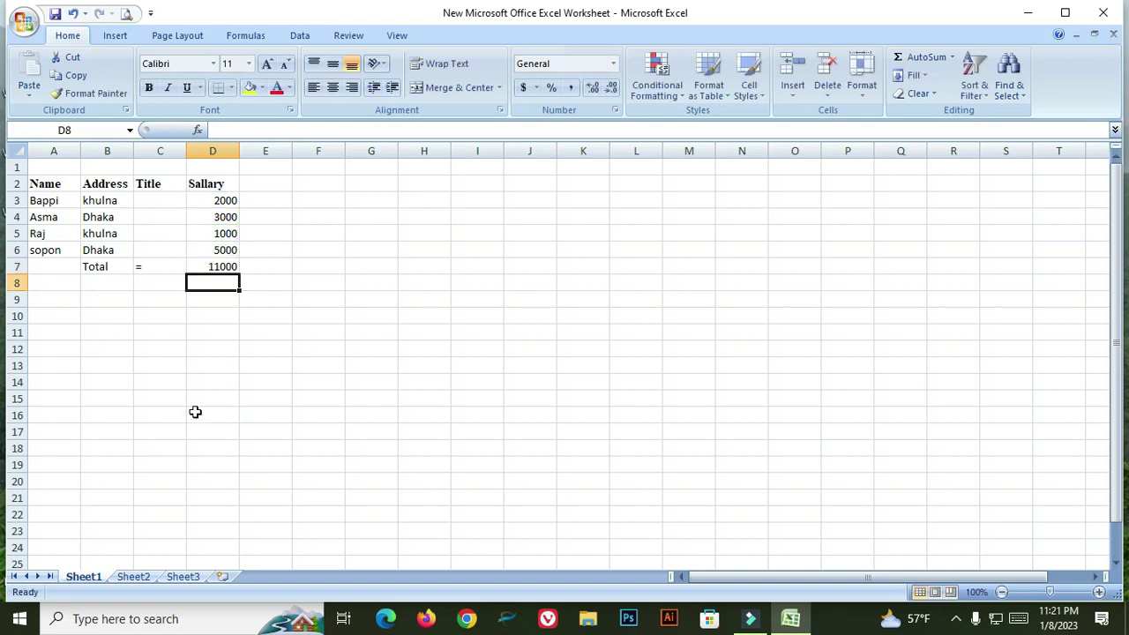
Wrap the total formula in cell D7 in a SUM function, making it =SUM(D3+D4+D5+D6)
click(221, 217)
click(226, 267)
click(224, 283)
click(226, 266)
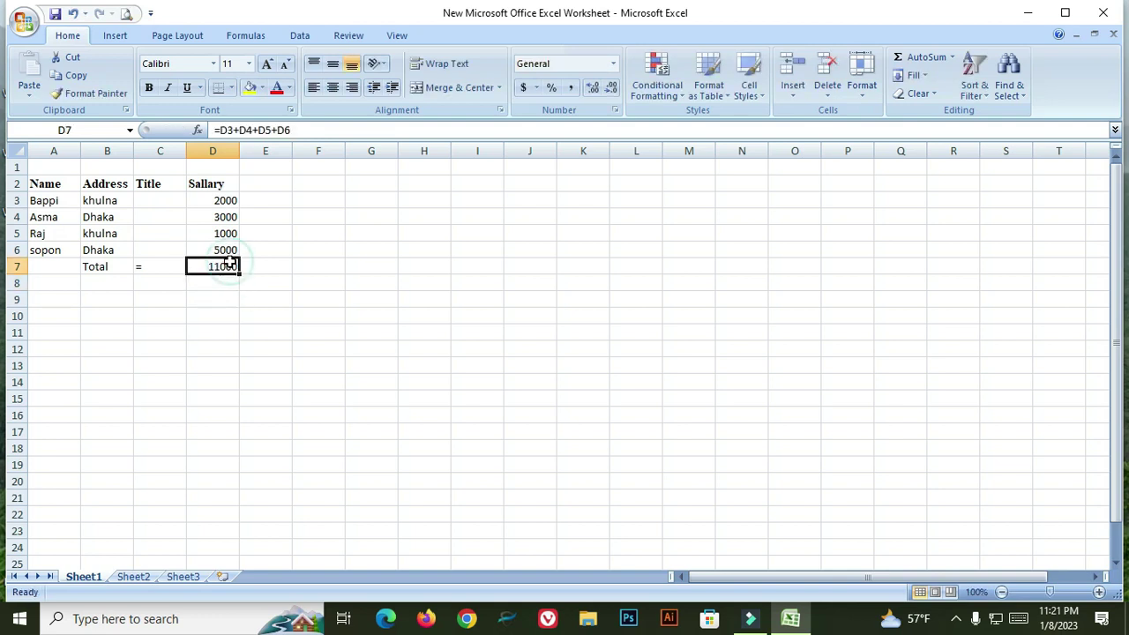
double_click(225, 129)
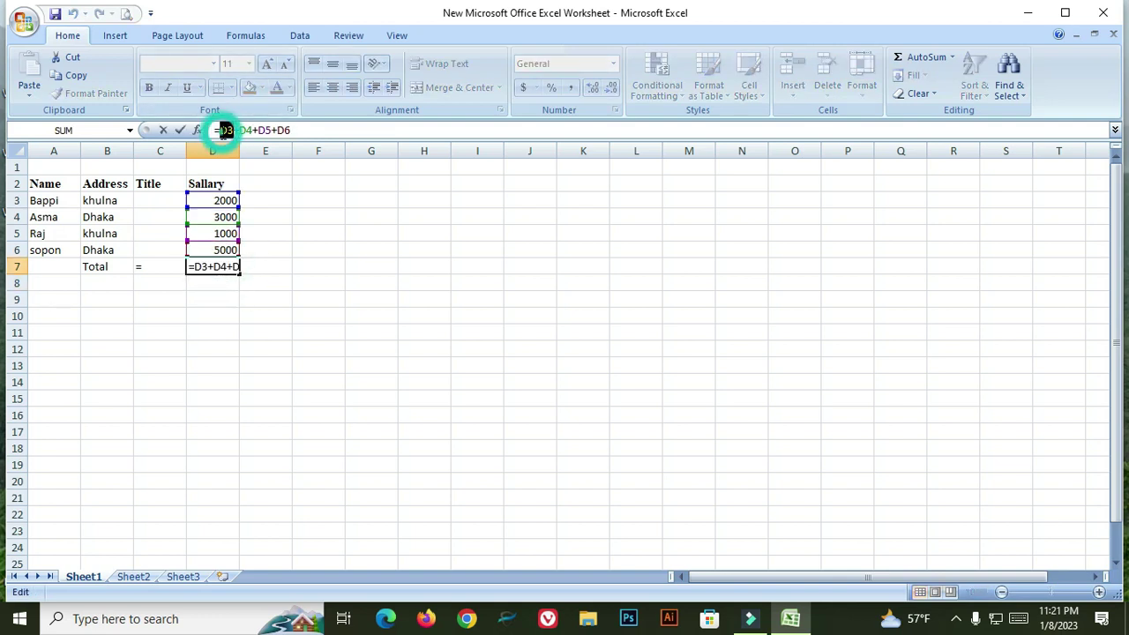
click(222, 130)
text(sum)
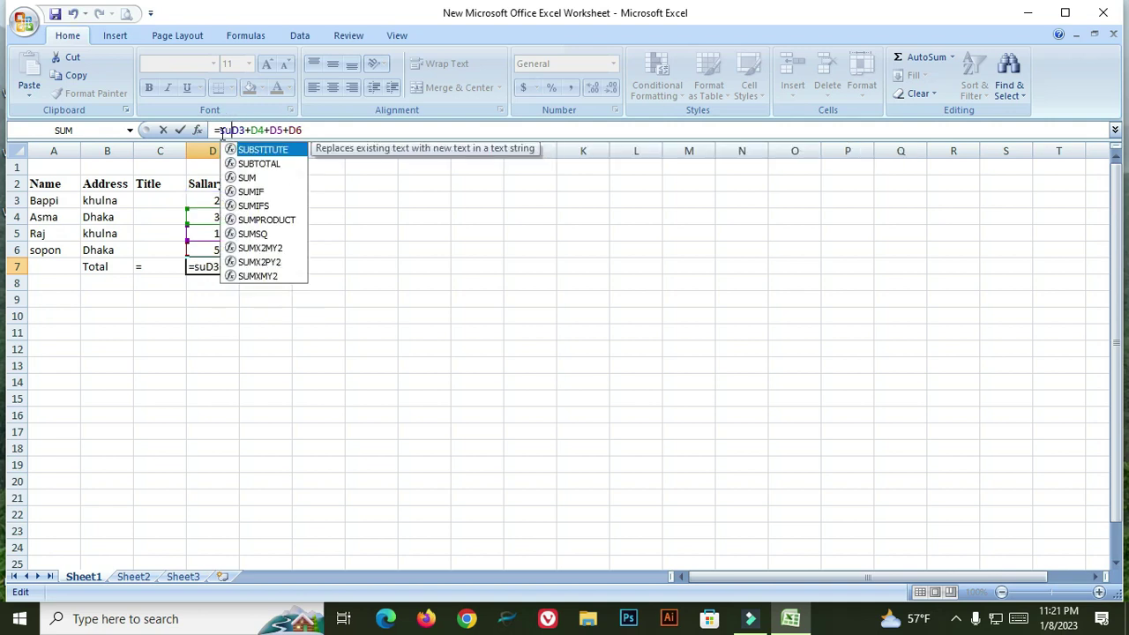
text(()
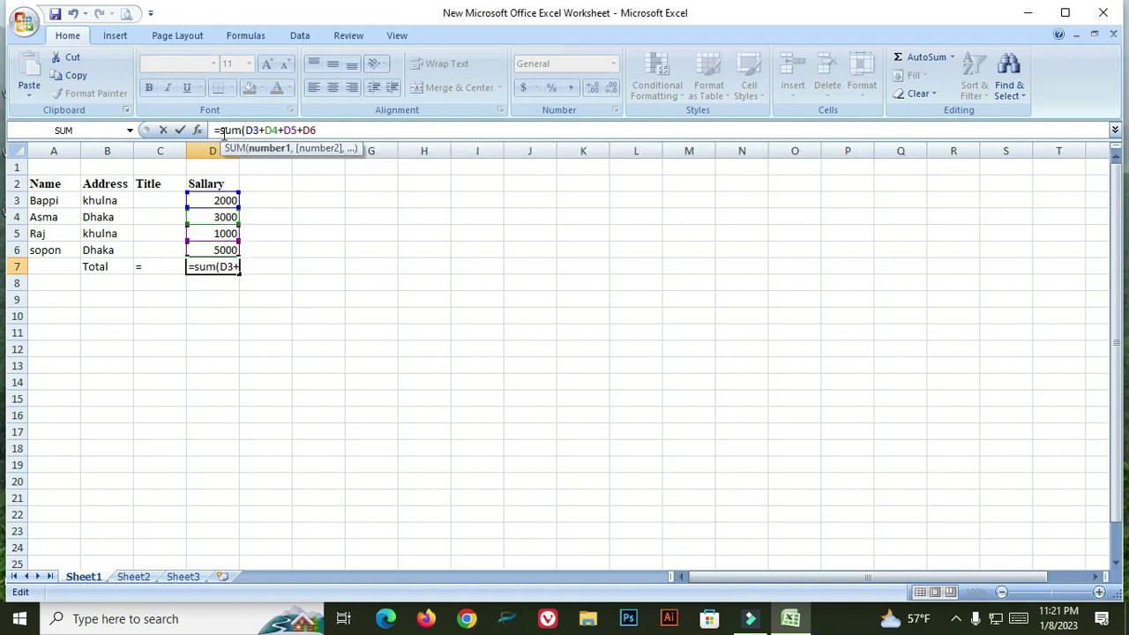
click(336, 131)
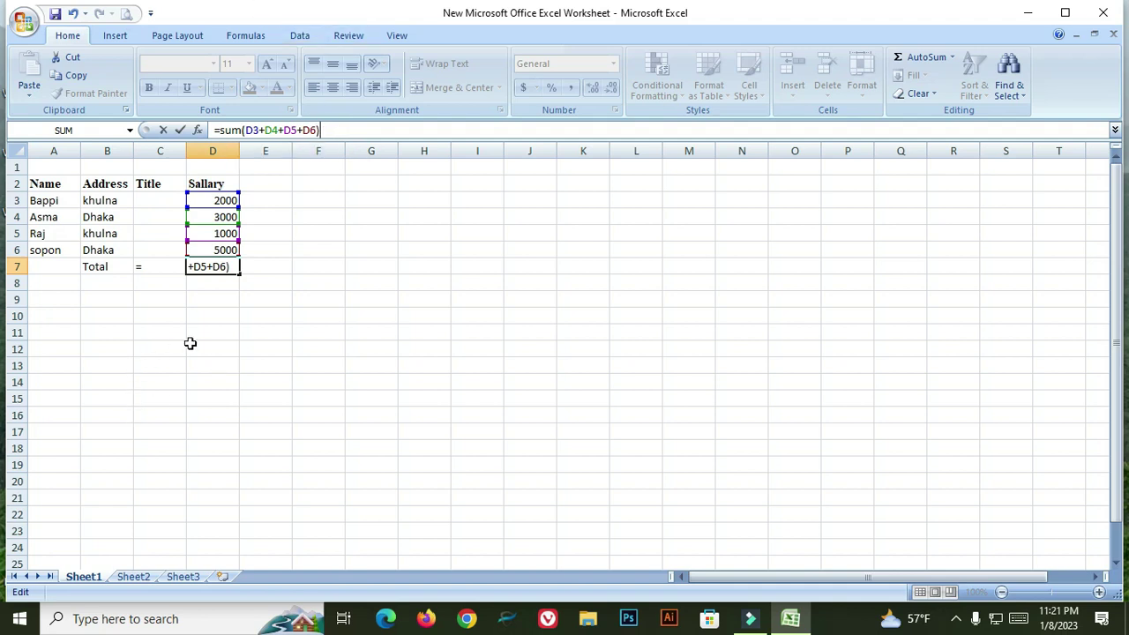
text())
key(Return)
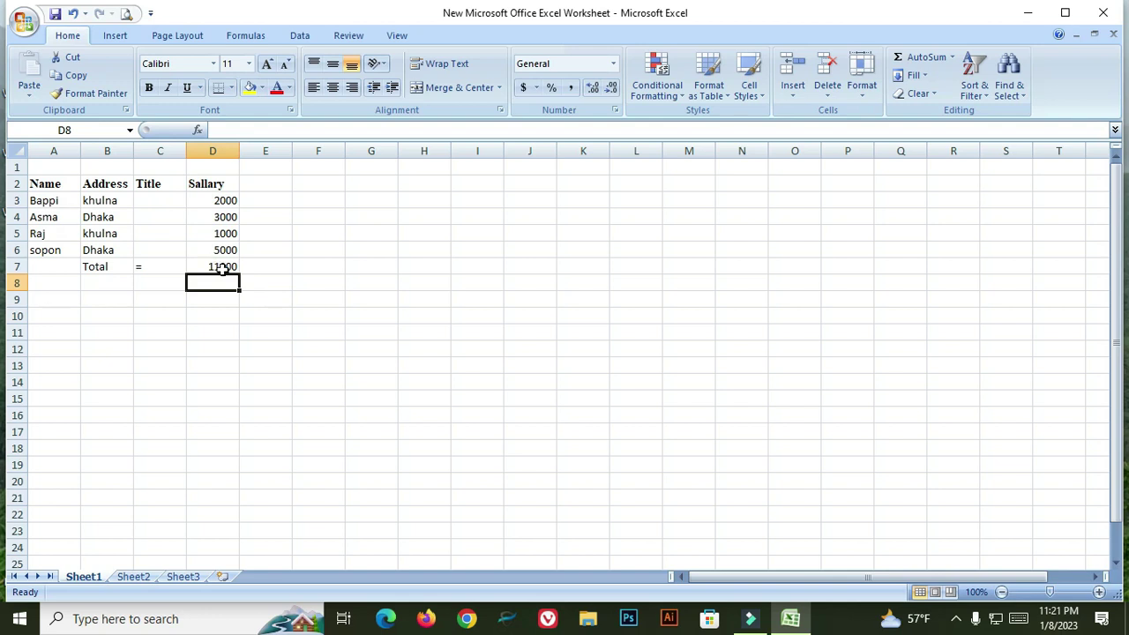
Remove the function name SUM from the formula in cell D7, leaving =(D3+D4+D5+D6)
click(223, 270)
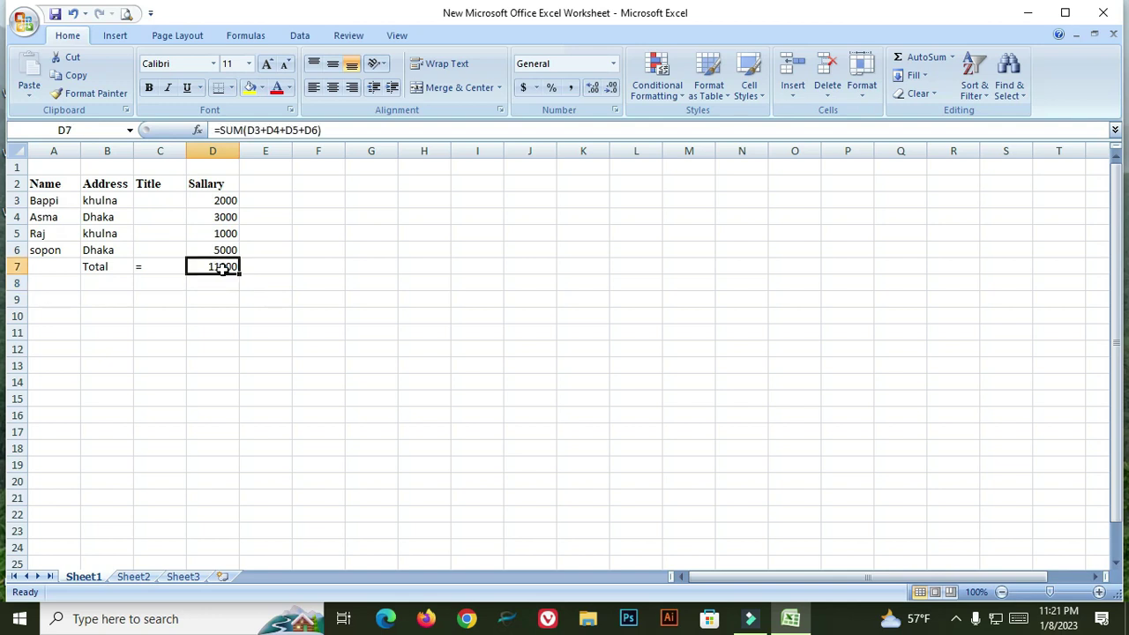
click(235, 132)
key(Home)
key(Delete)
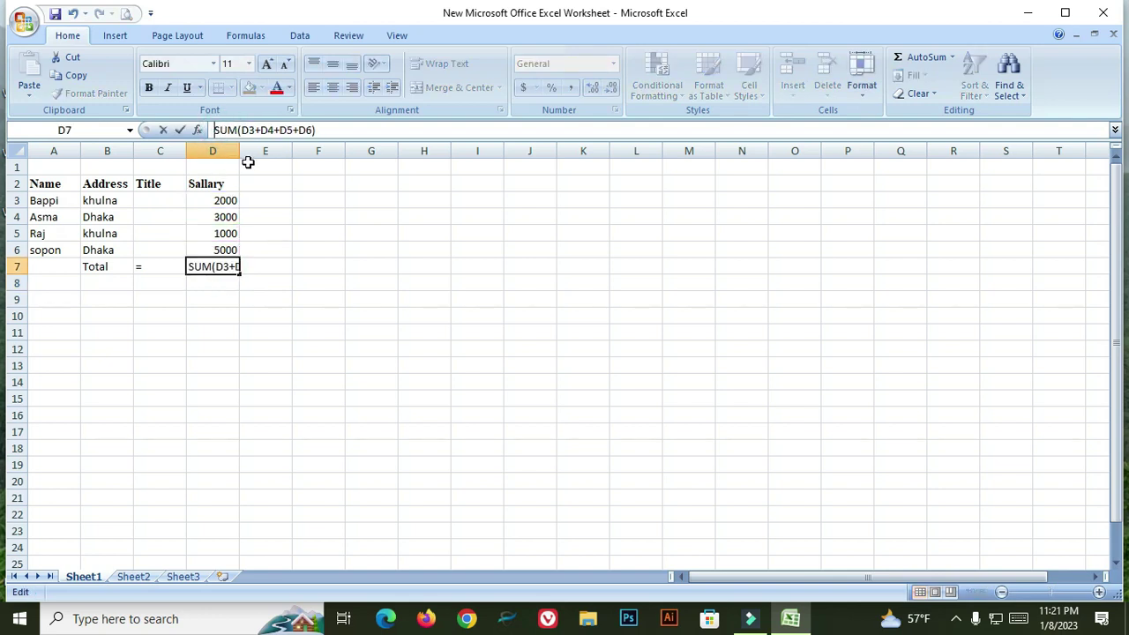
text(=)
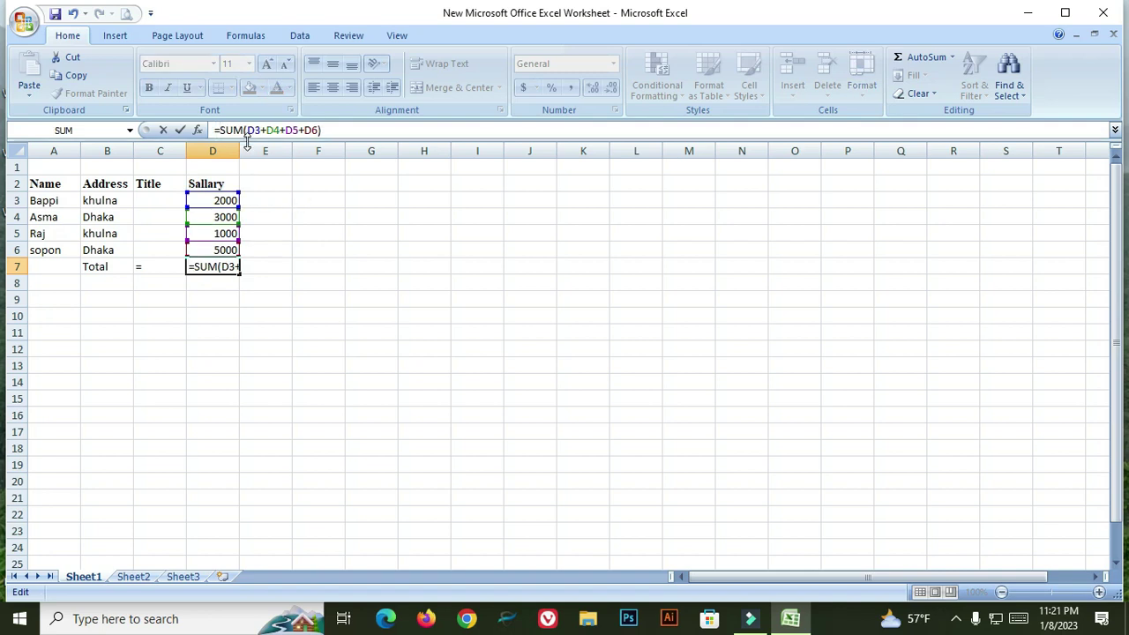
key(Delete)
key(Delete)
key(Delete)
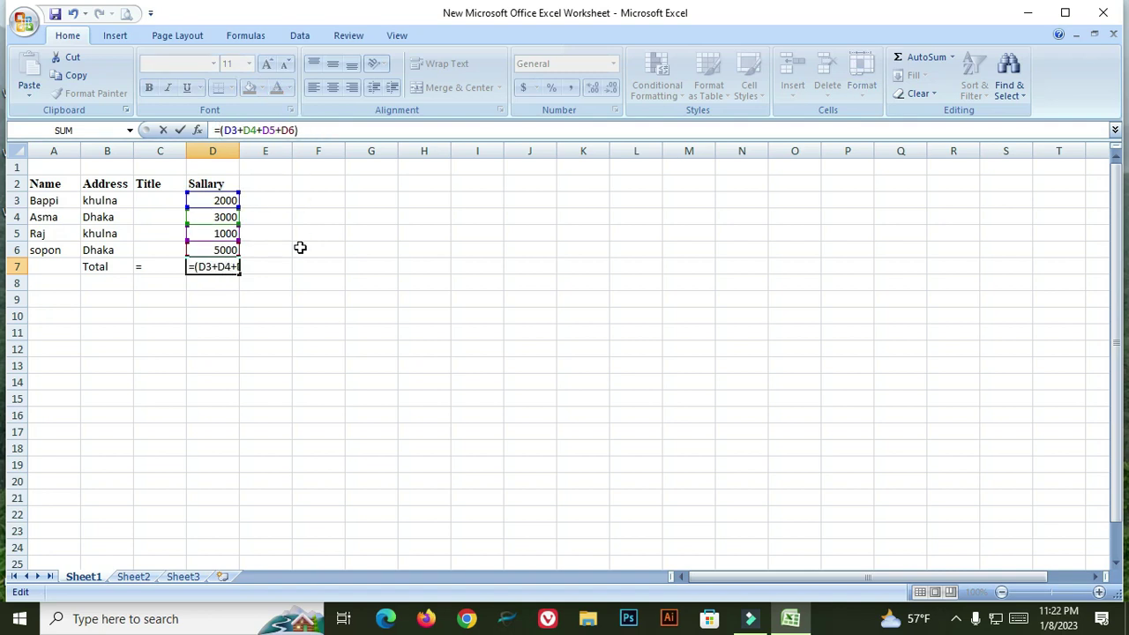
key(Return)
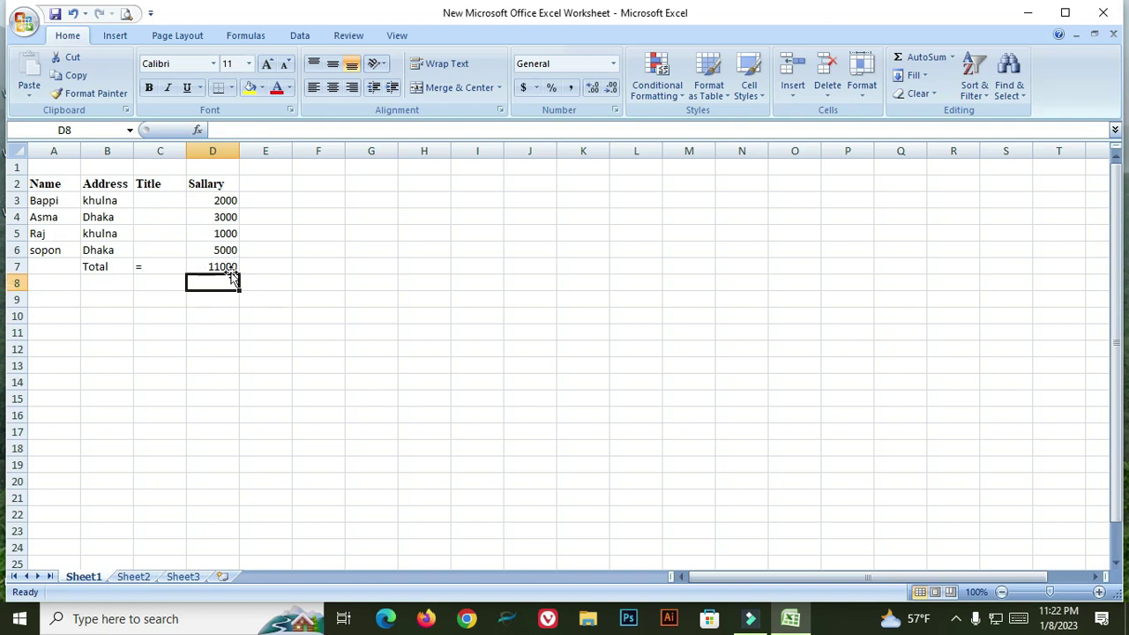
click(100, 283)
click(217, 283)
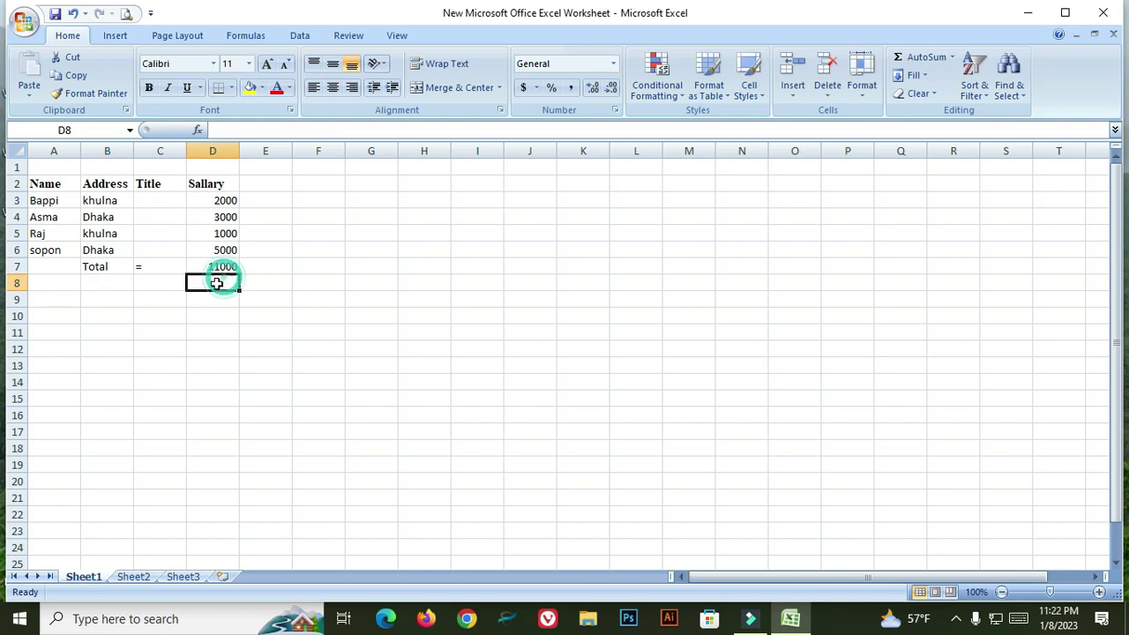
click(68, 283)
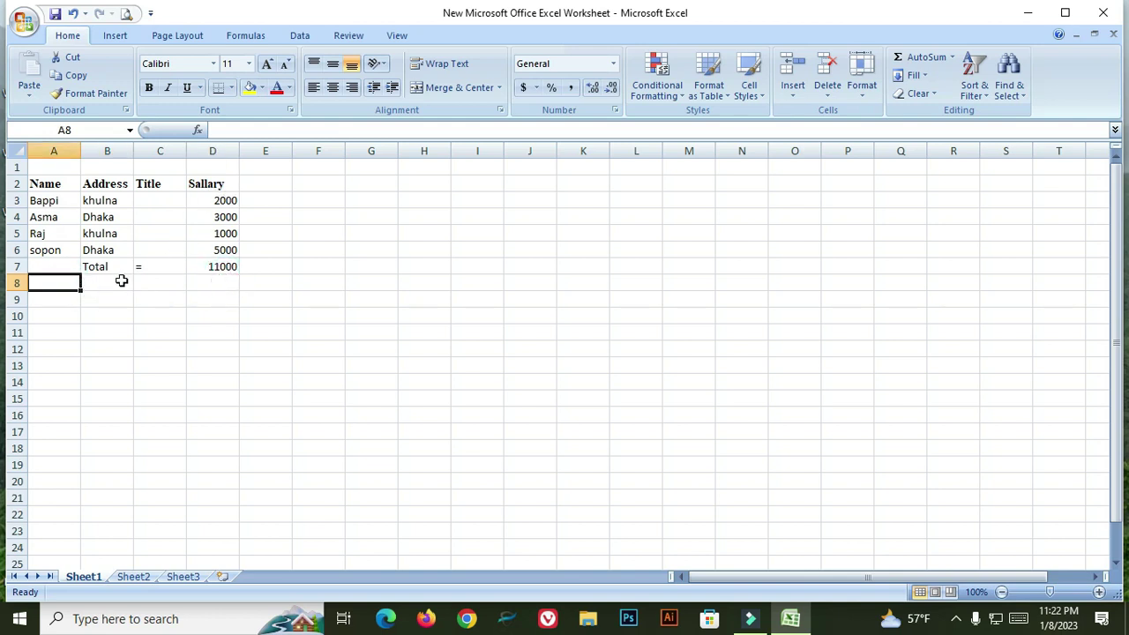
click(97, 283)
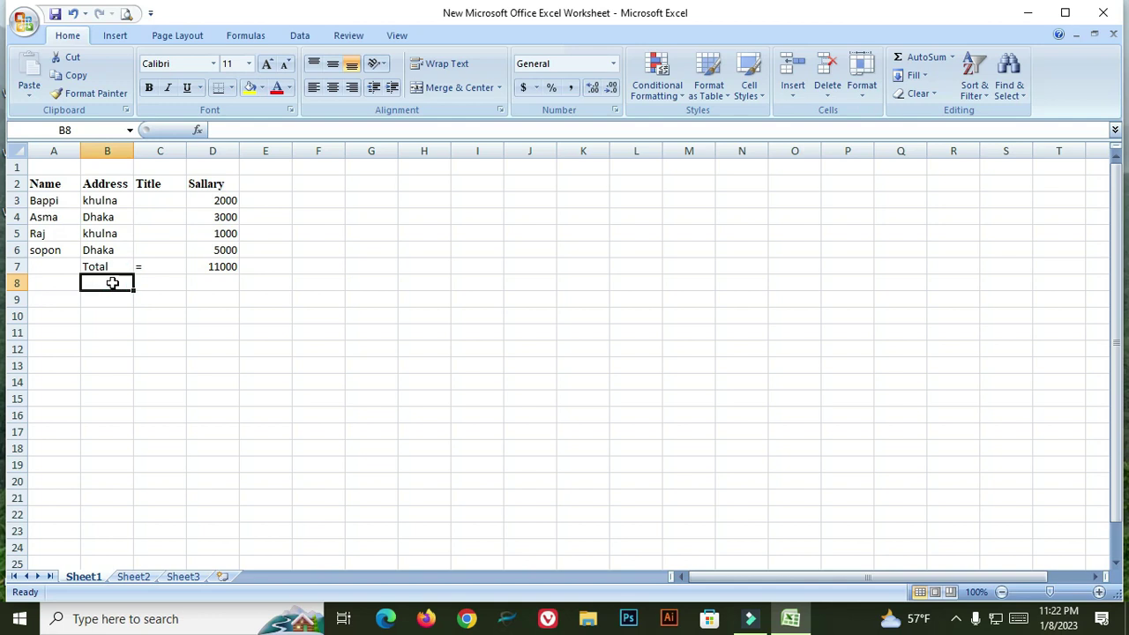
click(242, 283)
click(220, 283)
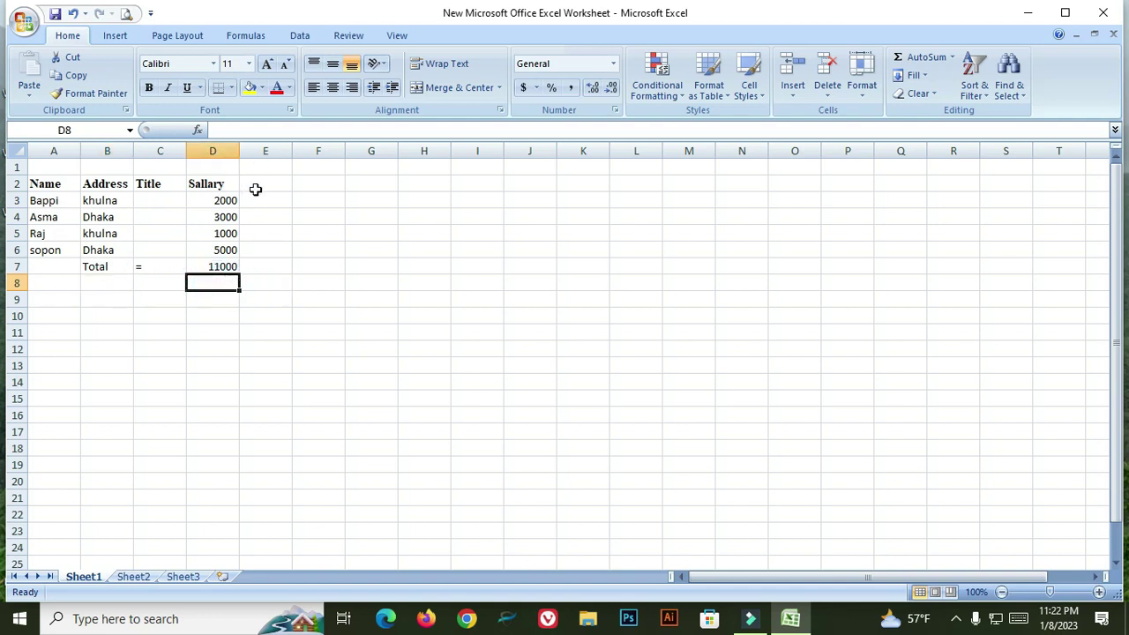
Enter the column heading Cost in cell E2 beside the Sallary heading
click(257, 227)
click(265, 180)
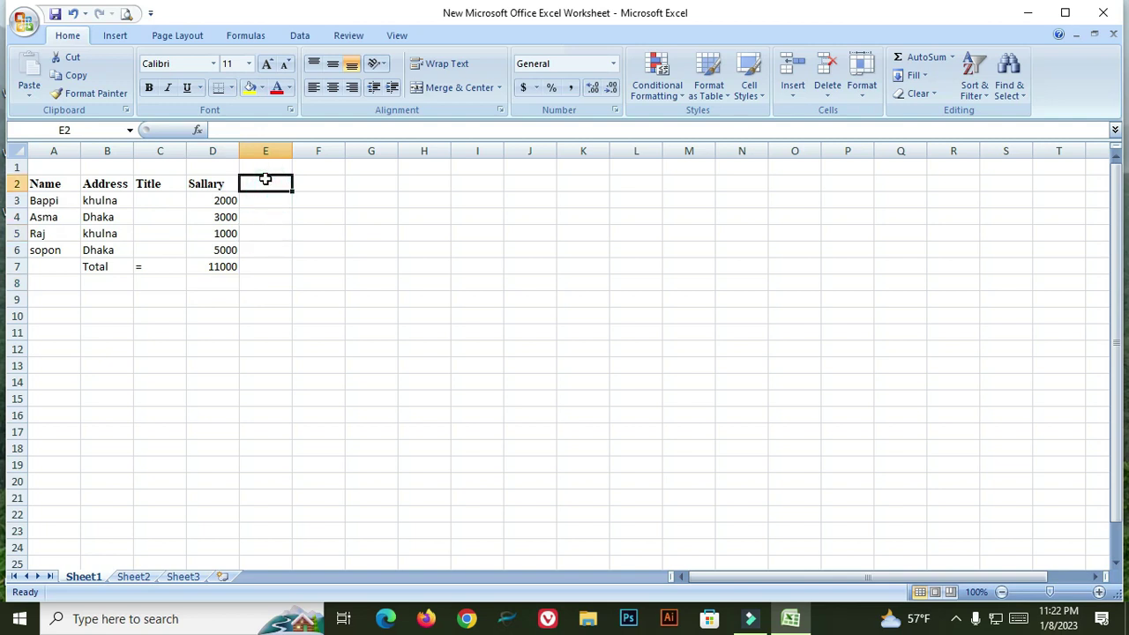
text(Co)
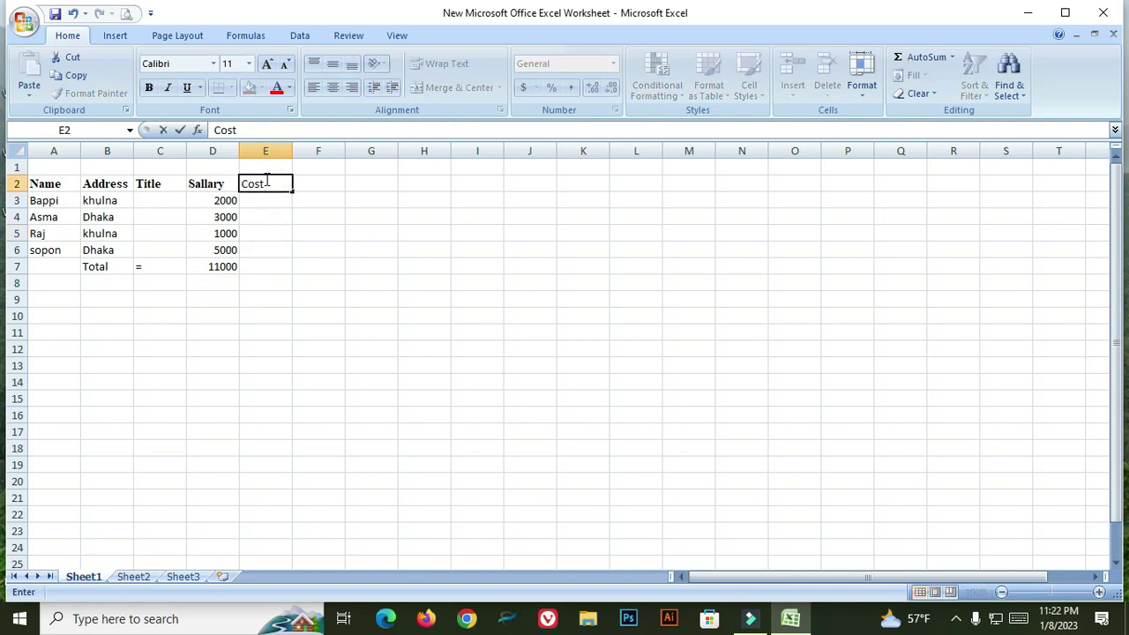
text(st)
click(285, 239)
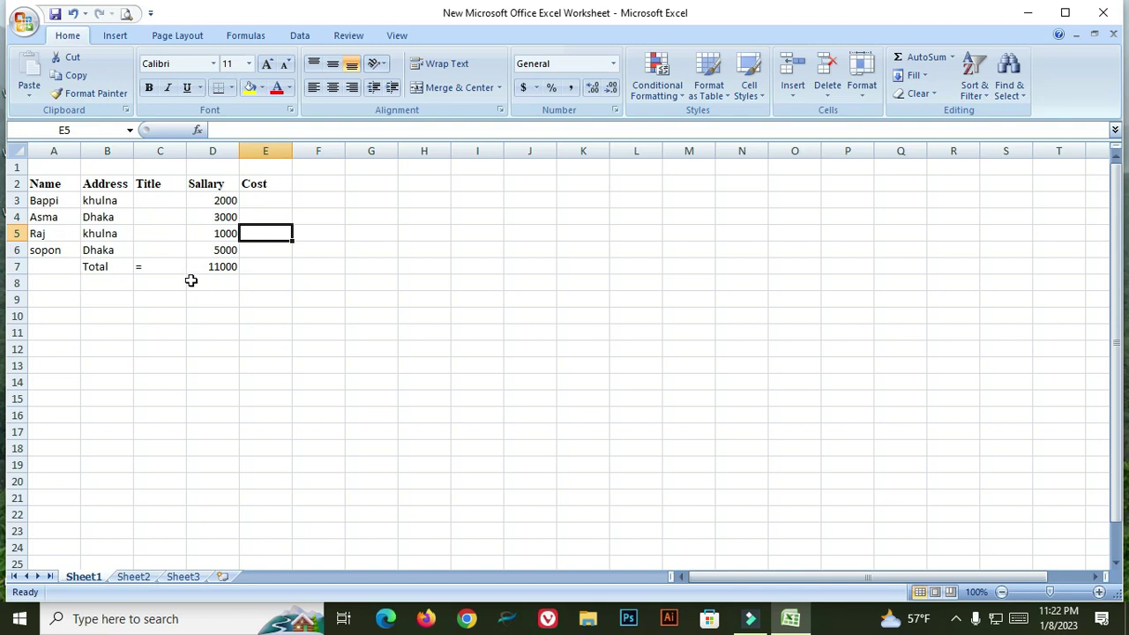
Enter the value 500 in cell E5 of the Cost column
click(257, 268)
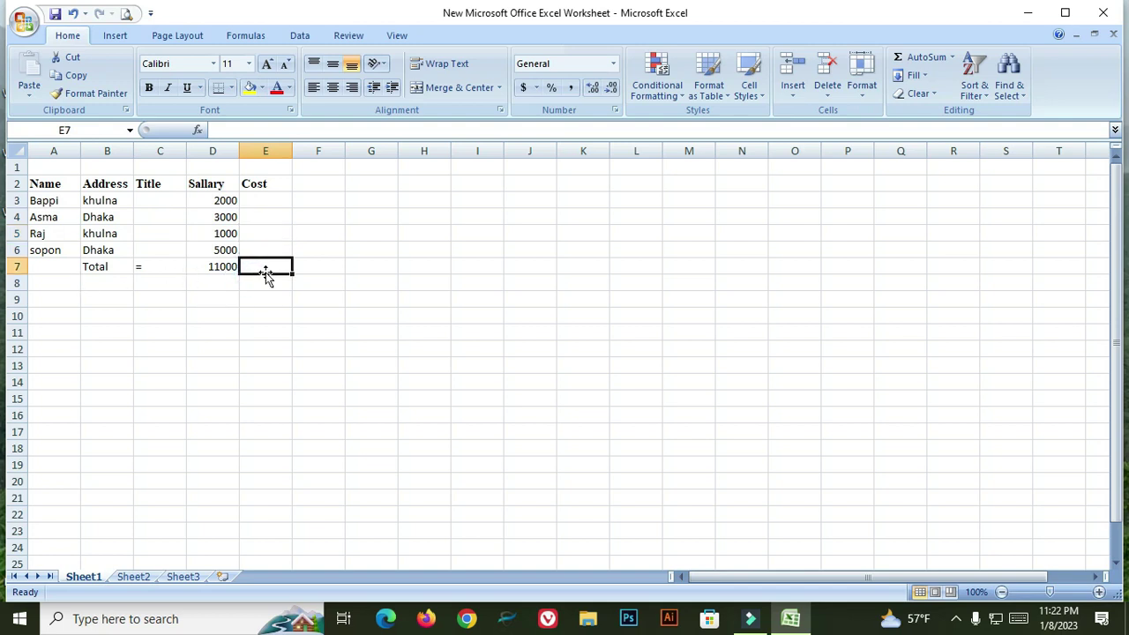
click(259, 184)
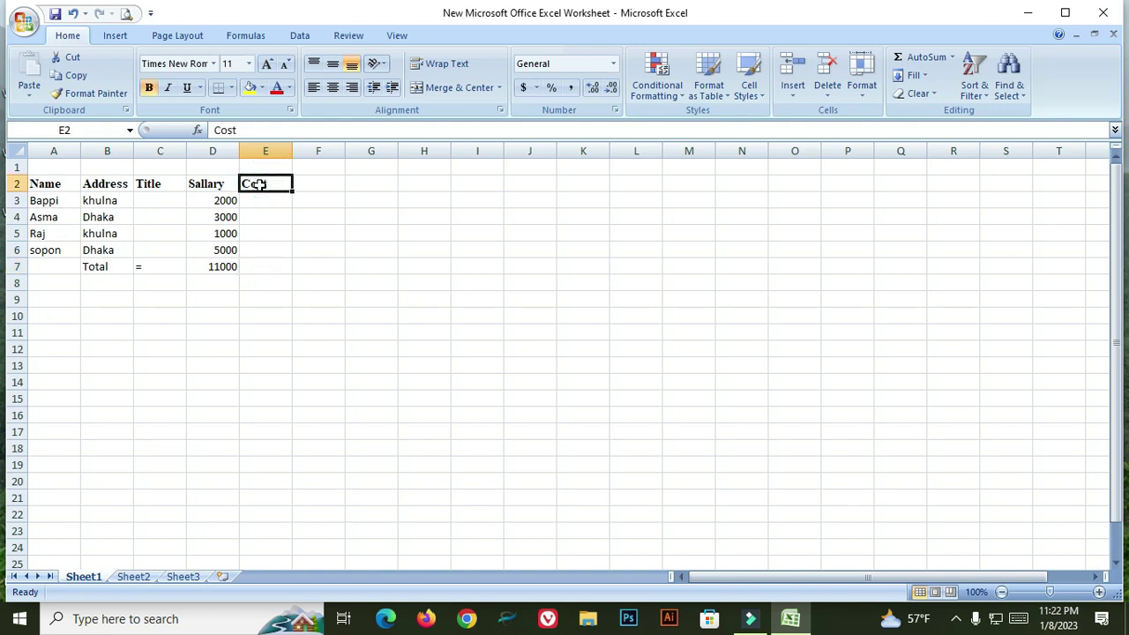
click(260, 267)
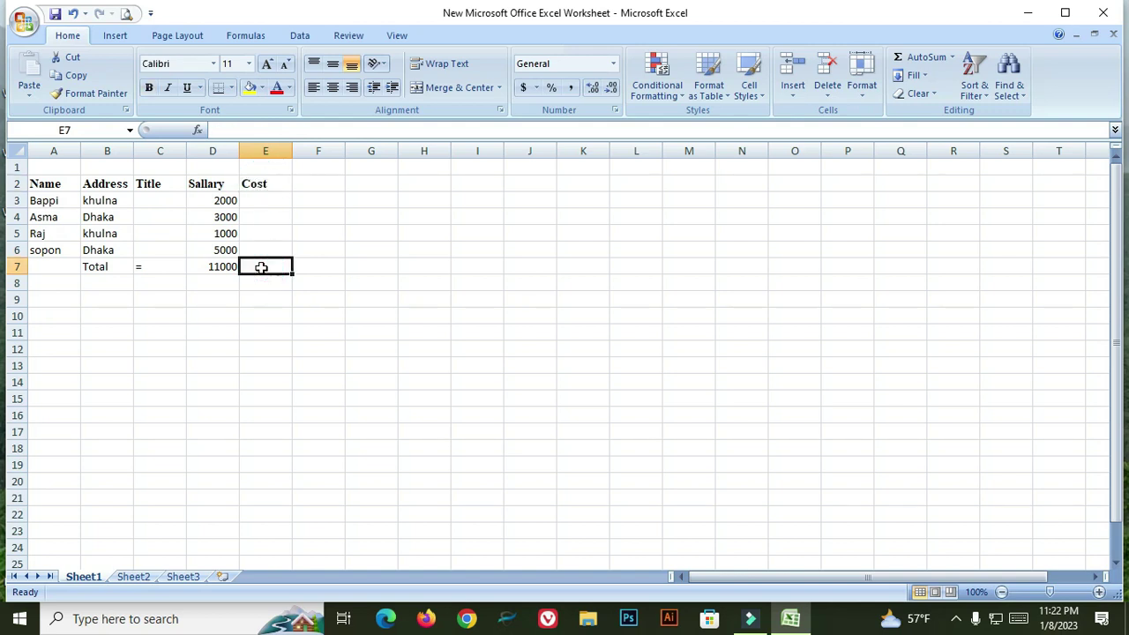
click(262, 231)
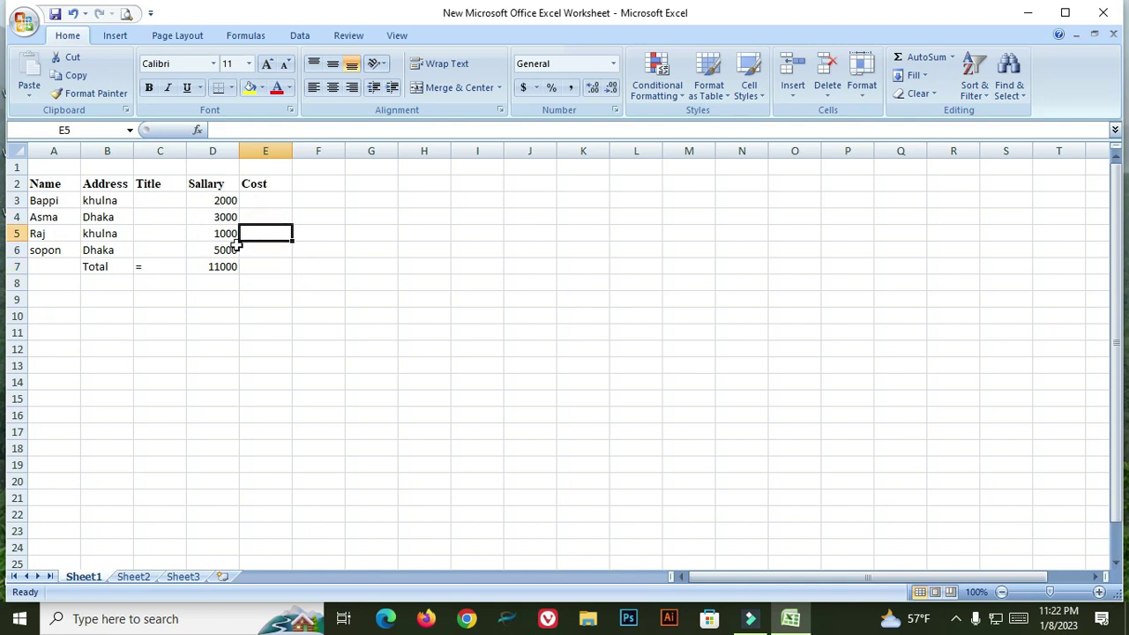
text(500)
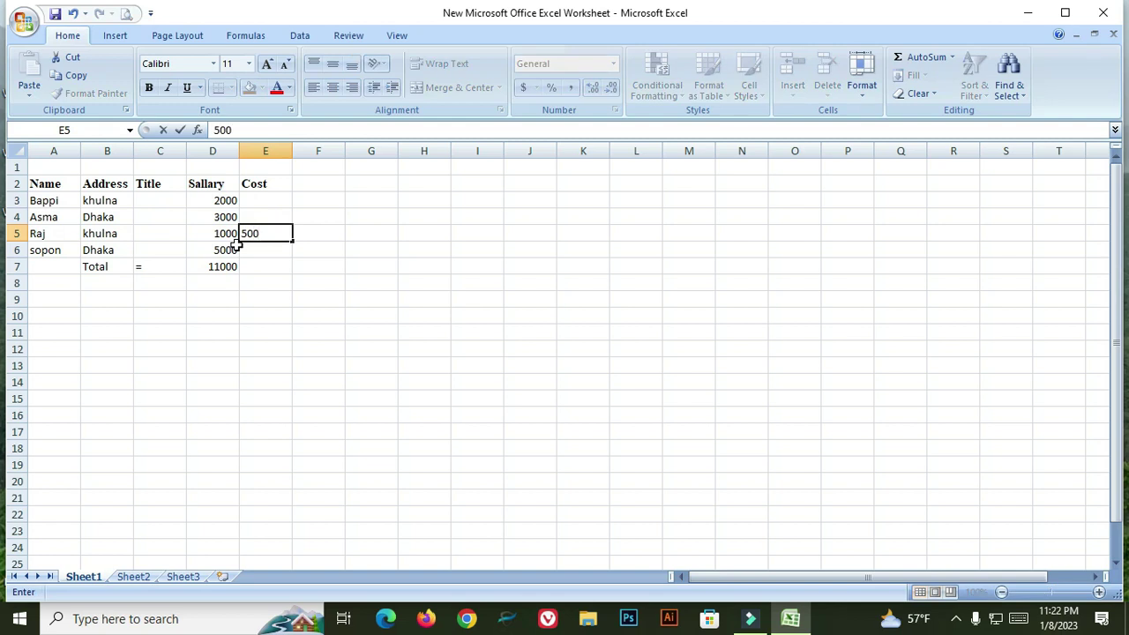
key(Return)
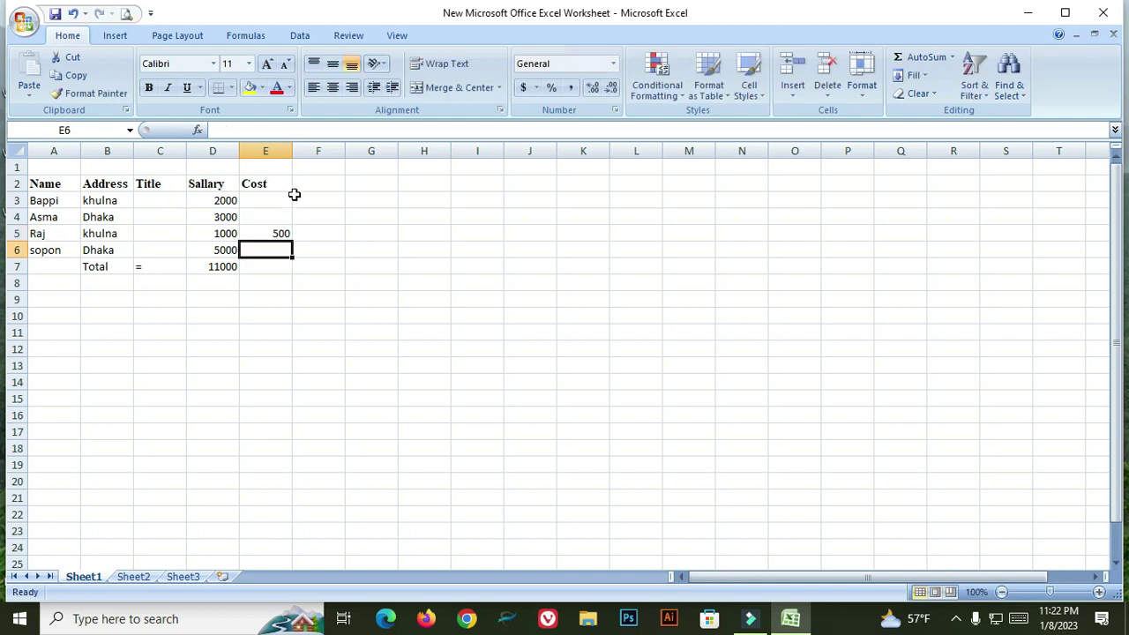
Delete the value in cell E5 and the Cost heading in cell E2
click(347, 271)
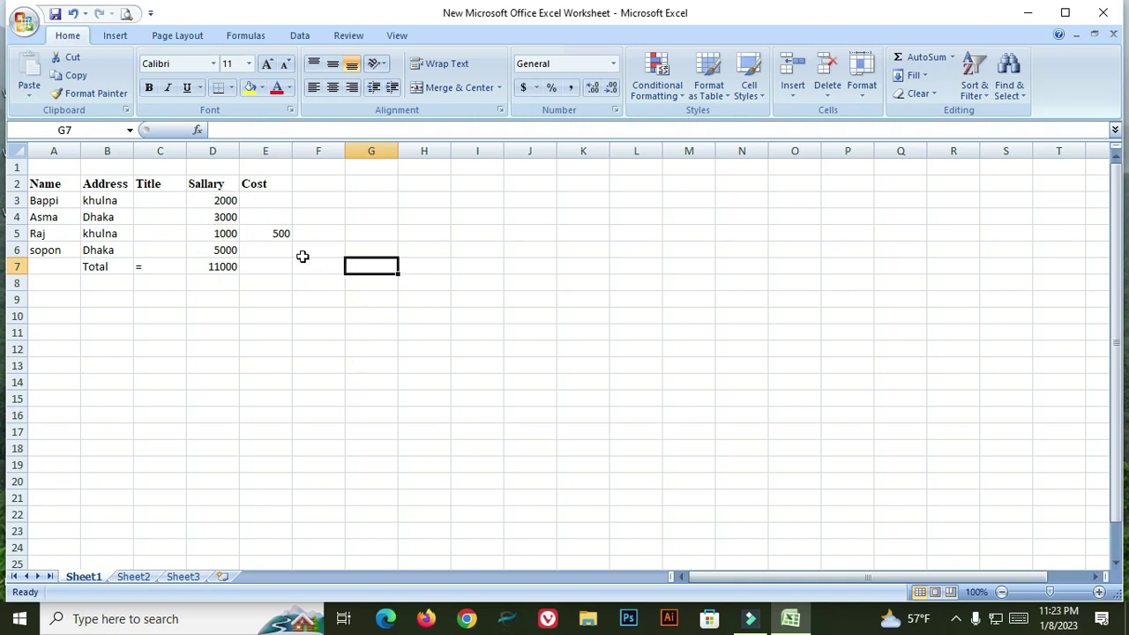
click(283, 234)
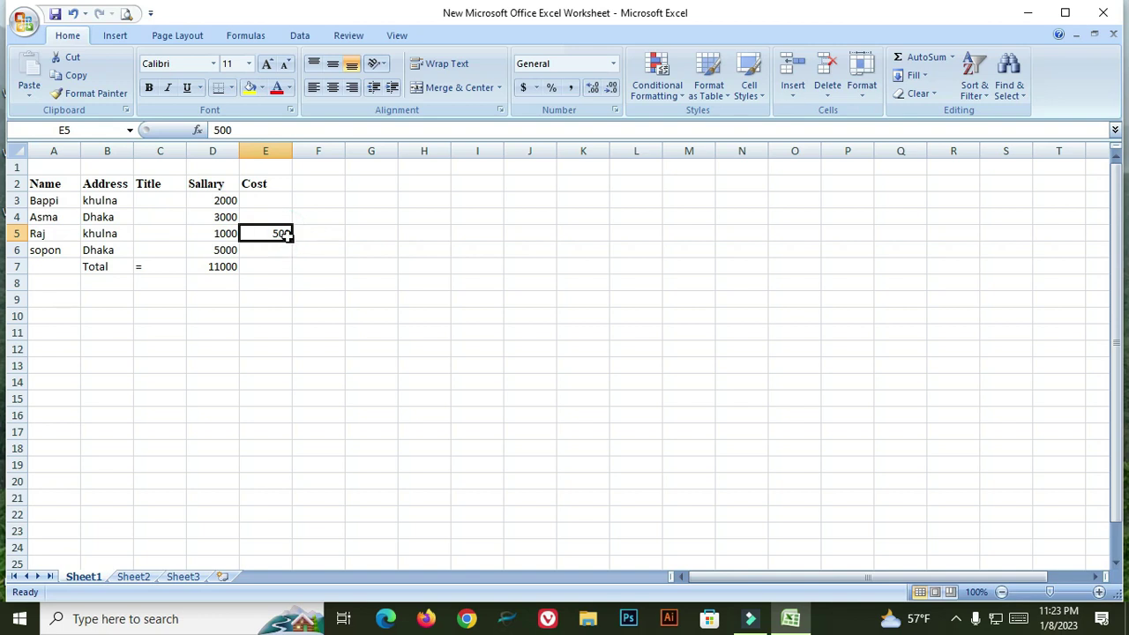
key(BackSpace)
click(261, 185)
key(BackSpace)
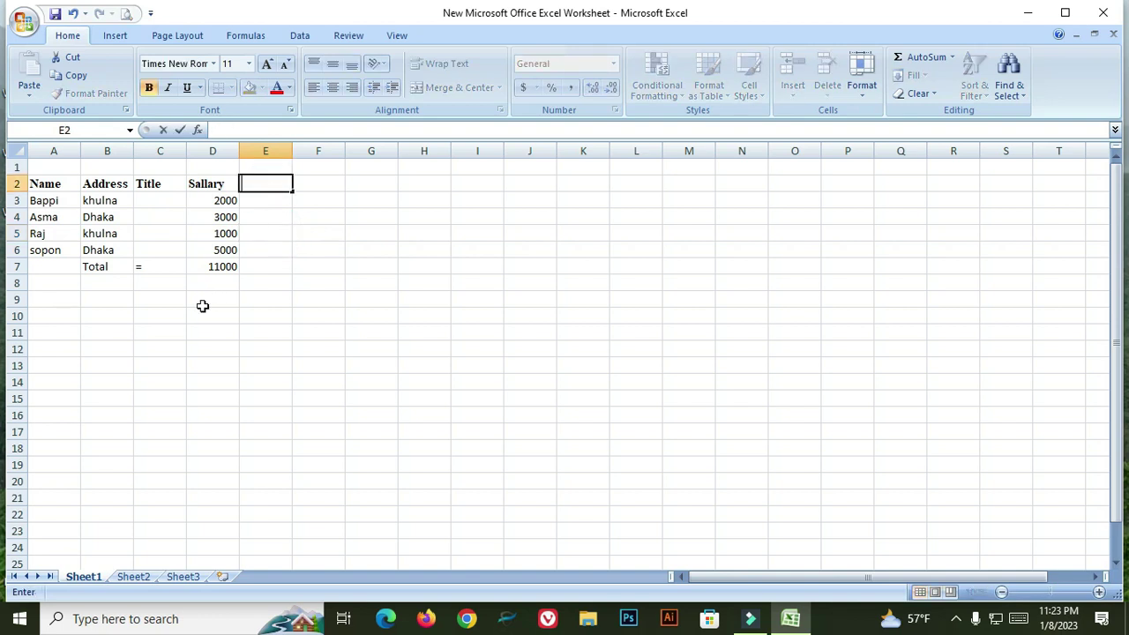
Enter the label cost in cell B8, directly below the Total label
click(102, 282)
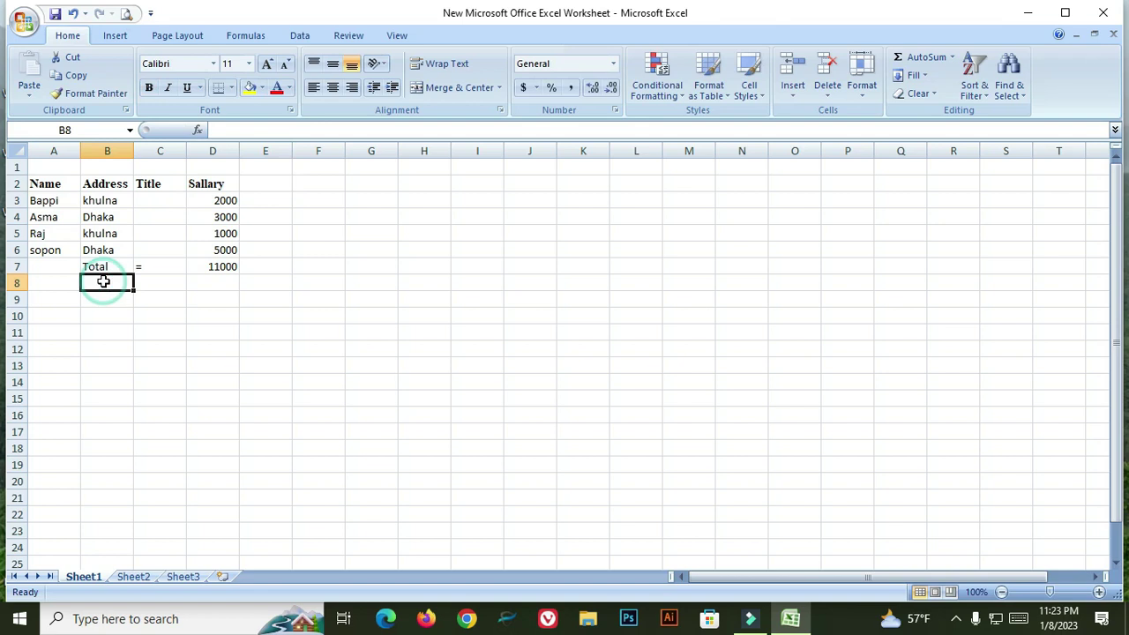
text(cost)
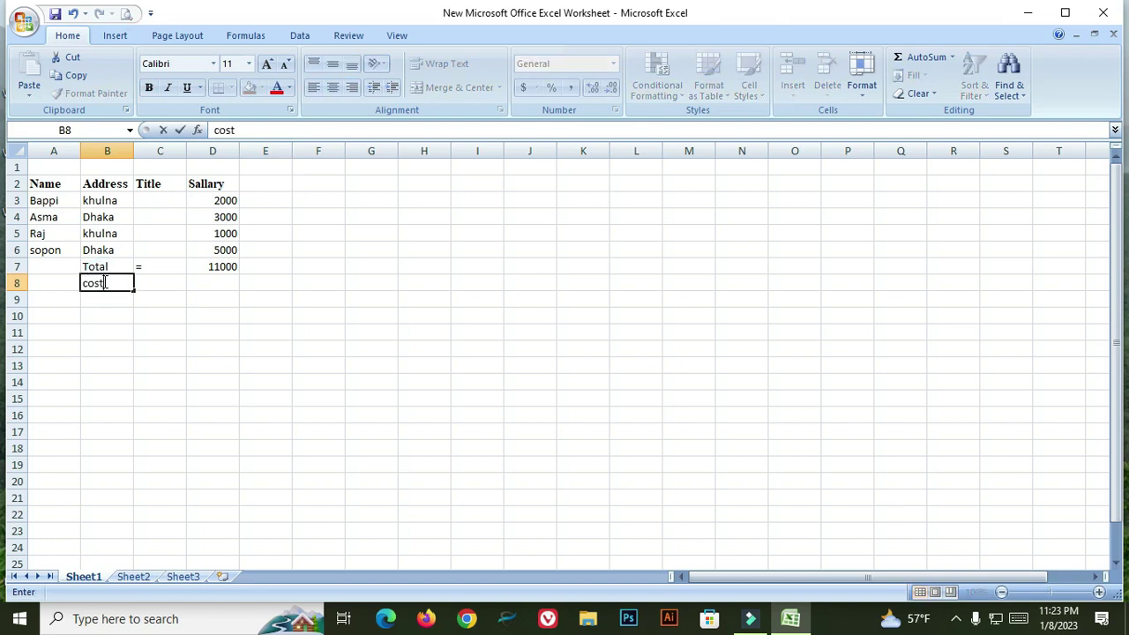
click(150, 88)
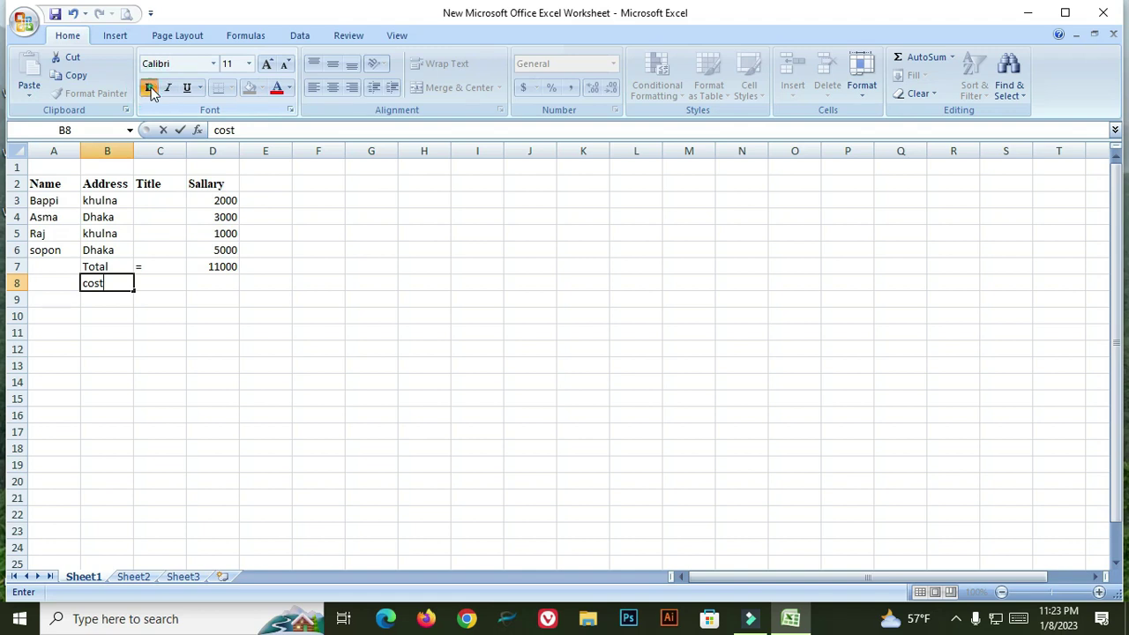
click(118, 330)
Make the cost label in cell B8 bold and set its font to Times New Roman
click(102, 283)
click(81, 282)
click(86, 280)
double_click(111, 283)
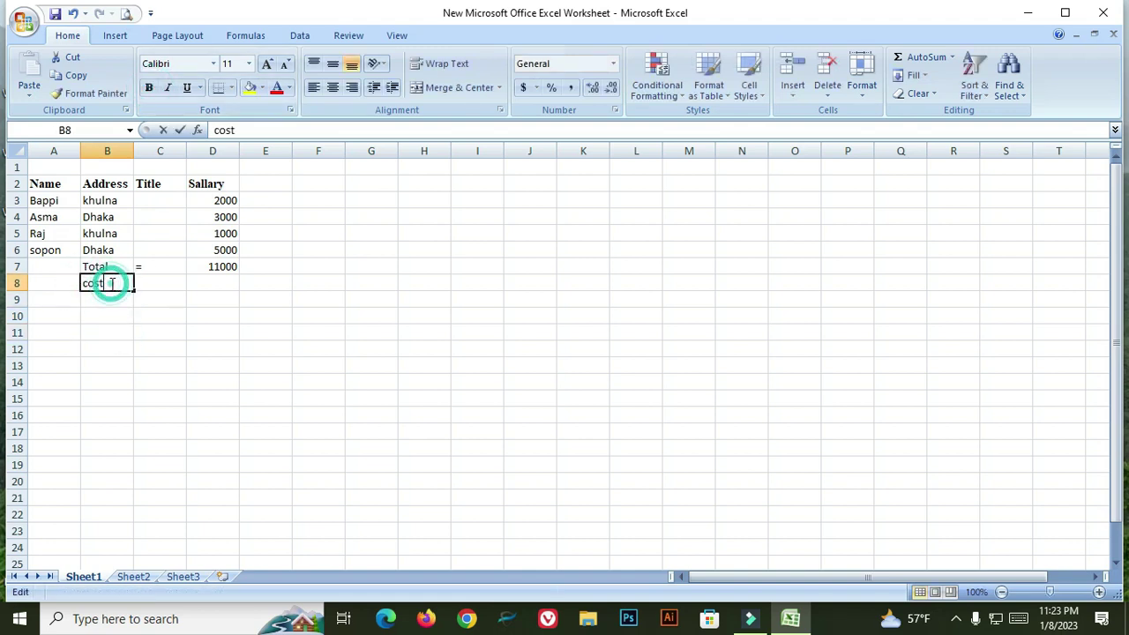
double_click(110, 283)
click(152, 88)
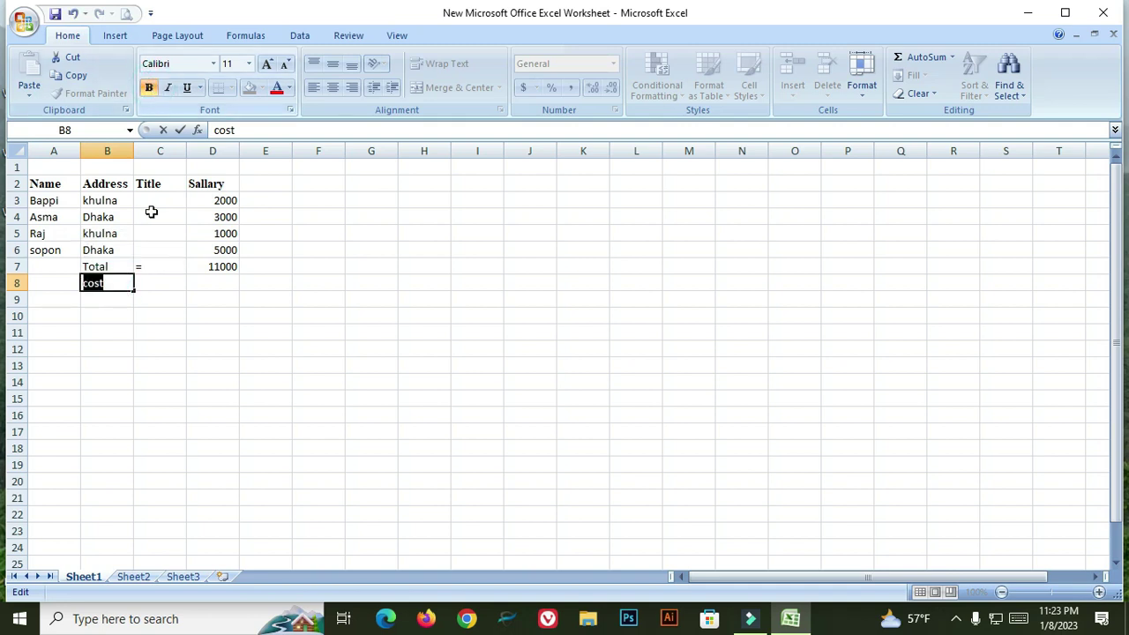
click(149, 87)
click(151, 87)
click(213, 64)
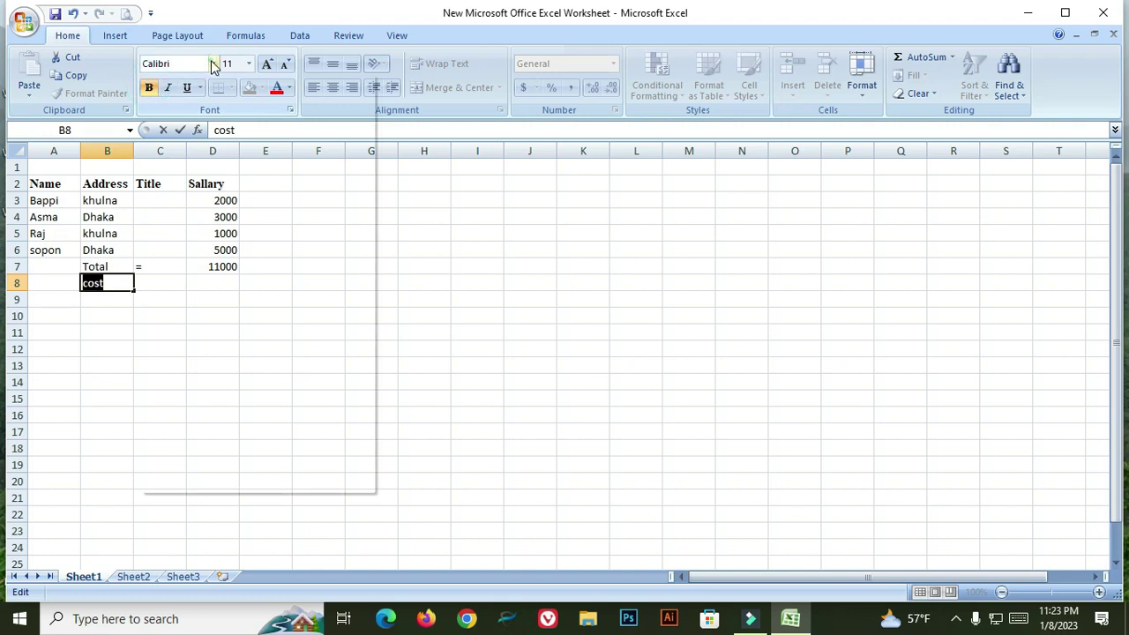
text(times New Rom)
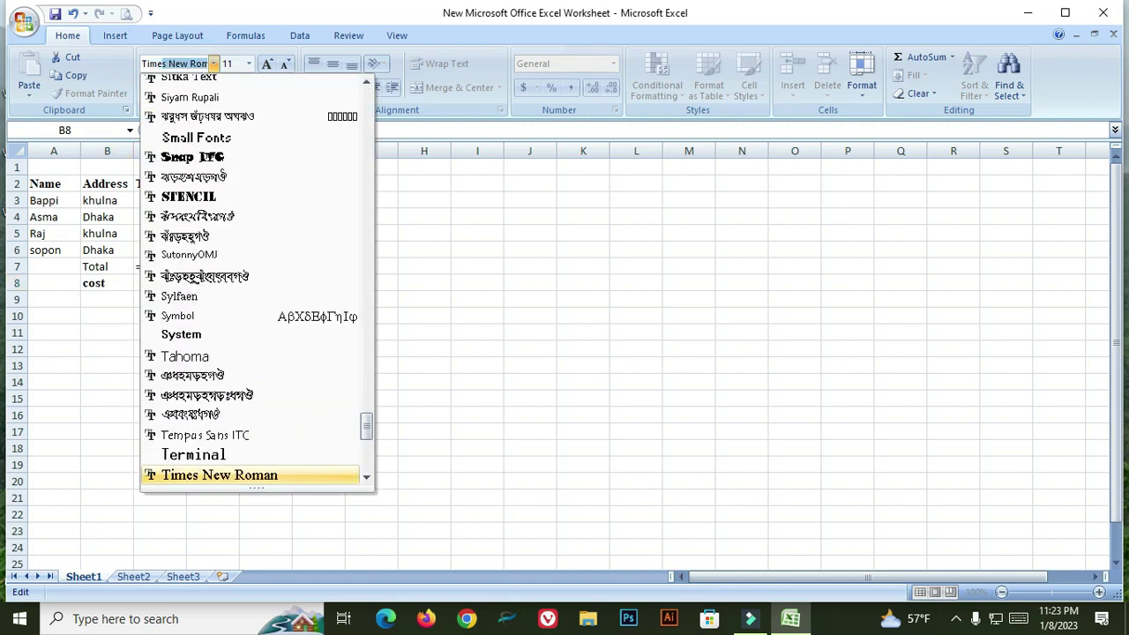
key(Return)
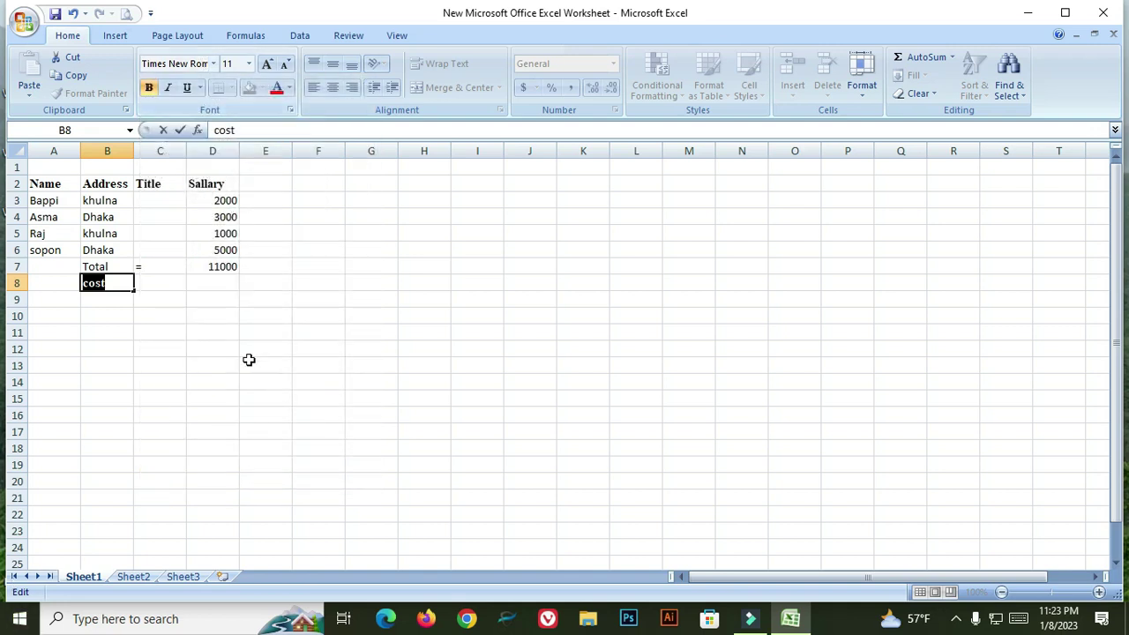
Enter an equals sign in cell C8 and the cost value 500 in cell D8
click(169, 282)
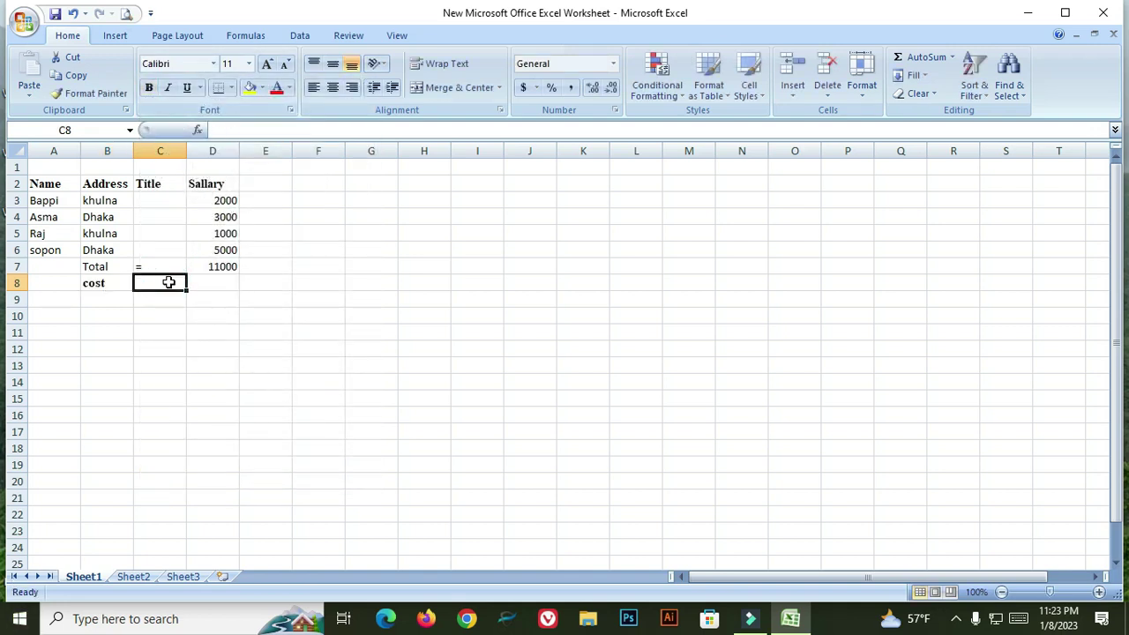
text(=)
key(Return)
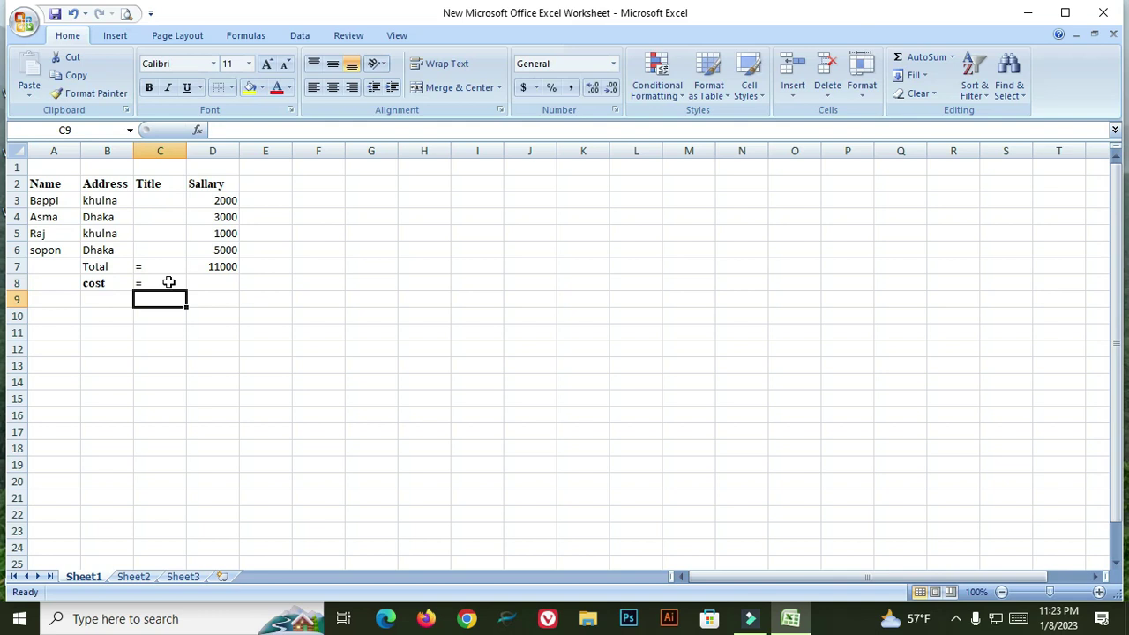
click(223, 283)
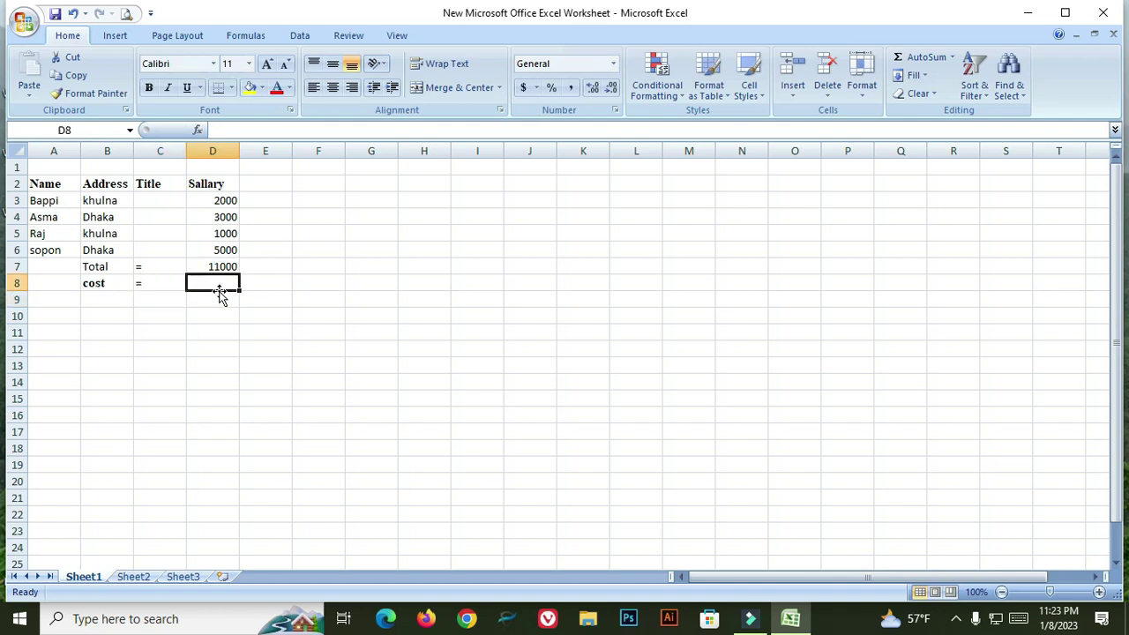
text(500)
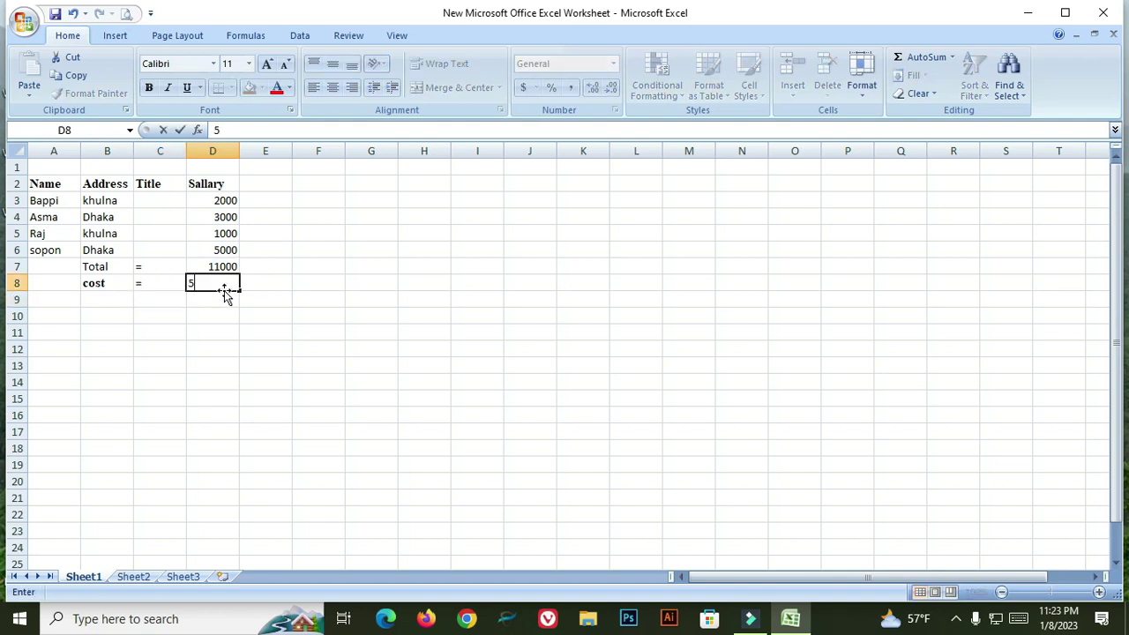
Enter the label Total in cell B9 and an equals sign beside it in C9
click(109, 300)
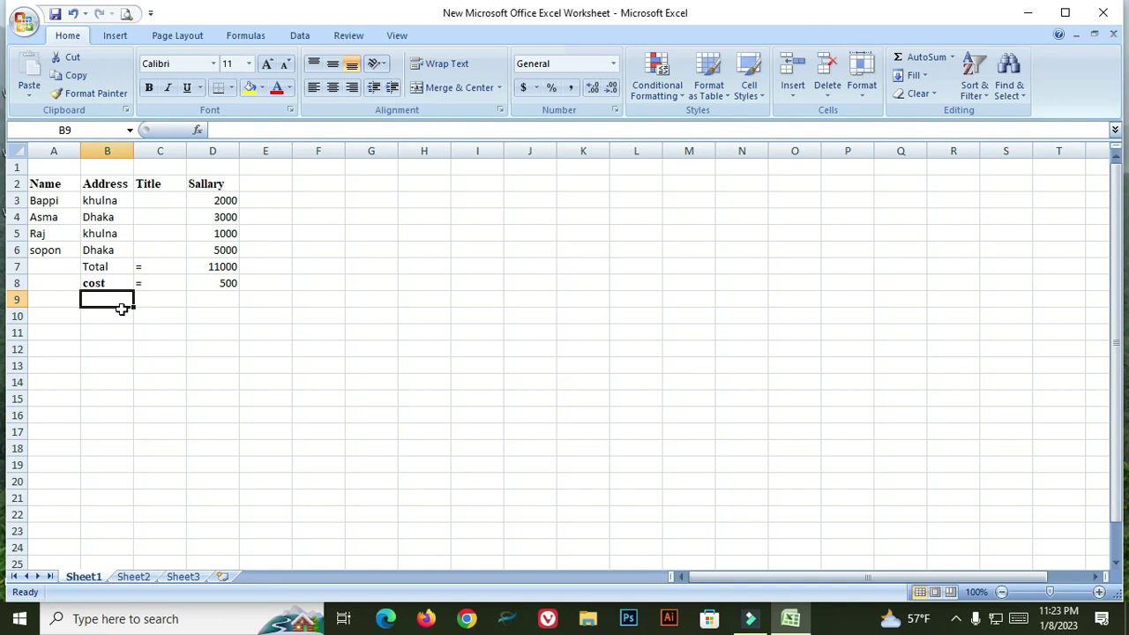
text(Tor)
text(tal)
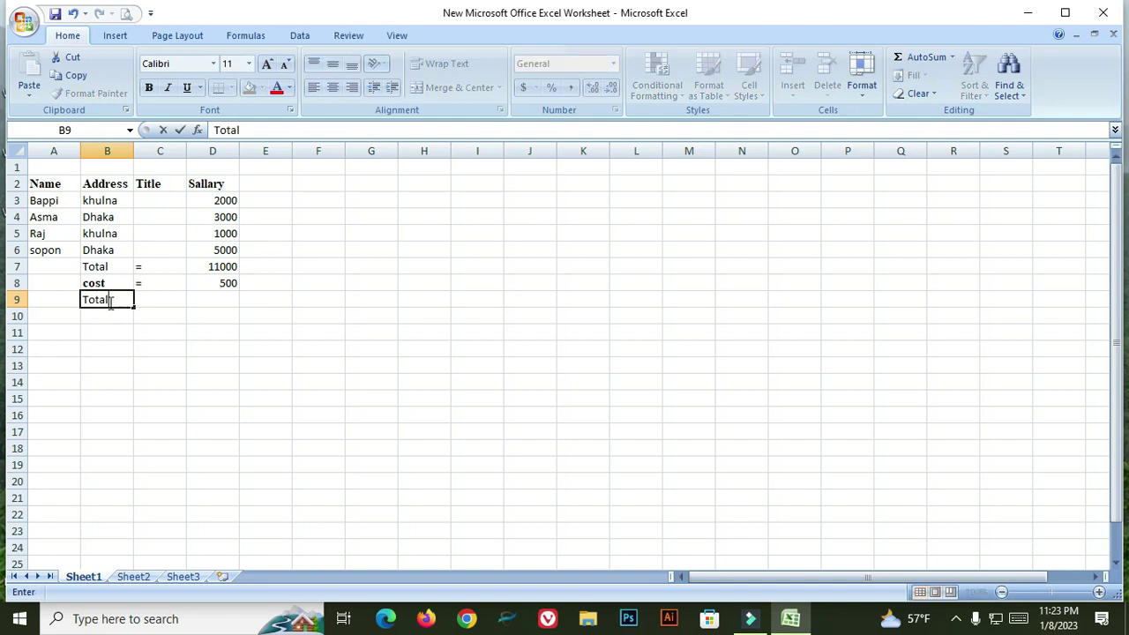
click(163, 301)
text(=)
key(Return)
Enter the formula =D7-D8 in cell D9 to subtract the cost from the salary total
click(210, 302)
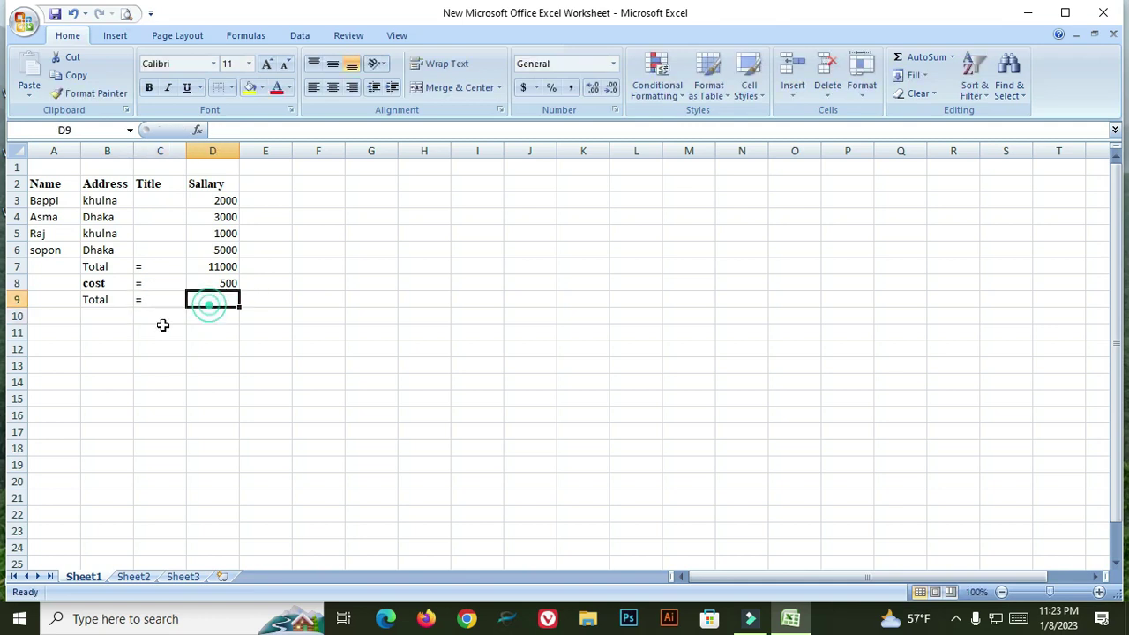
double_click(227, 306)
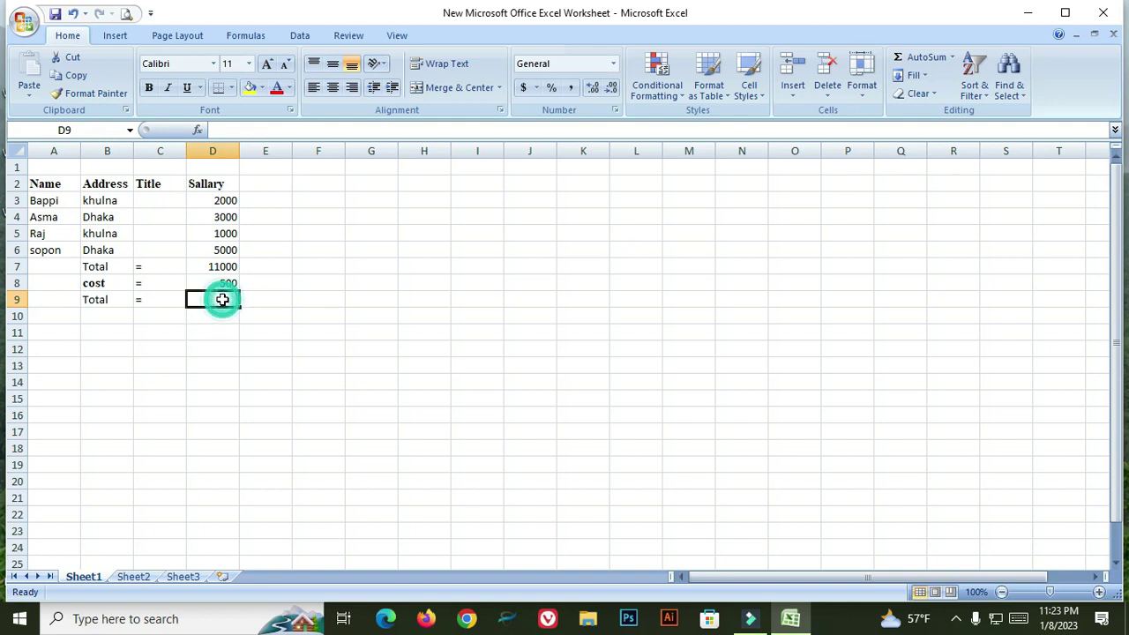
text(=)
click(232, 266)
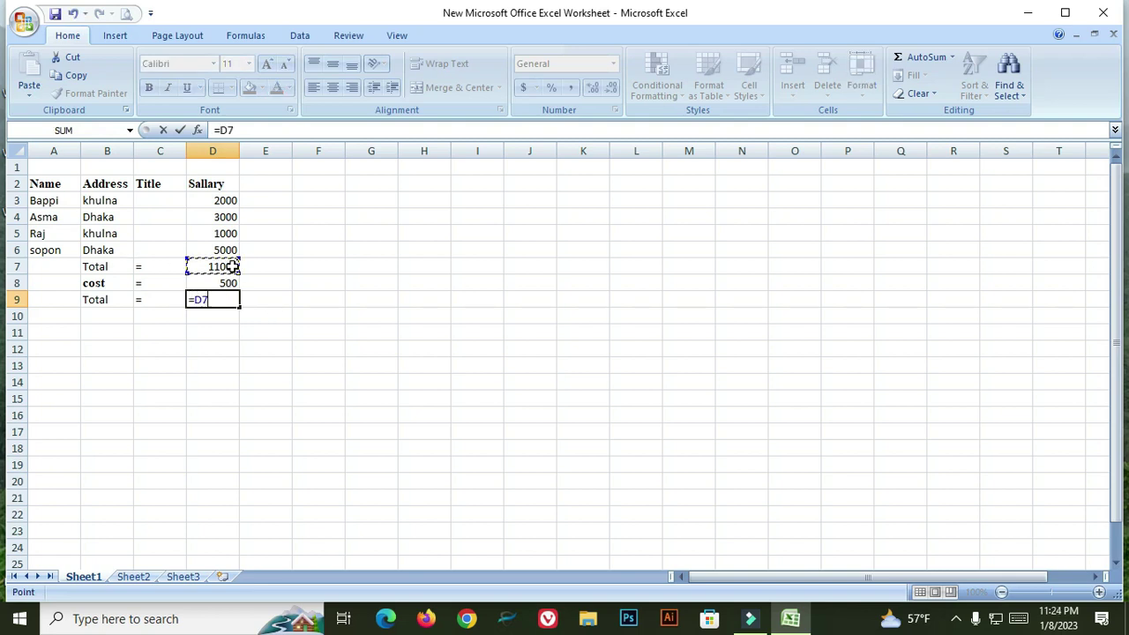
click(251, 132)
click(225, 283)
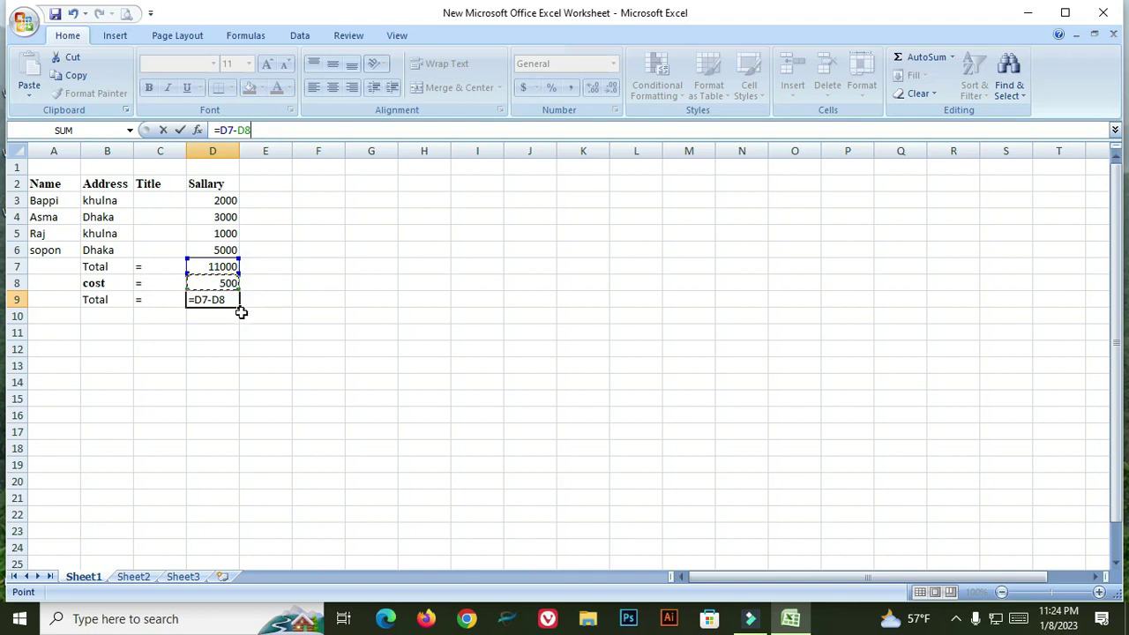
key(Return)
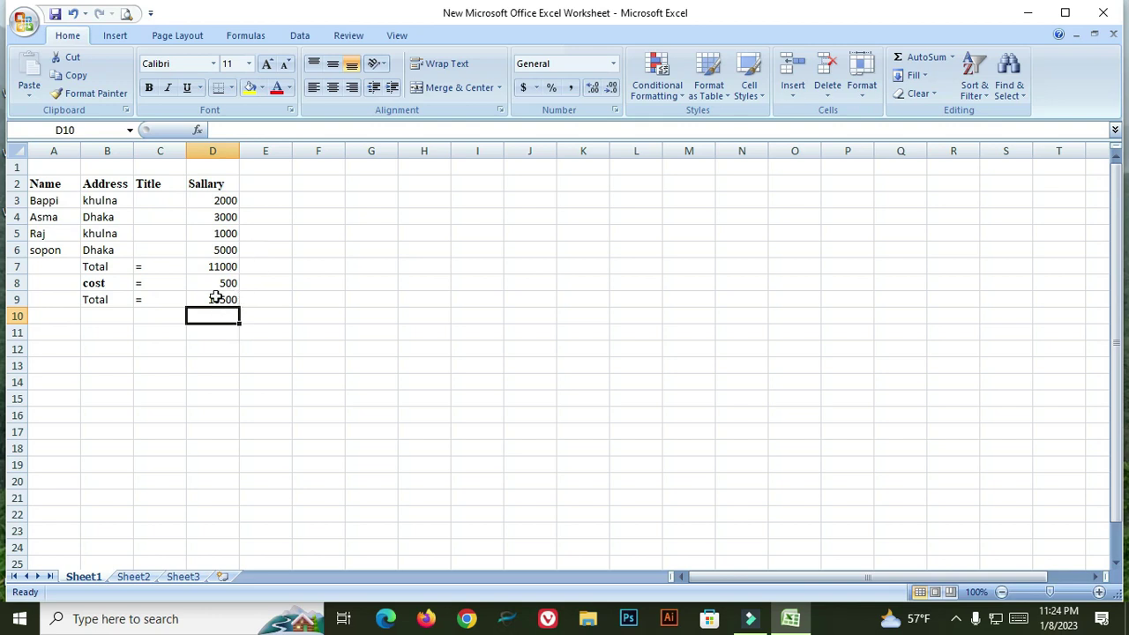
Remove the parentheses from the salary total formula in cell D7, leaving =D3+D4+D5+D6
click(226, 282)
click(227, 266)
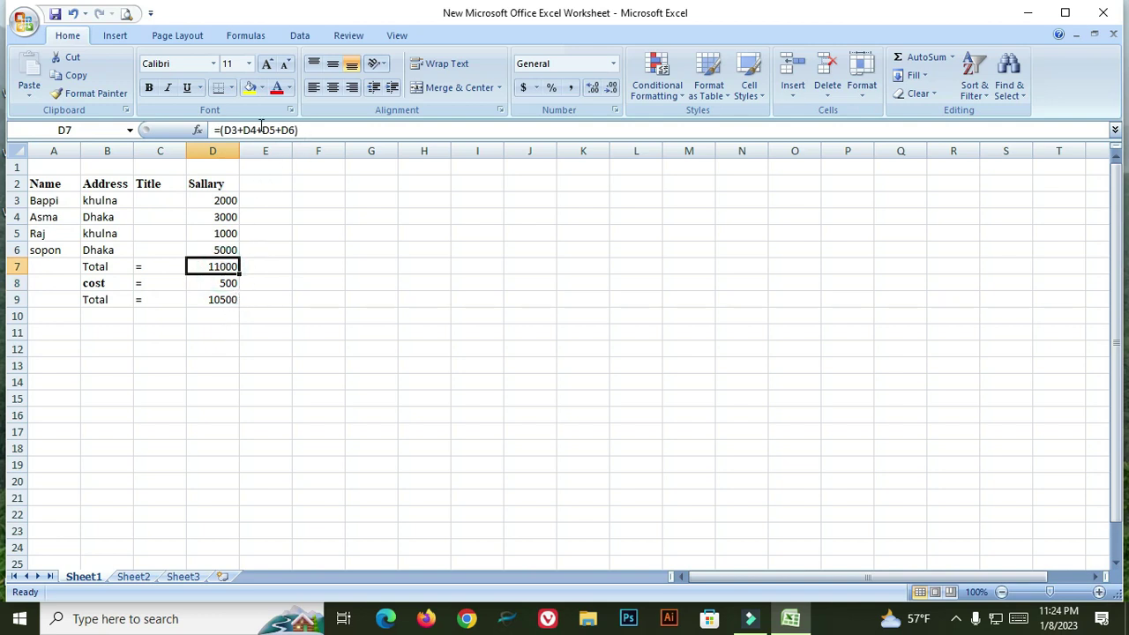
click(226, 130)
key(BackSpace)
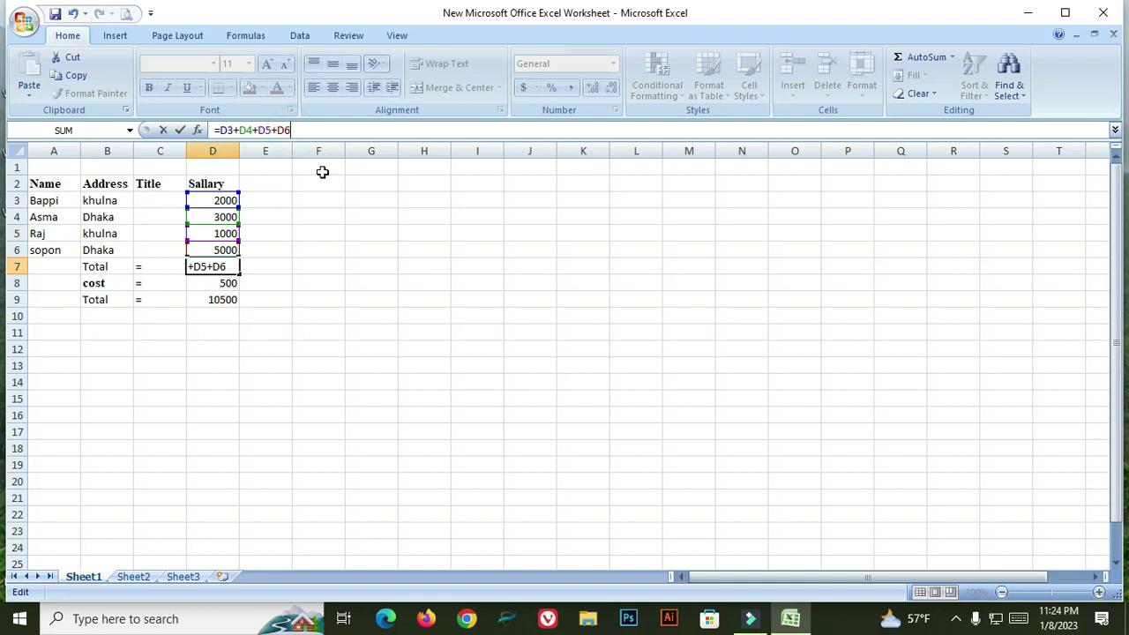
Delete the subtraction formula from cell D9 and select the salary total in D7
click(216, 304)
key(Delete)
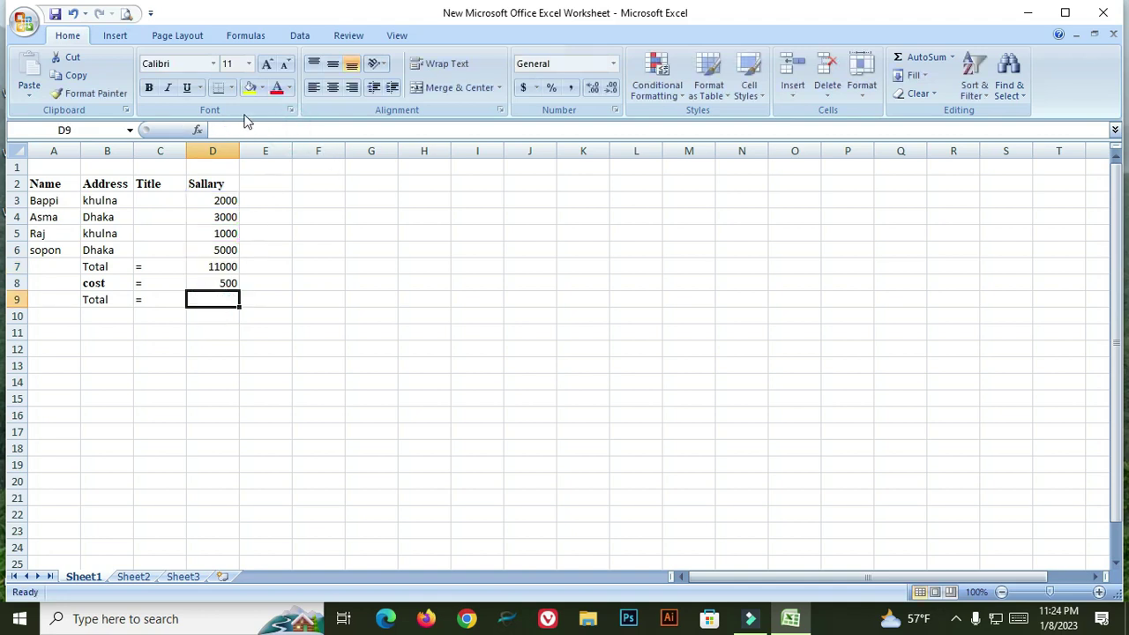
click(224, 266)
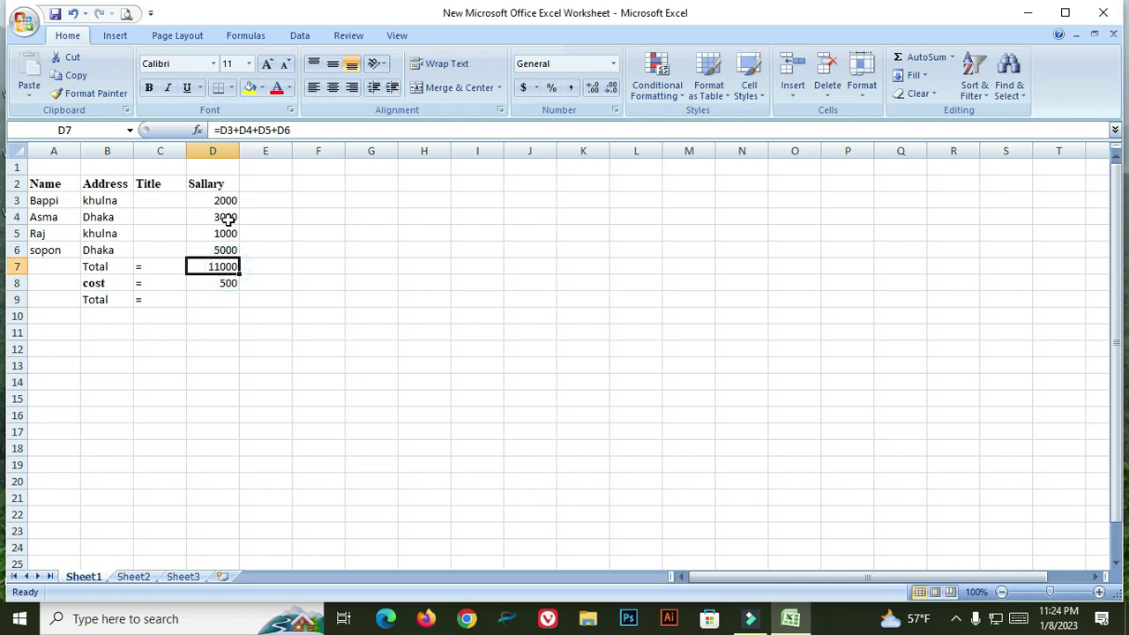
Start a formula in cell D9 that adds the four salaries inside parentheses, (D3+D4+D5+D6)
click(217, 299)
double_click(212, 299)
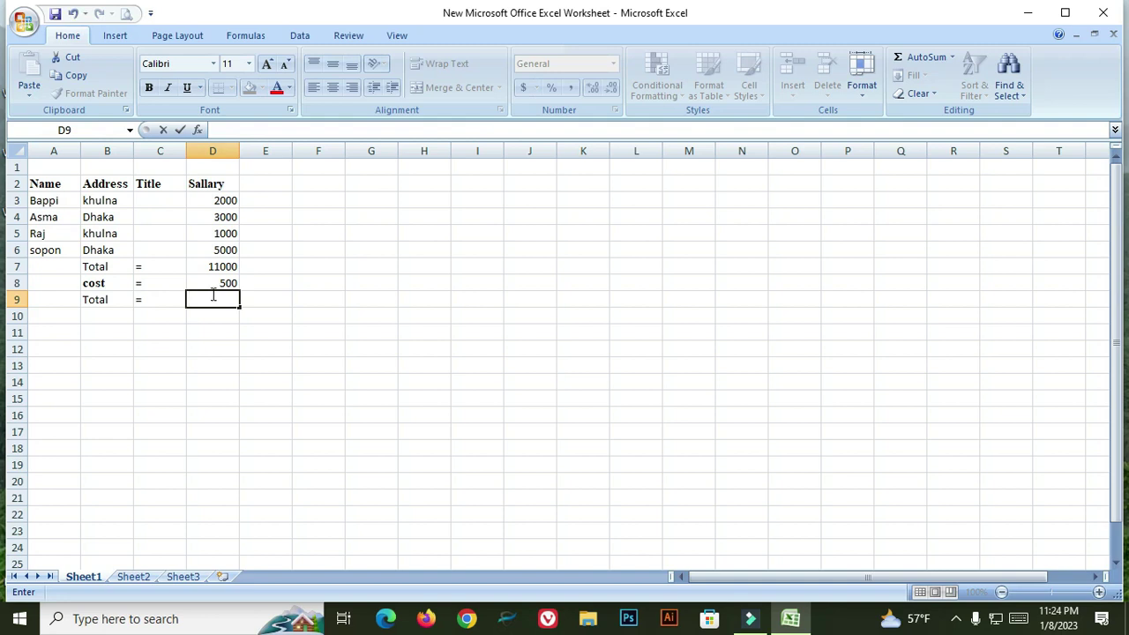
text(=)
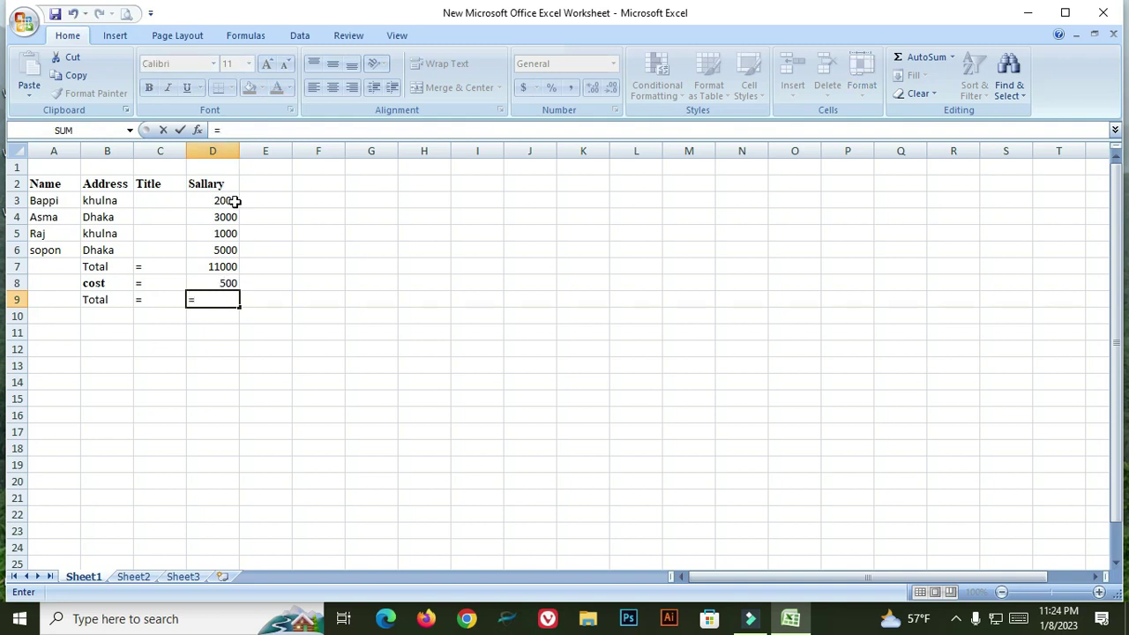
click(220, 203)
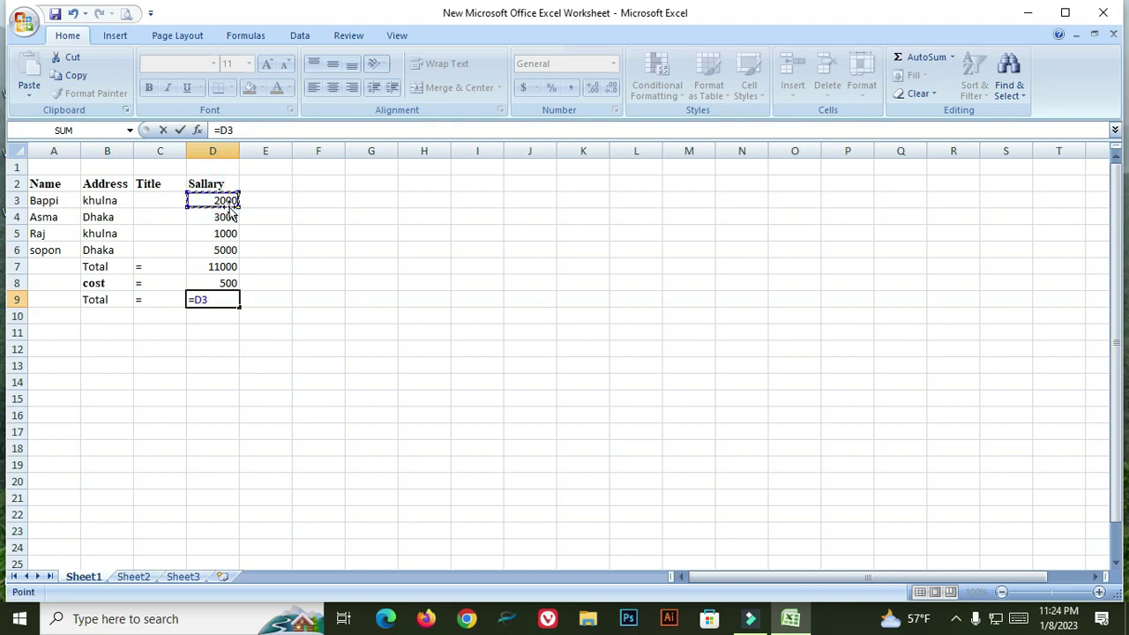
text(=)
click(220, 130)
text(()
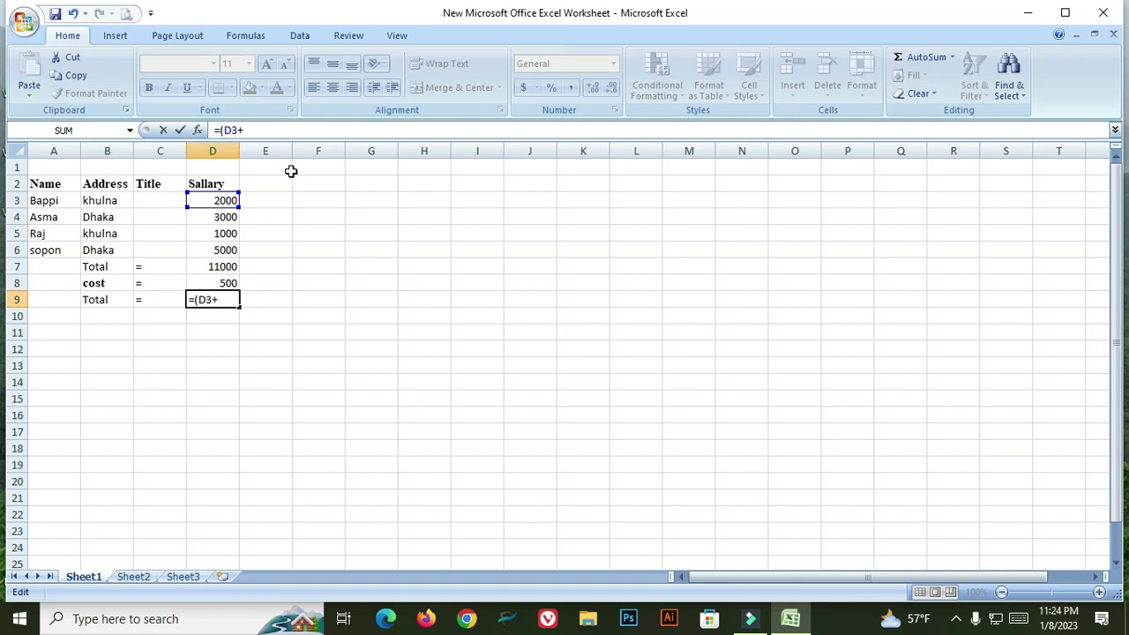
click(254, 130)
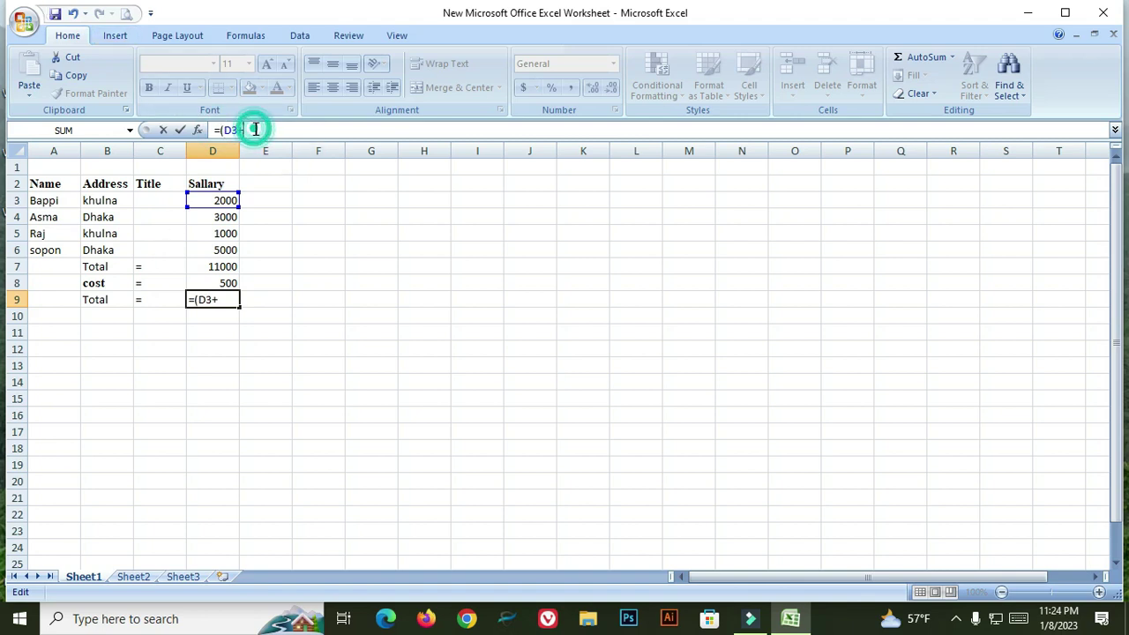
click(228, 215)
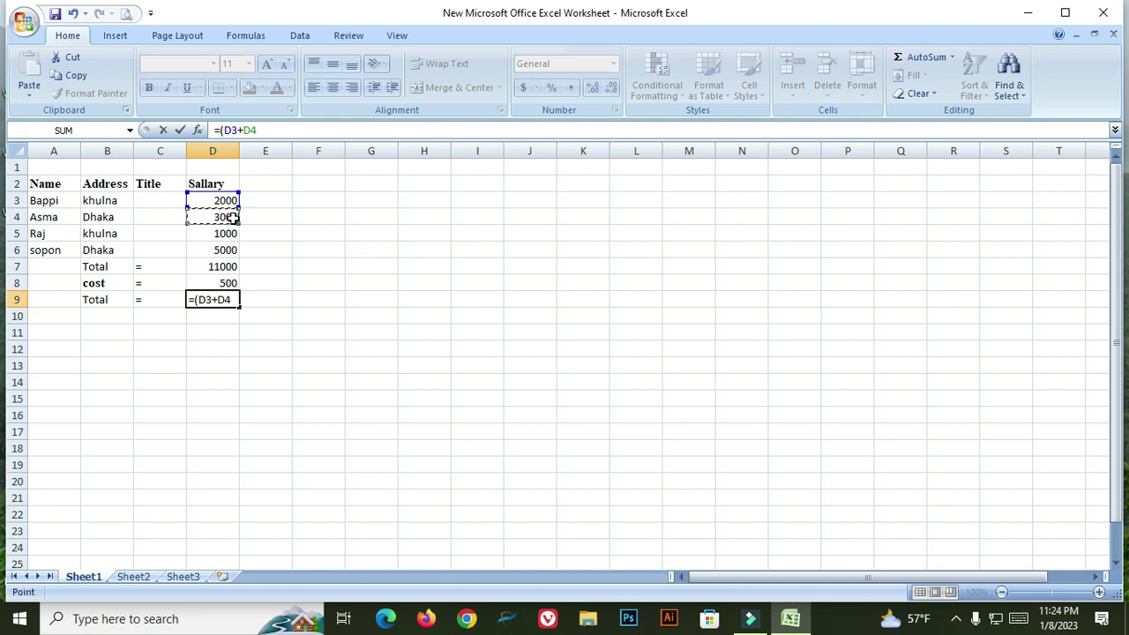
text(+)
click(234, 234)
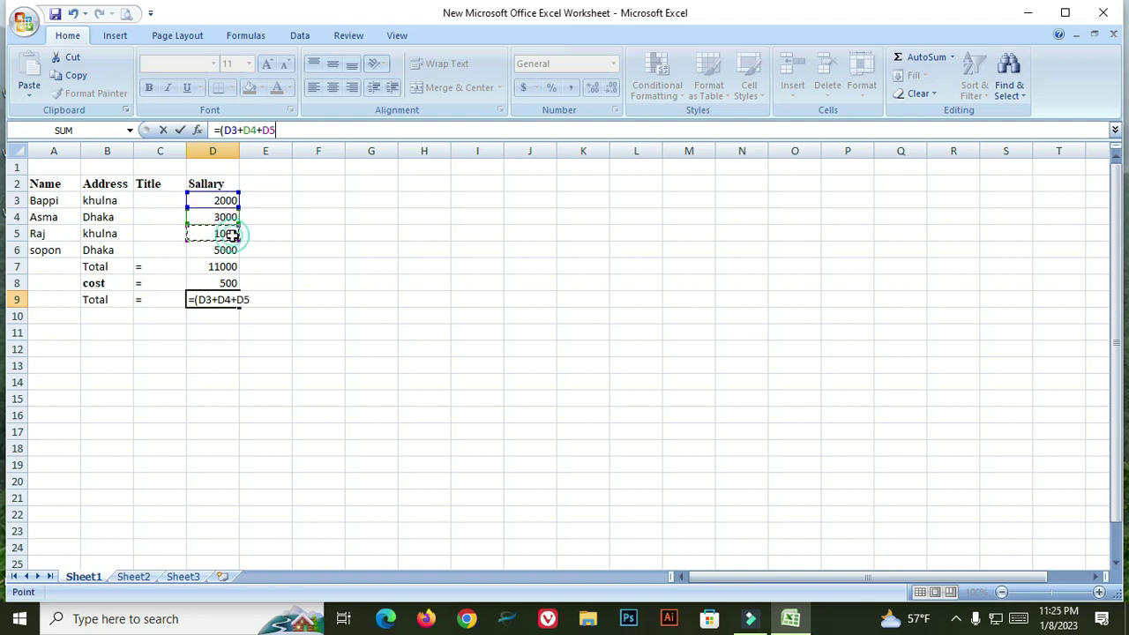
text(+)
click(229, 250)
Complete the formula in D9 by subtracting the cost in D8, giving =(D3+D4+D5+D6)-D8
text(+)
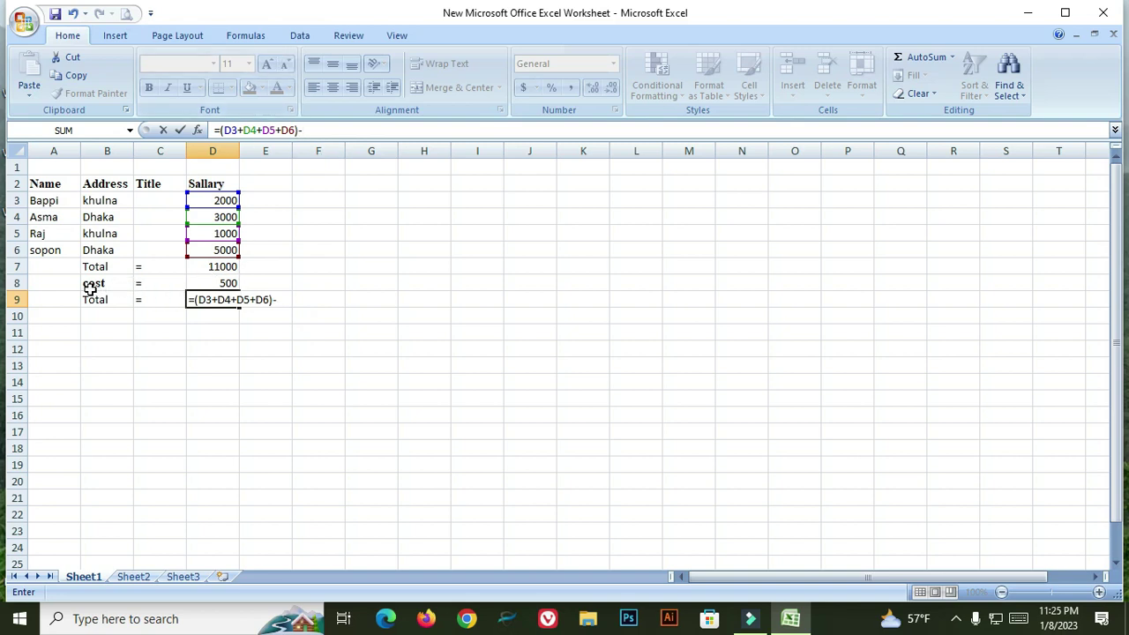
click(220, 284)
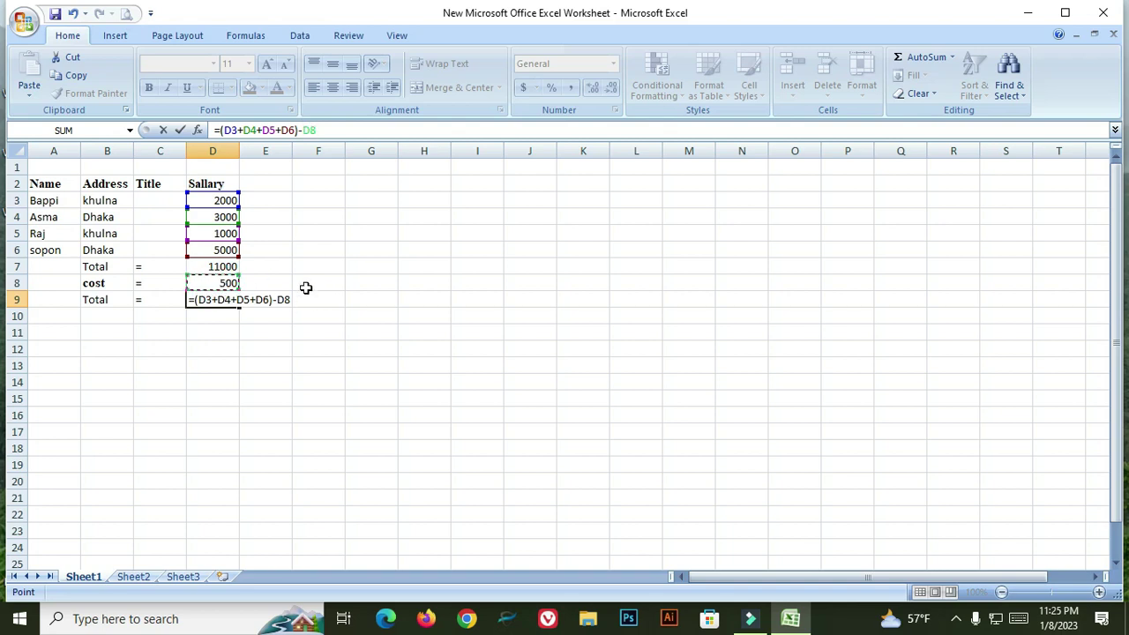
key(Return)
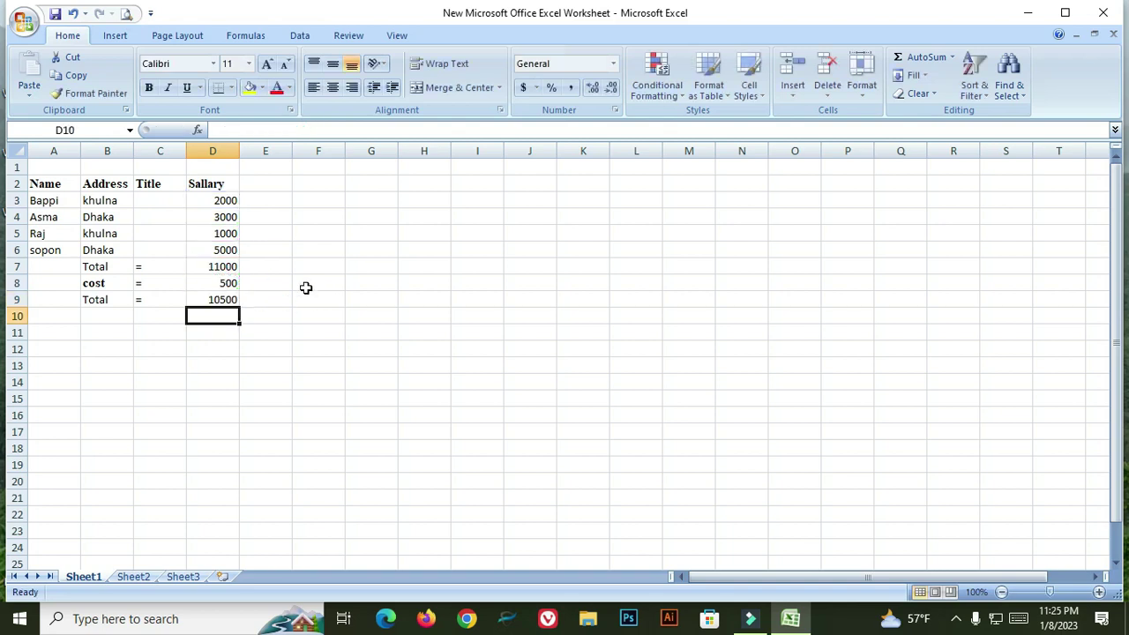
Remove the parentheses around the salary sum in the formula in cell D9
click(219, 299)
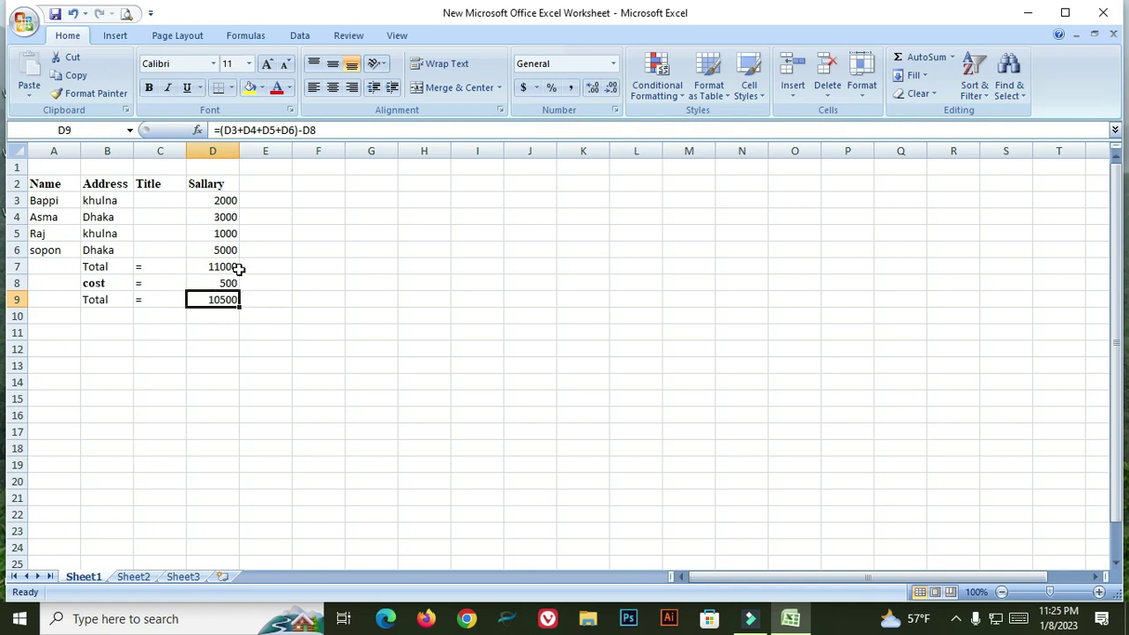
click(297, 130)
key(BackSpace)
click(224, 129)
key(BackSpace)
key(Return)
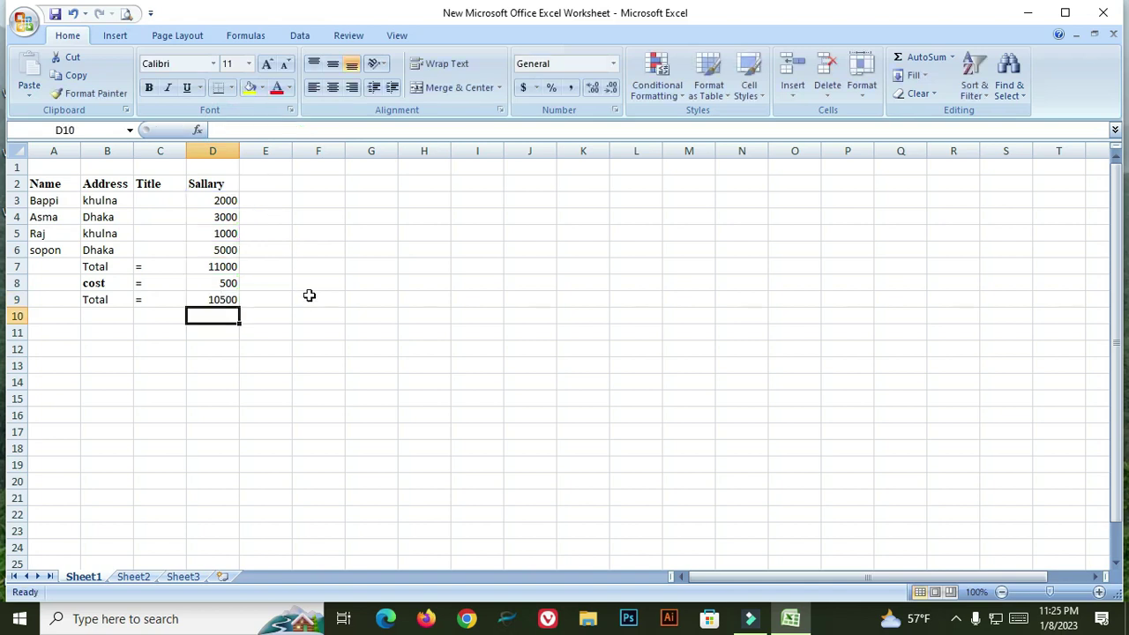
click(218, 300)
click(310, 130)
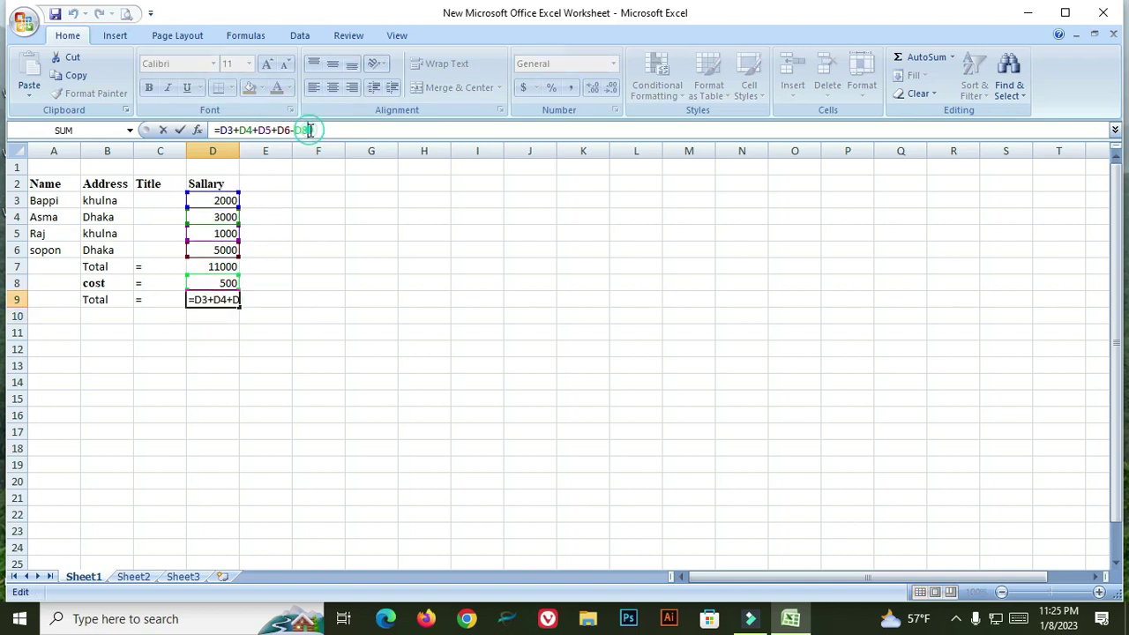
text(-)
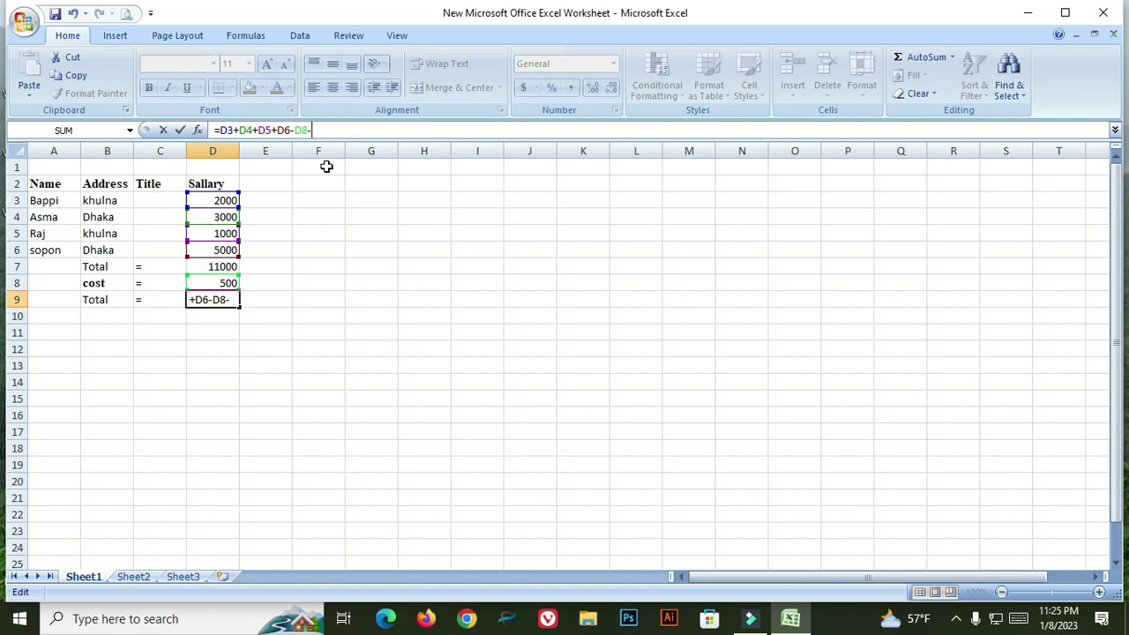
key(BackSpace)
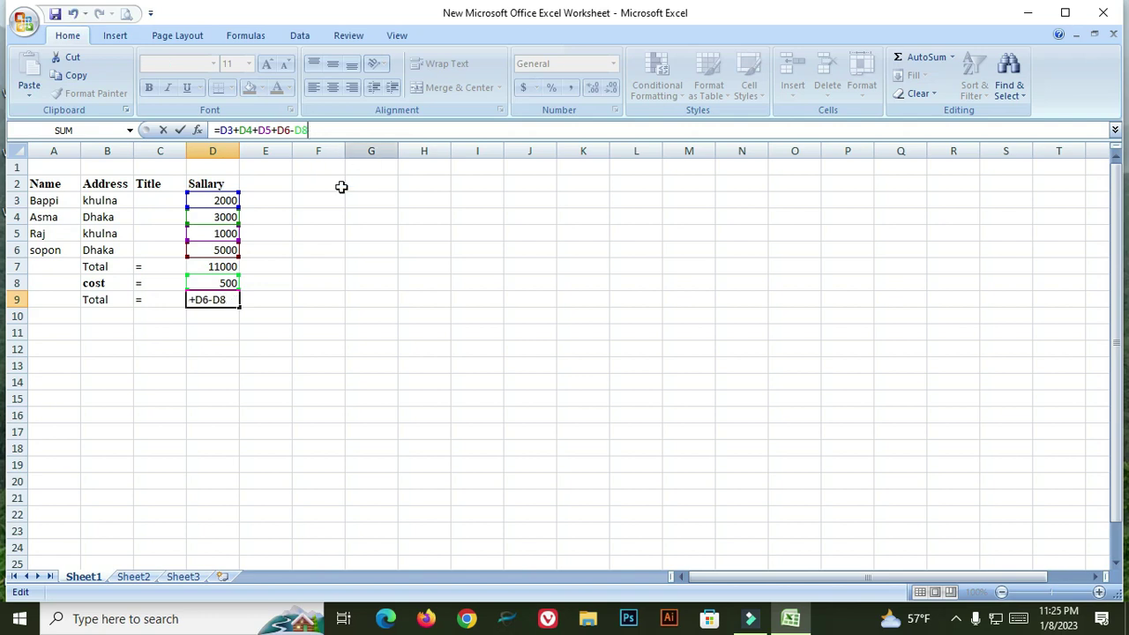
click(202, 376)
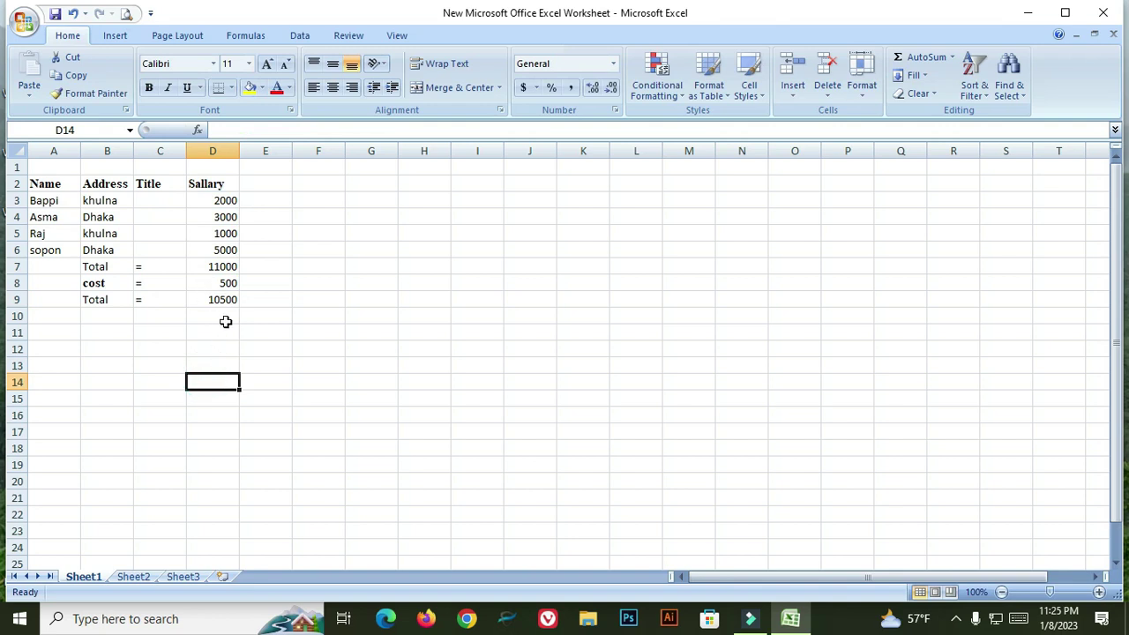
Enter 500 in cell E3 and extend the formula in D9 to subtract it, giving =D3+D4+D5+D6-D8-E3
click(268, 199)
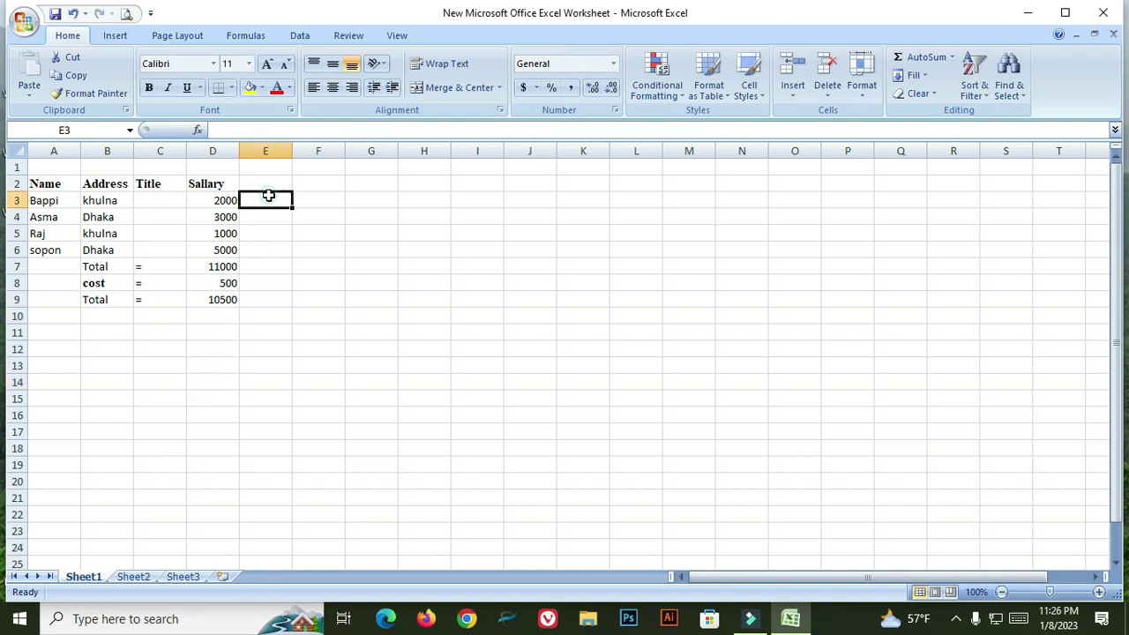
text(500)
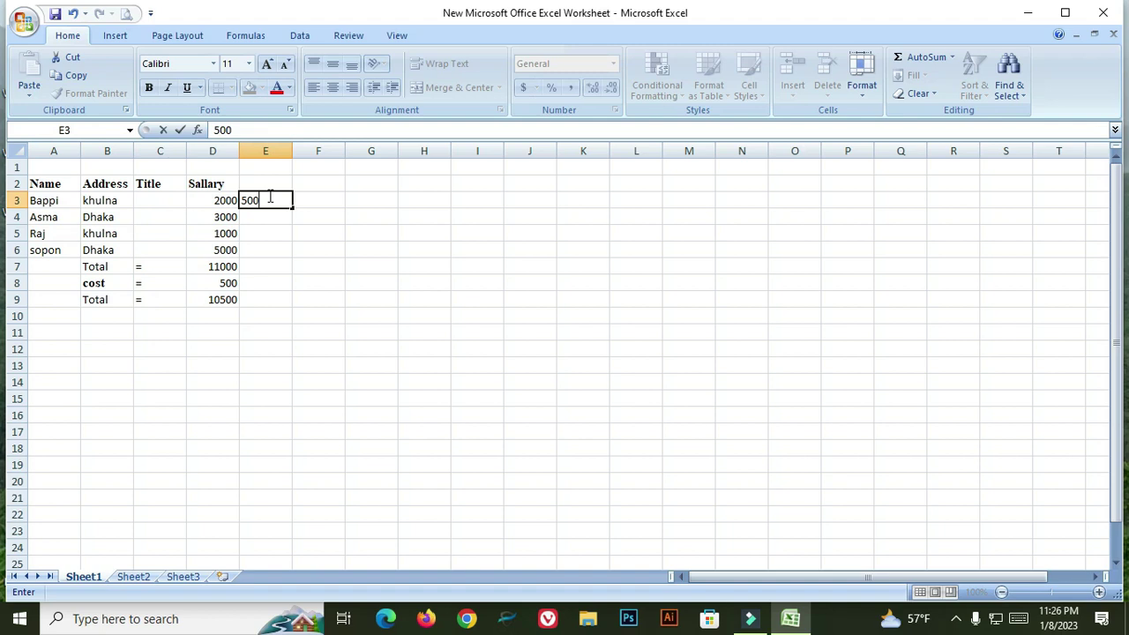
click(224, 299)
click(310, 130)
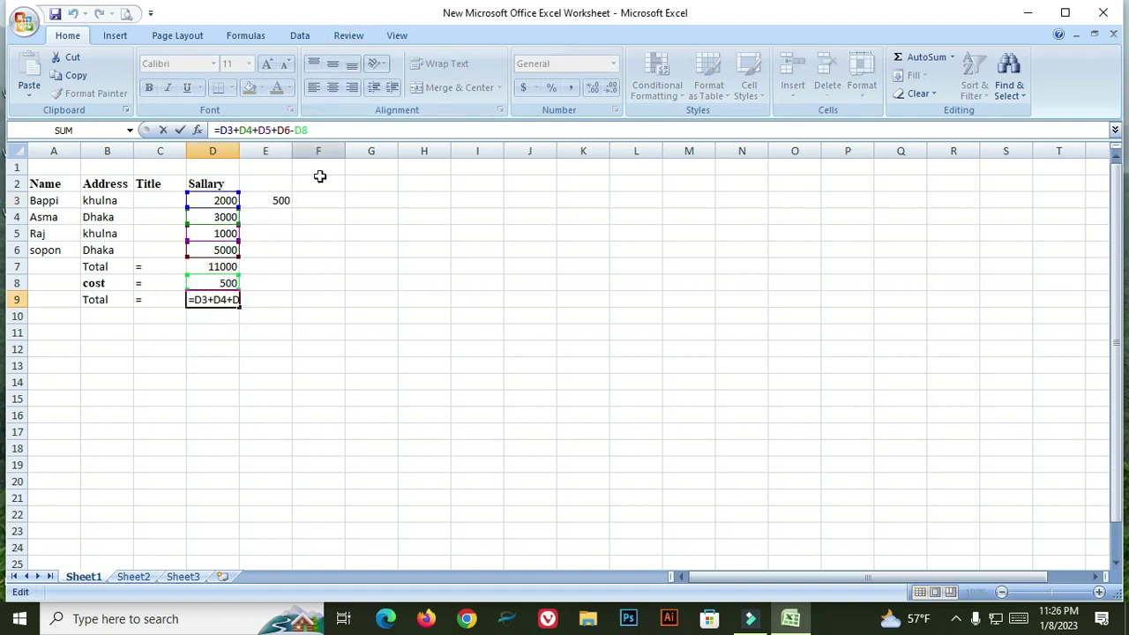
text(-)
click(272, 200)
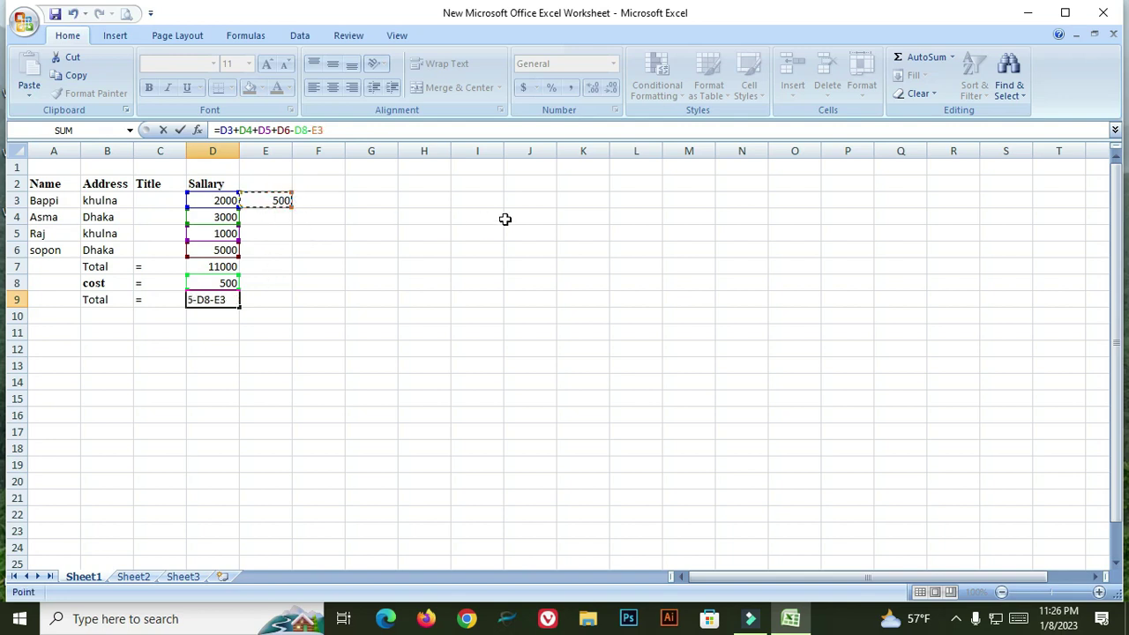
key(Return)
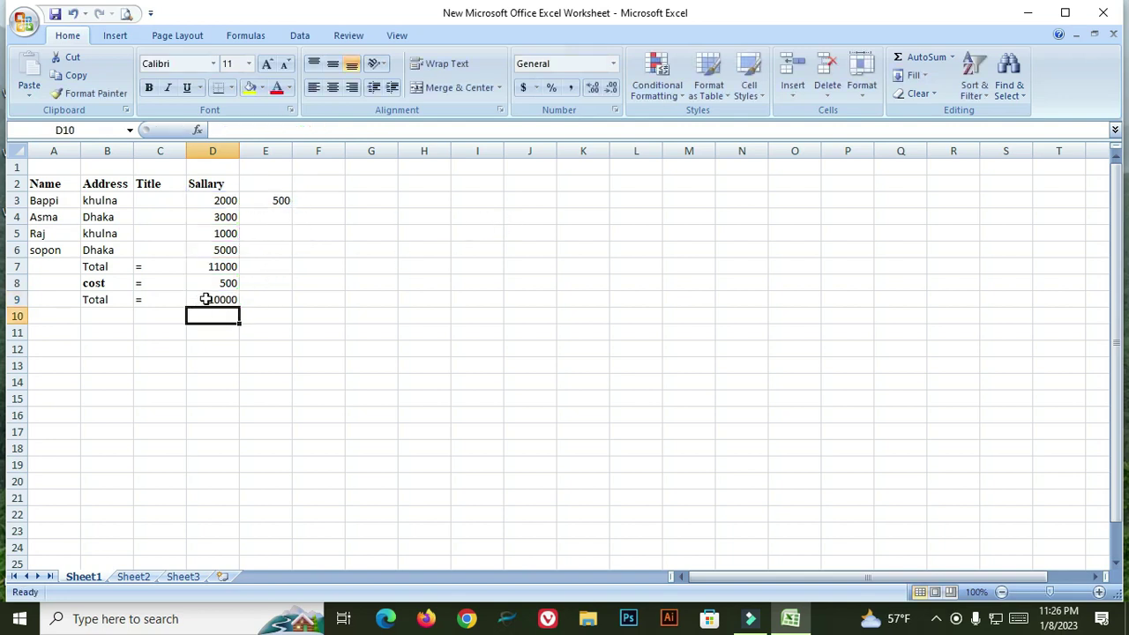
Clear the extra cost of 500 from cell E3
click(280, 206)
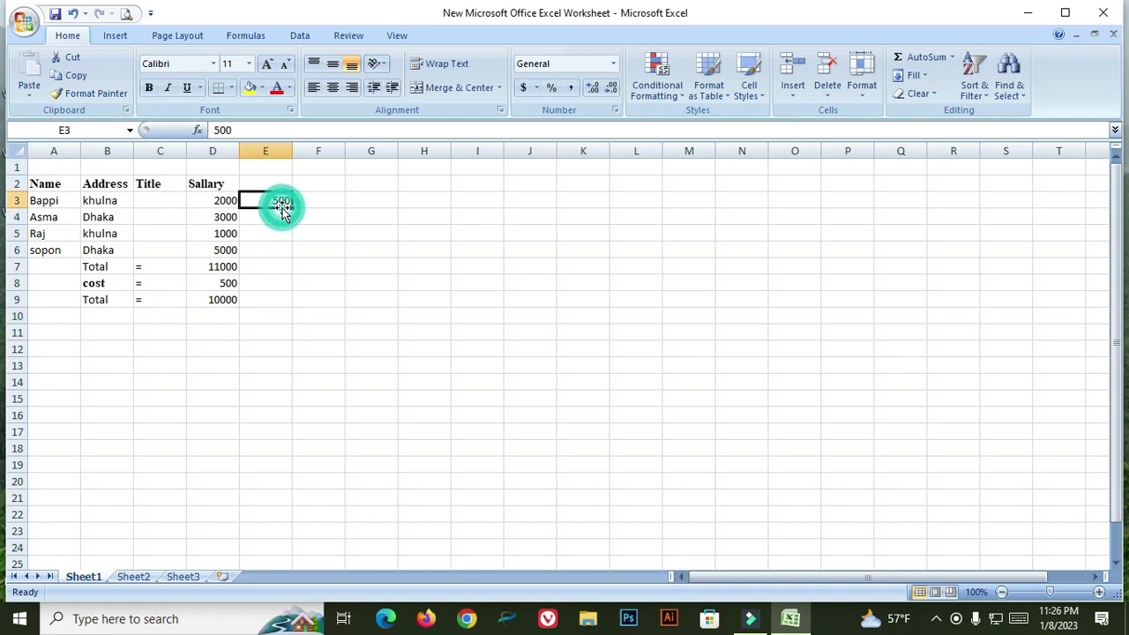
key(BackSpace)
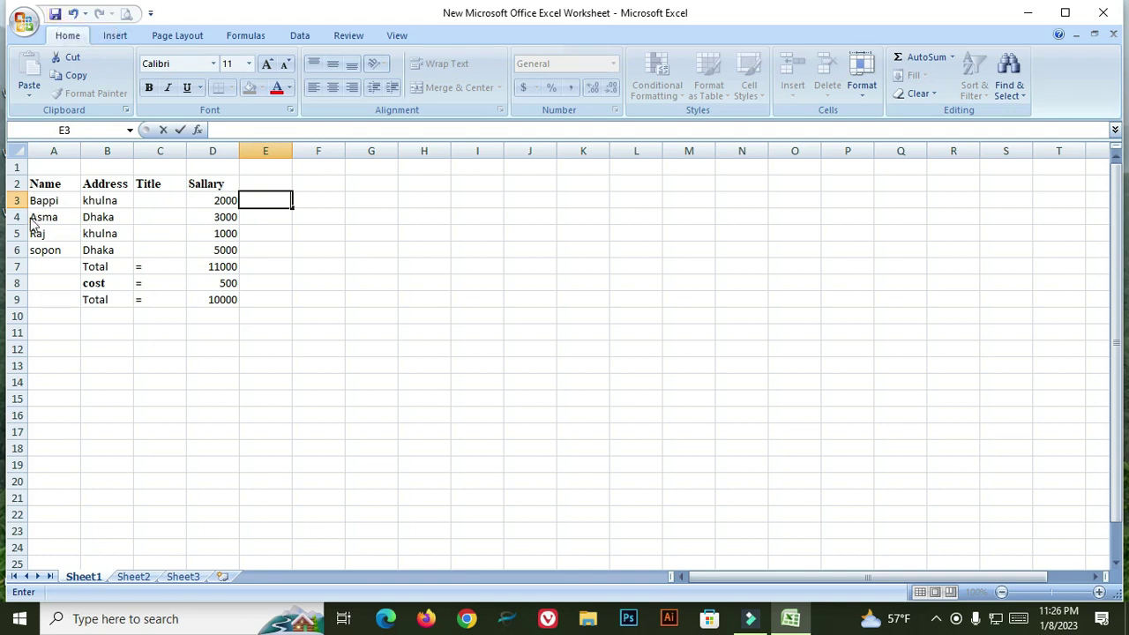
key(Escape)
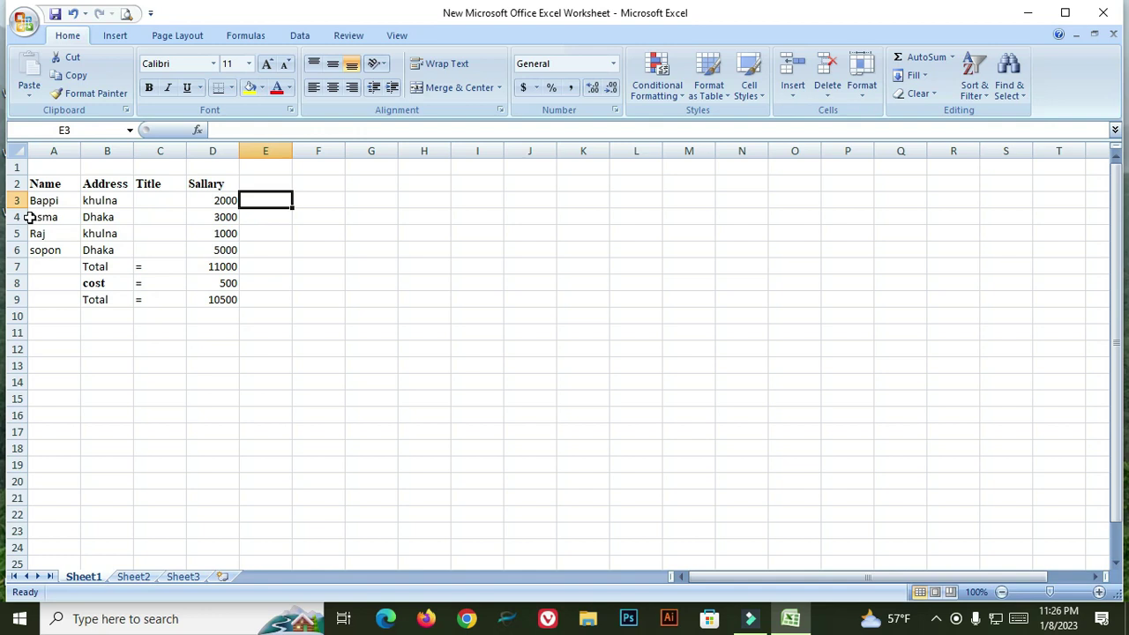
Save the workbook under its existing file name
click(56, 15)
click(24, 26)
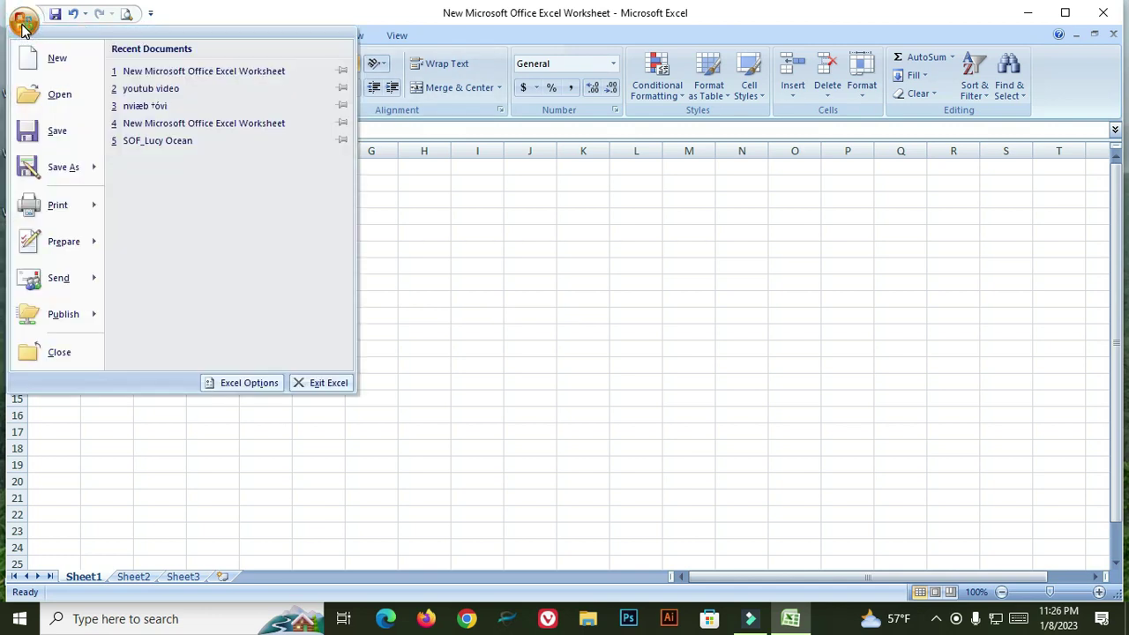
click(58, 128)
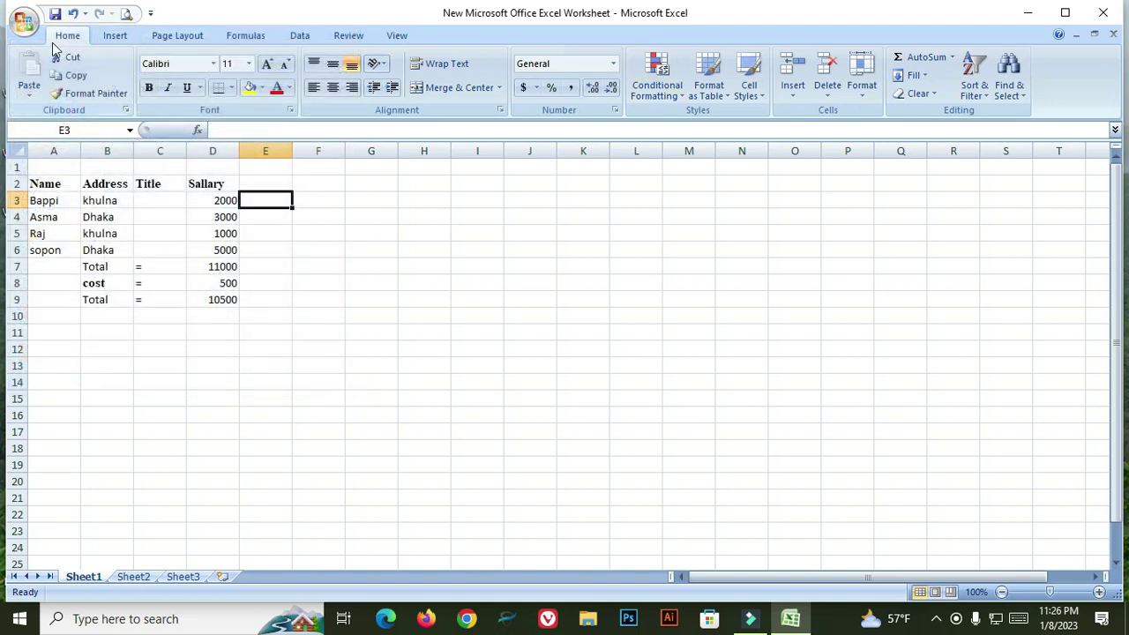
Try to save a copy of the workbook on the Desktop as an Excel Workbook named Salary
click(24, 25)
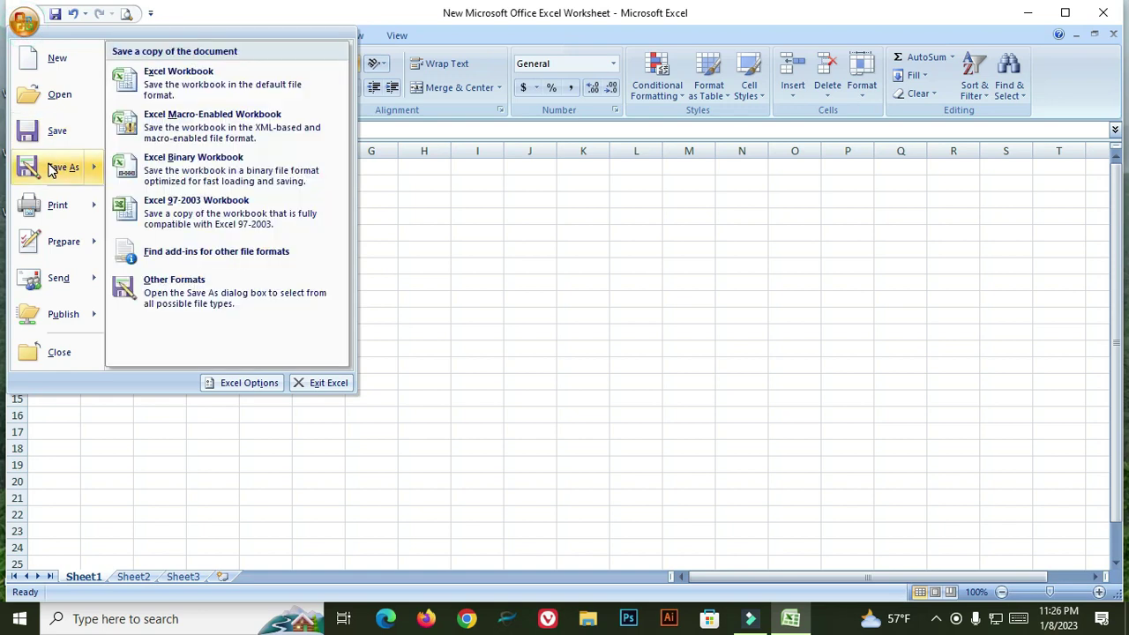
click(49, 168)
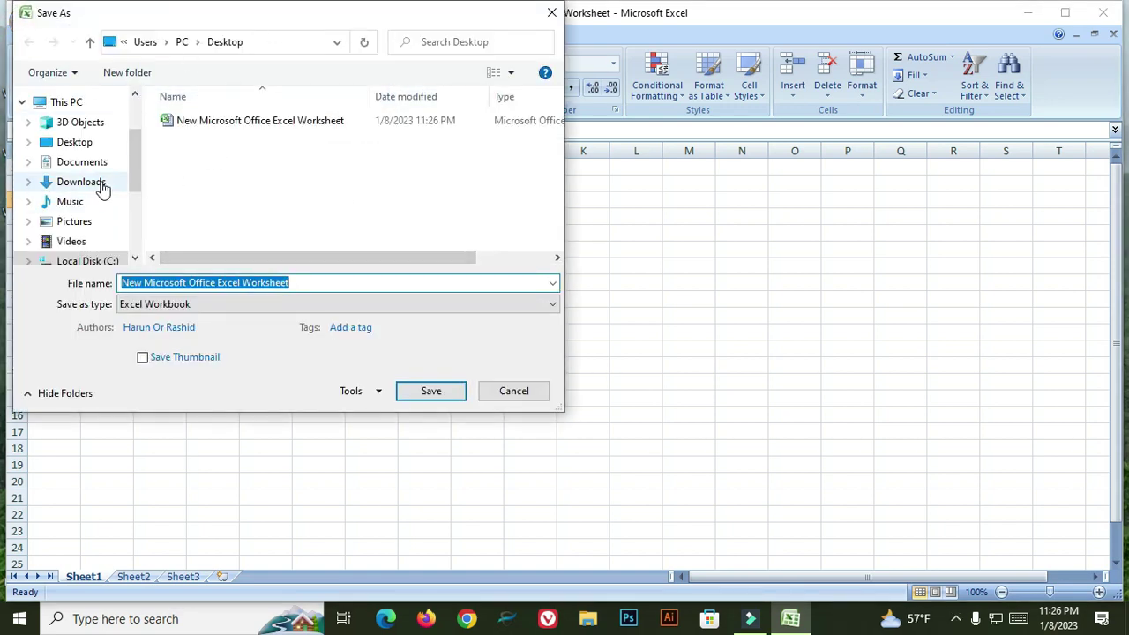
scroll(48, 187, down, 2)
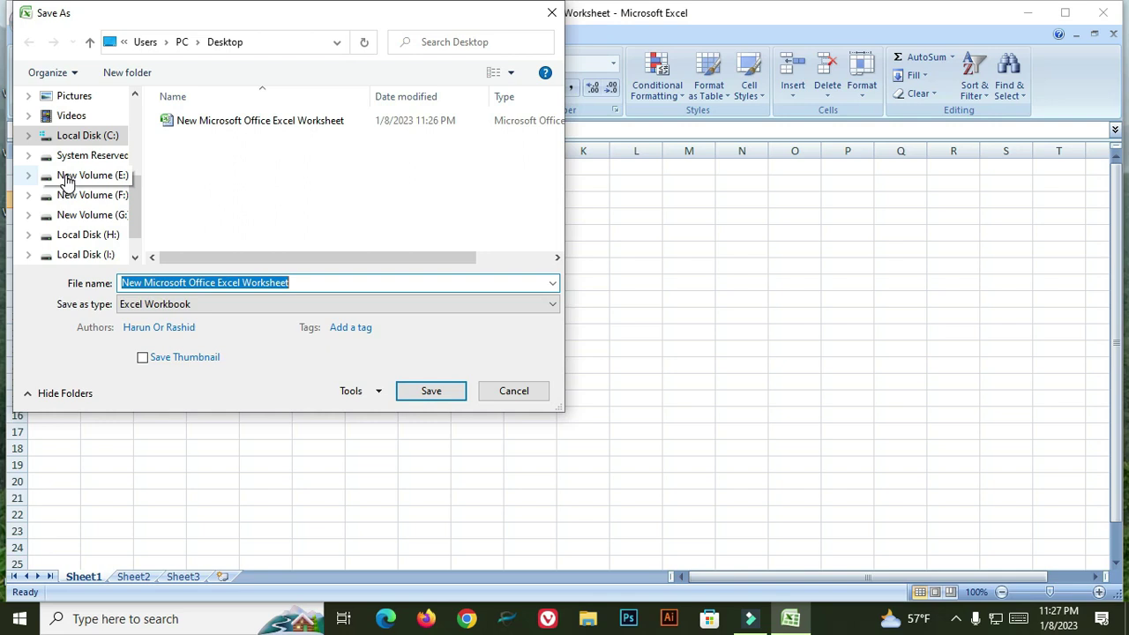
scroll(106, 176, up, 1)
scroll(104, 180, down, 2)
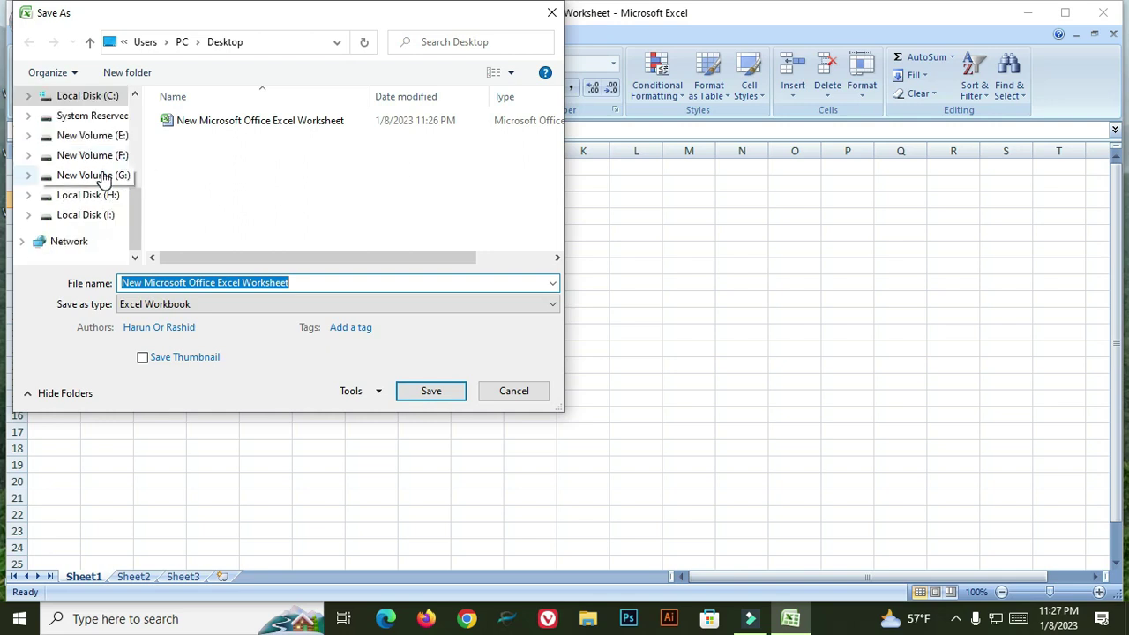
scroll(104, 176, up, 4)
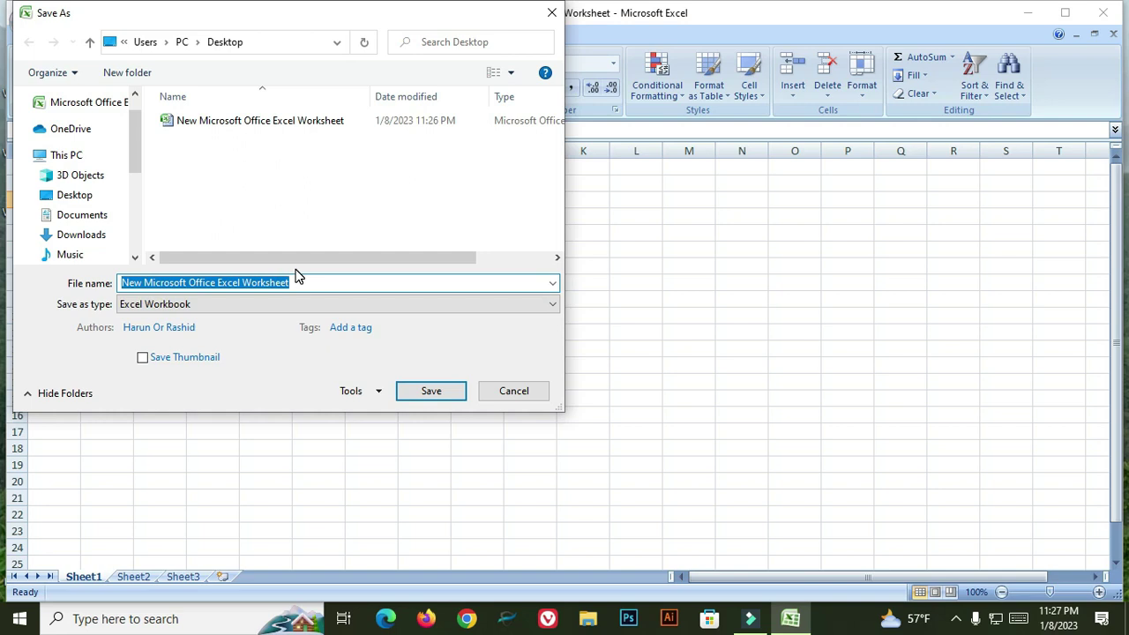
text(S)
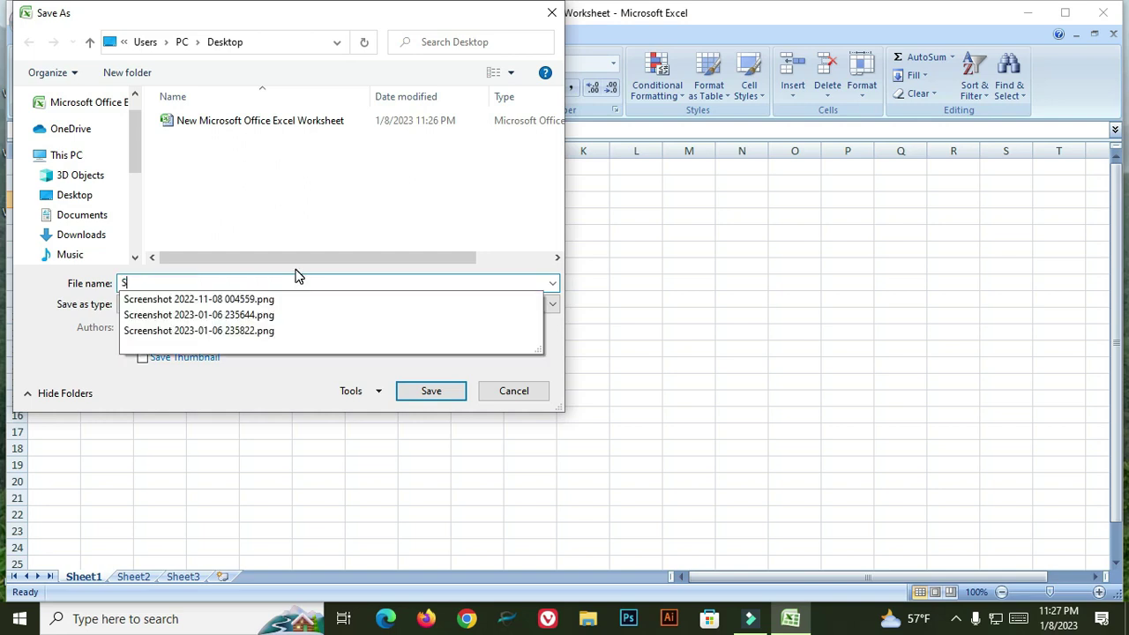
text(alary)
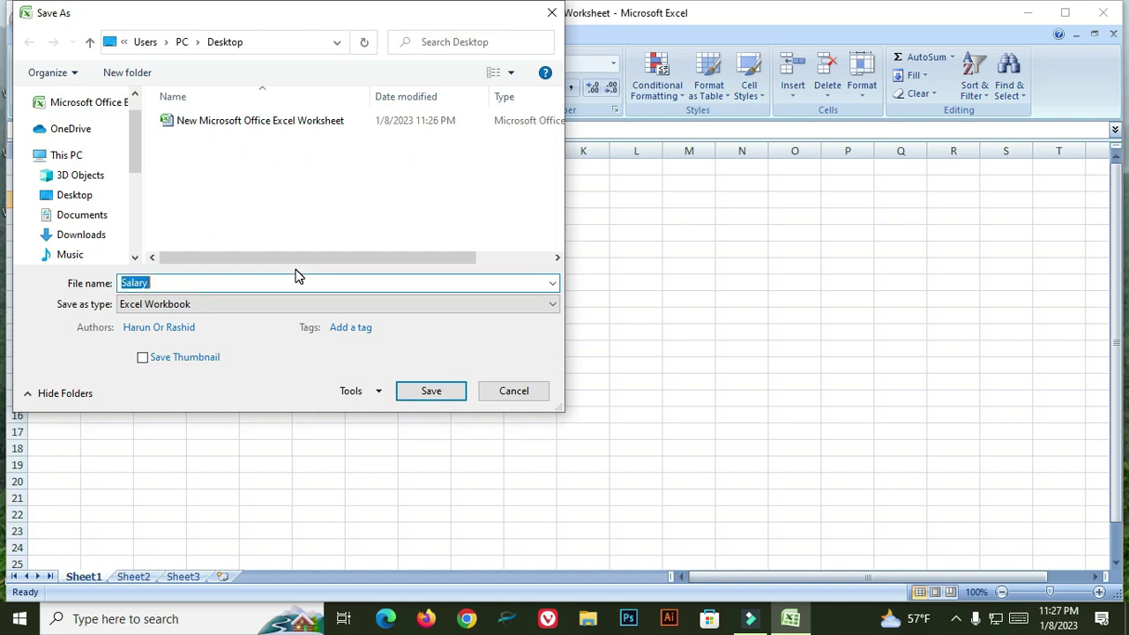
click(179, 282)
click(515, 393)
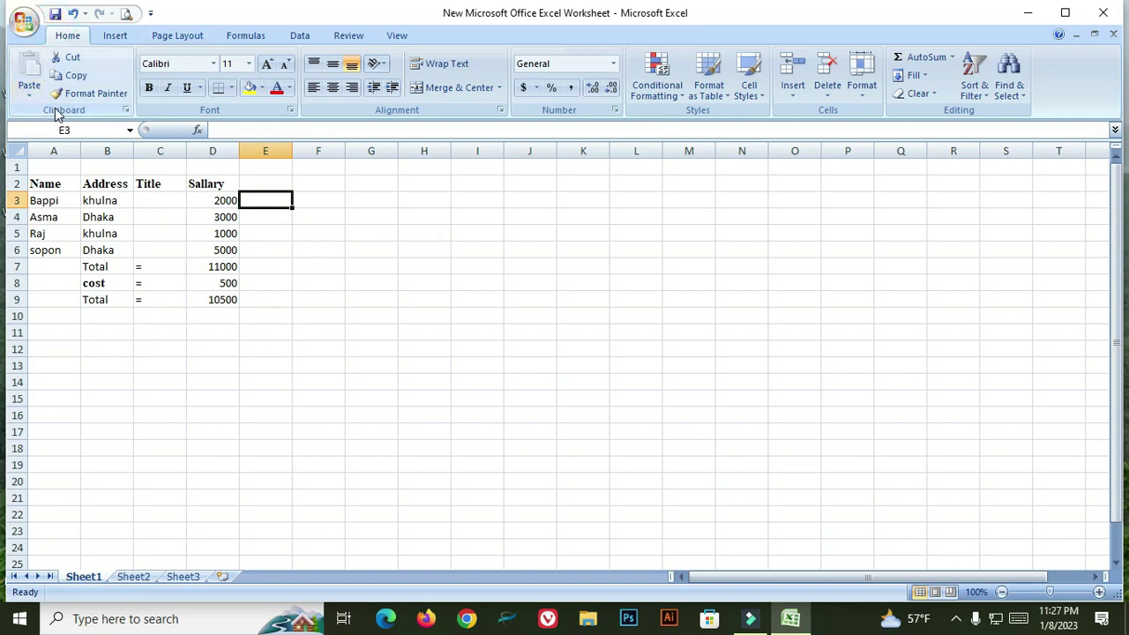
Close the saved workbook and exit to the desktop
click(1109, 10)
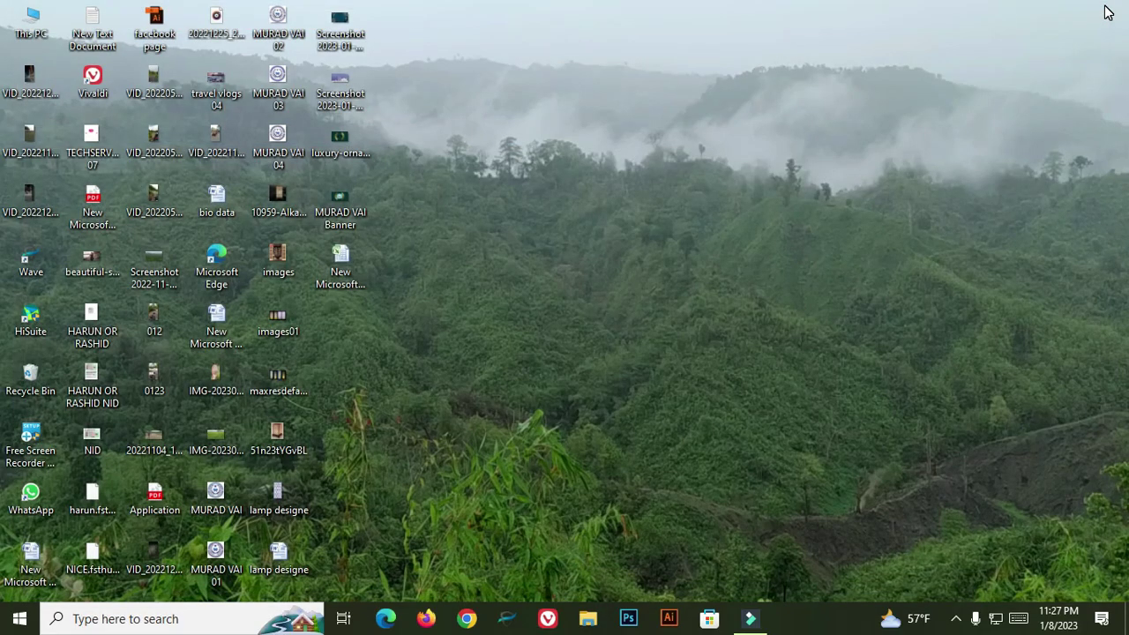